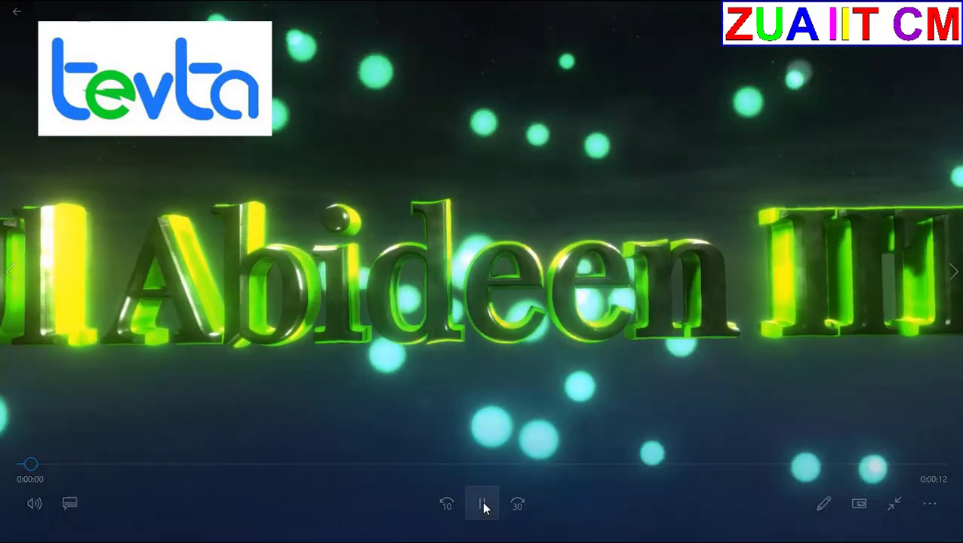
Let the intro clip play to the end to reach the two-table sales workbook.
mouse_move(483, 502)
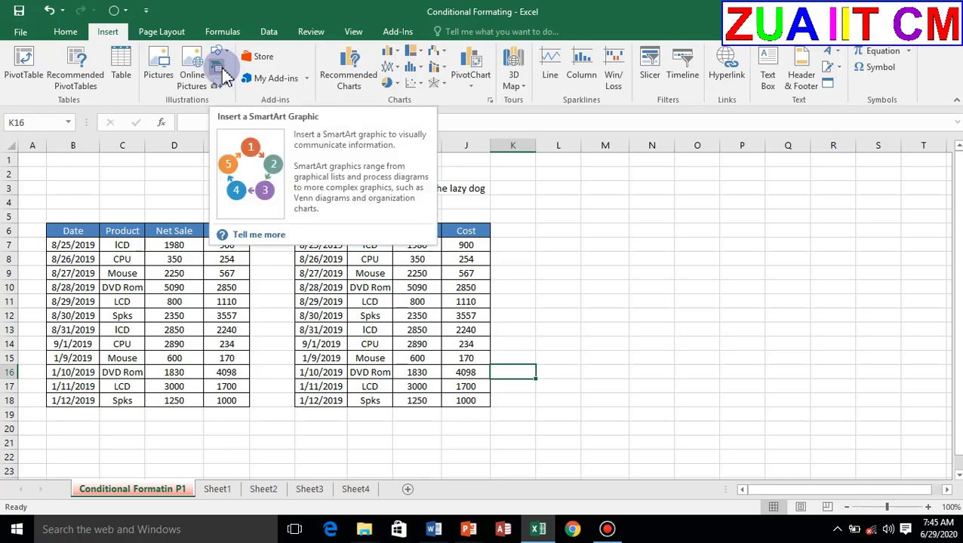
Insert a SmartArt diagram using the Hierarchy layout from the Hierarchy category.
click(223, 70)
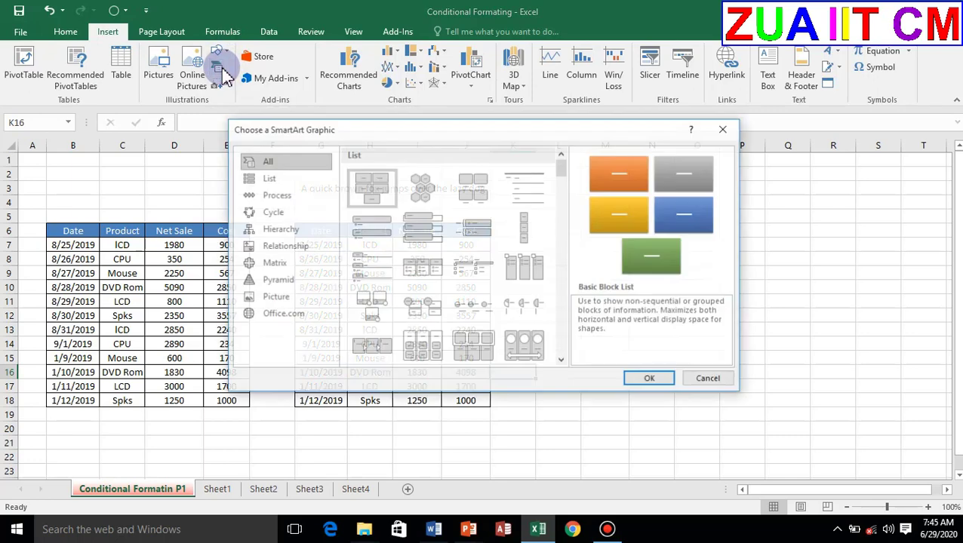
click(290, 230)
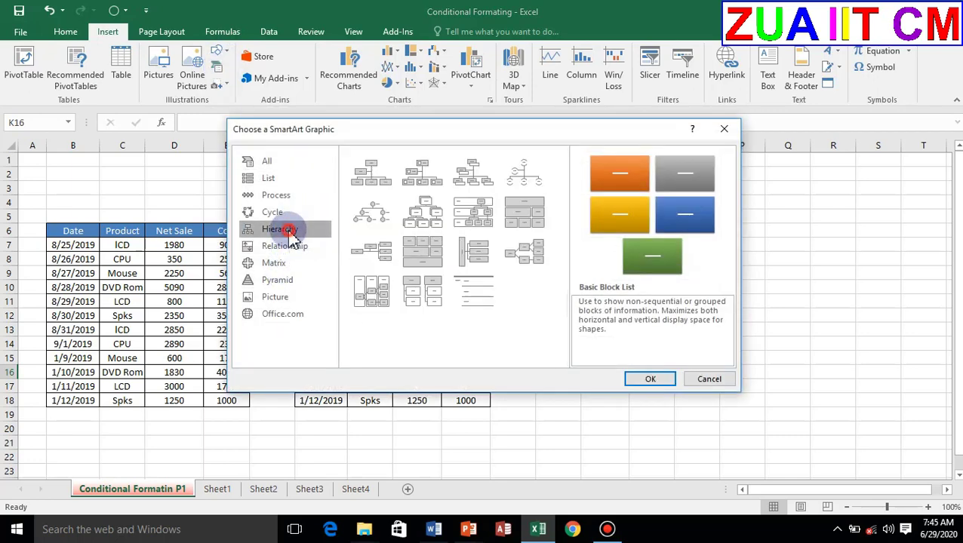
click(434, 221)
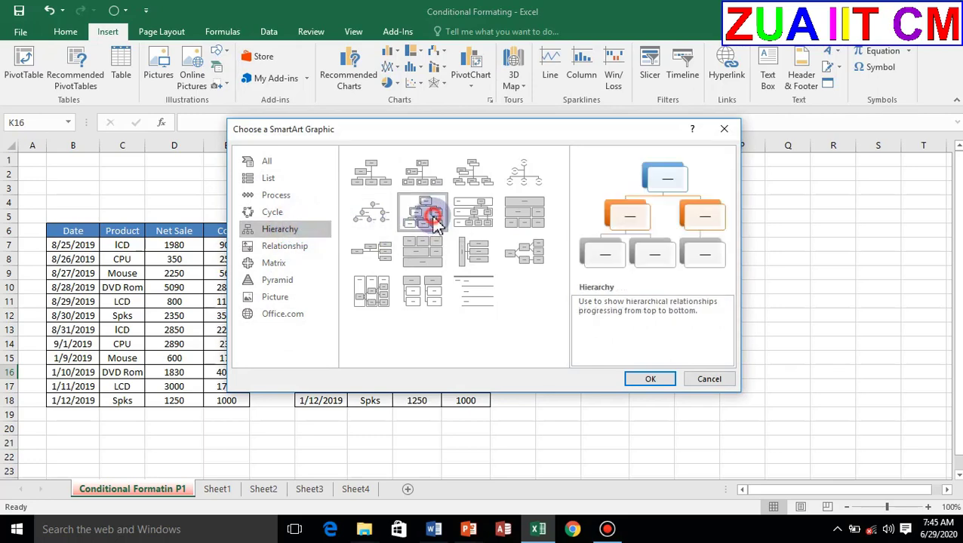
click(653, 379)
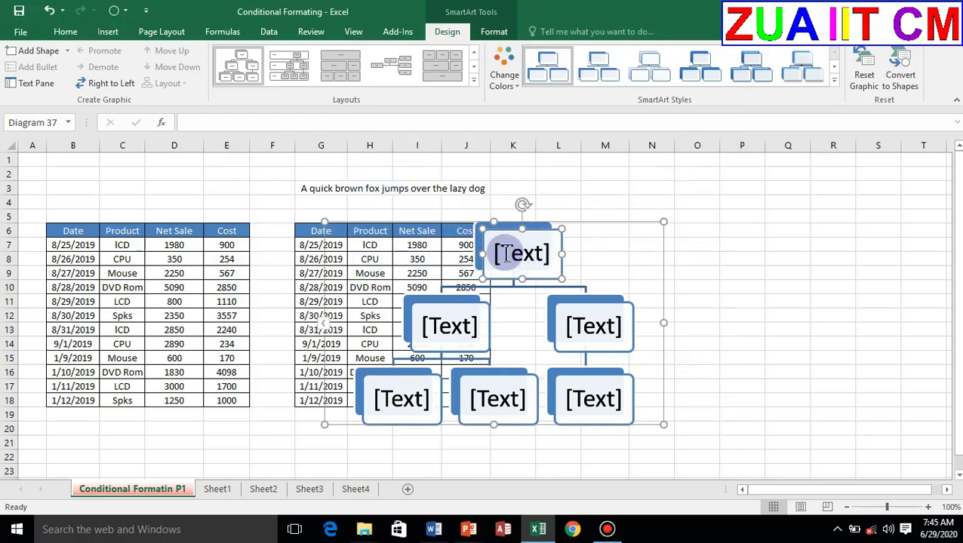
Fill the six hierarchy boxes with Dada, then S, D, then S, D, S.
text(Dada)
click(448, 330)
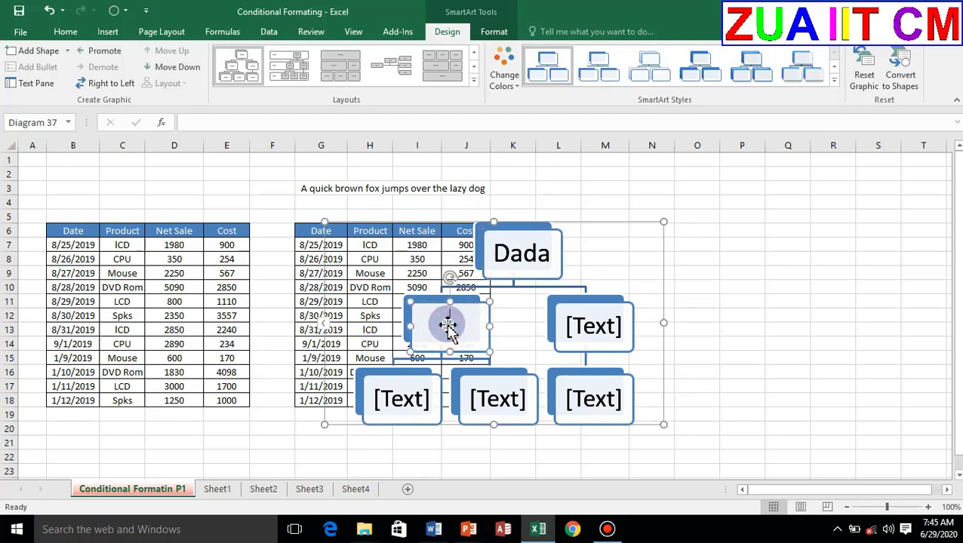
text(S)
click(593, 332)
text(D)
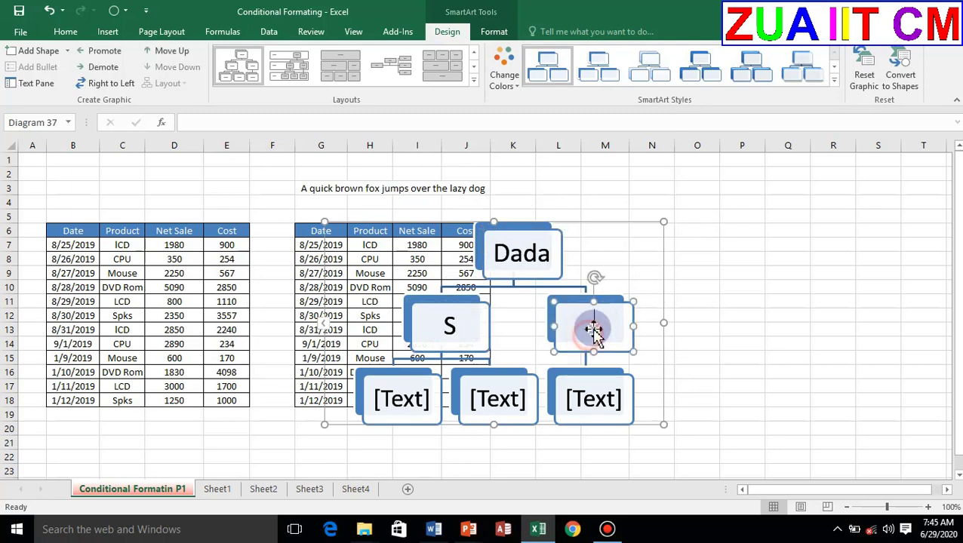
click(396, 409)
text(S)
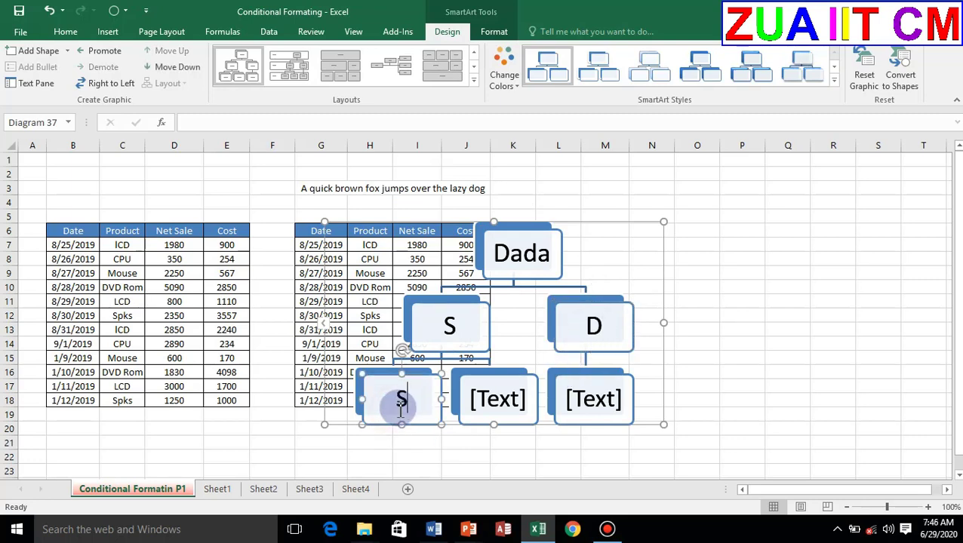
click(488, 402)
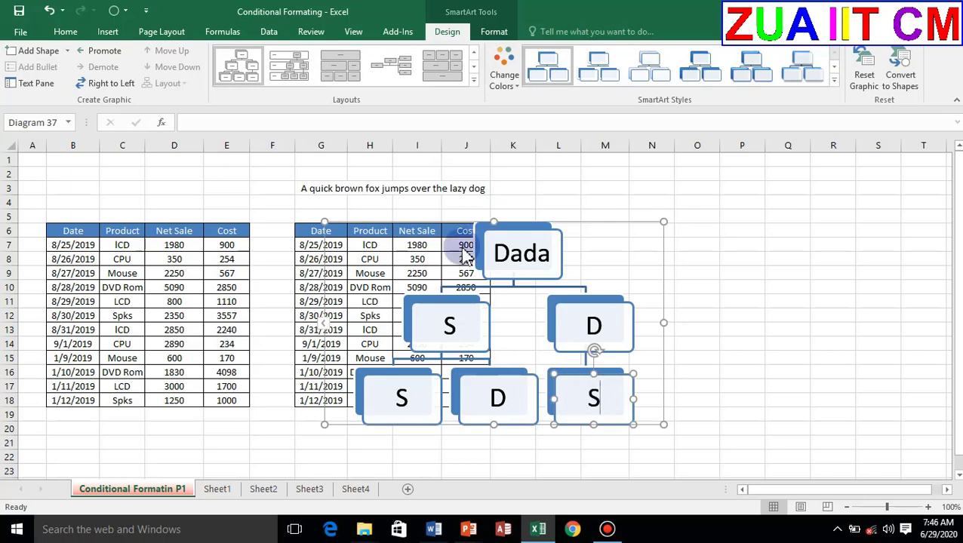
click(460, 222)
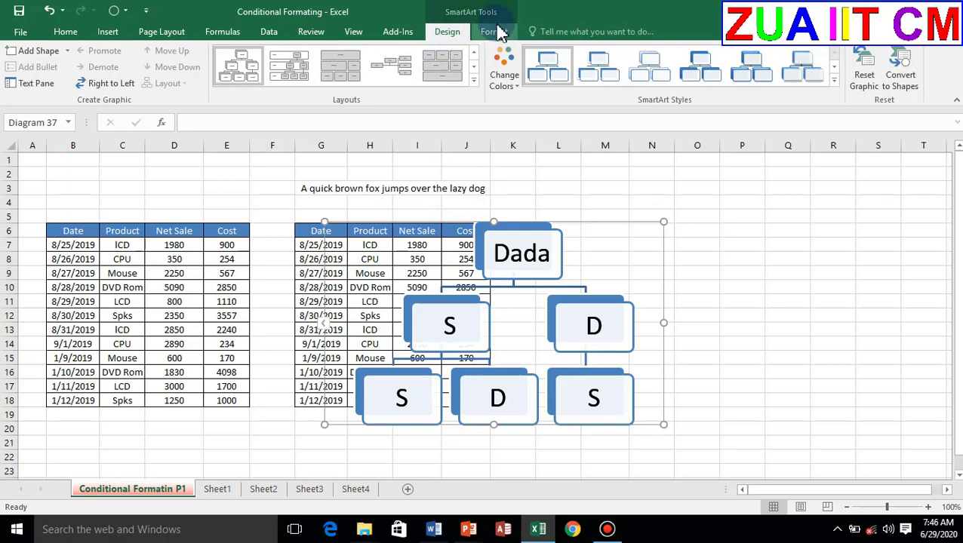
Drag the diagram right to columns K–R, clear of the second sales table.
click(474, 81)
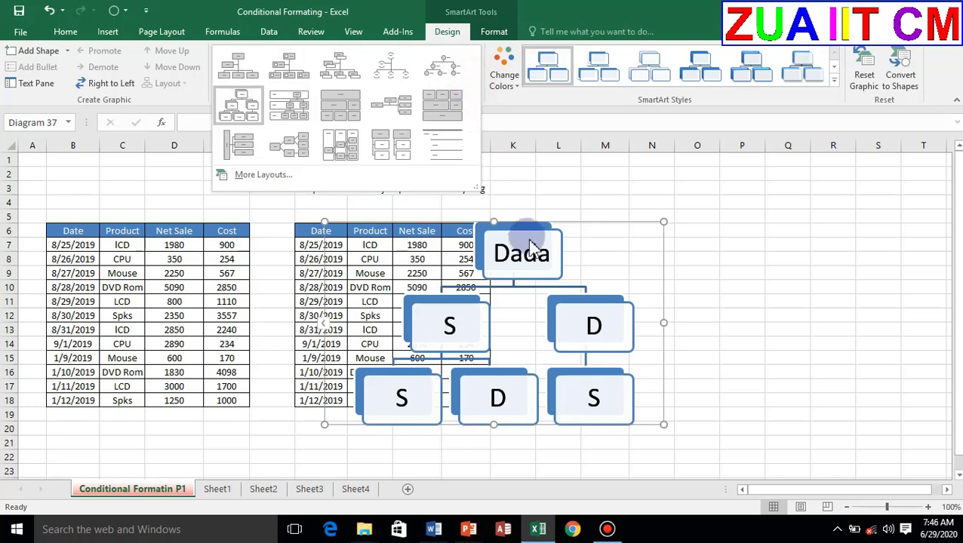
click(608, 225)
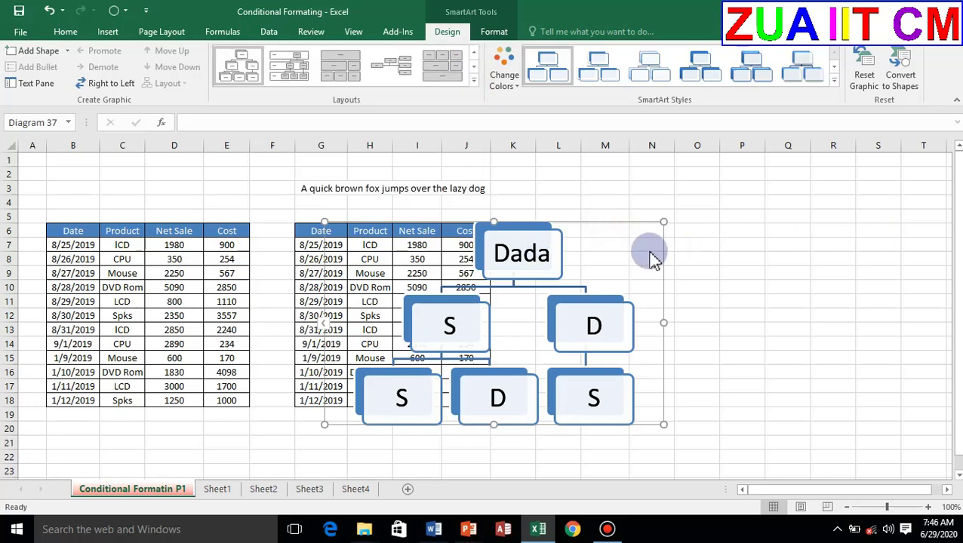
drag(606, 221, 792, 200)
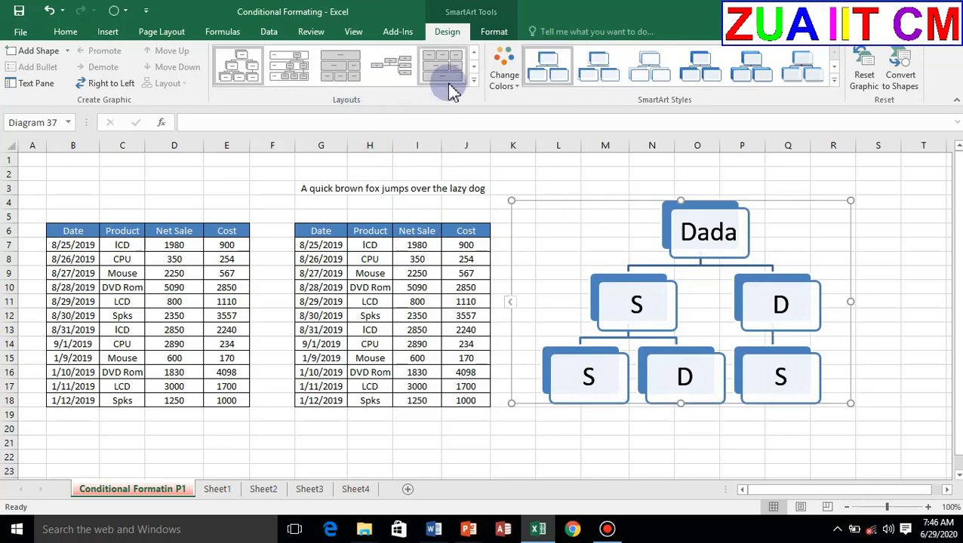
Change the diagram to the List > Vertical Picture Accent List layout.
click(473, 80)
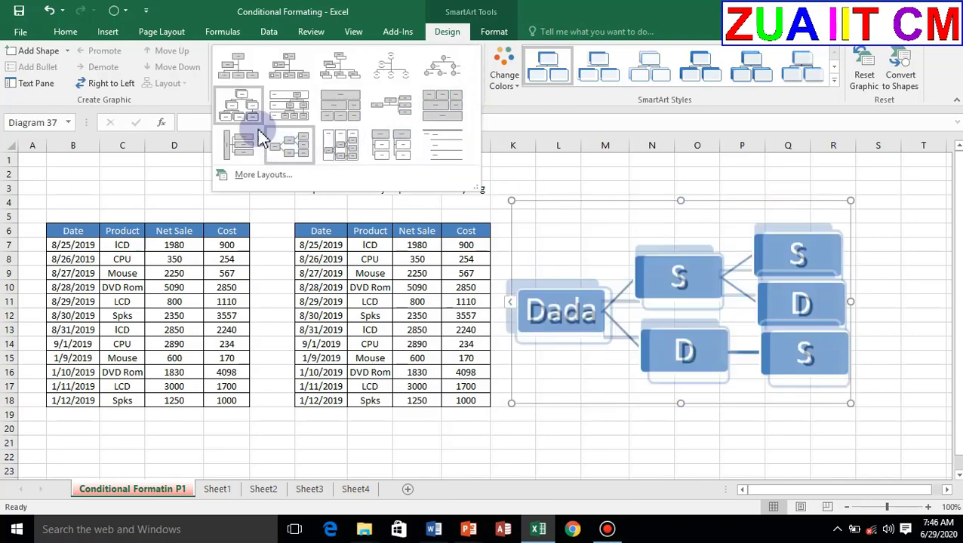
click(256, 175)
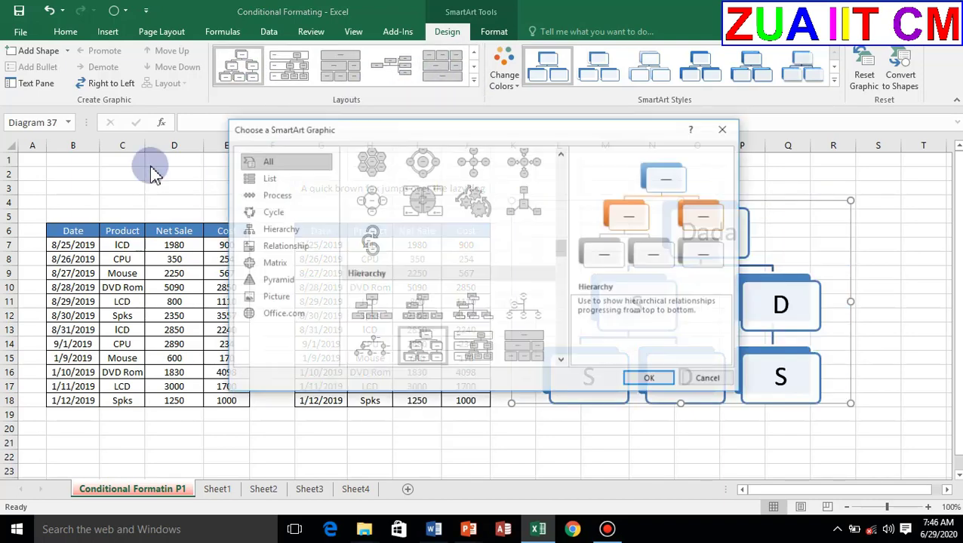
click(272, 181)
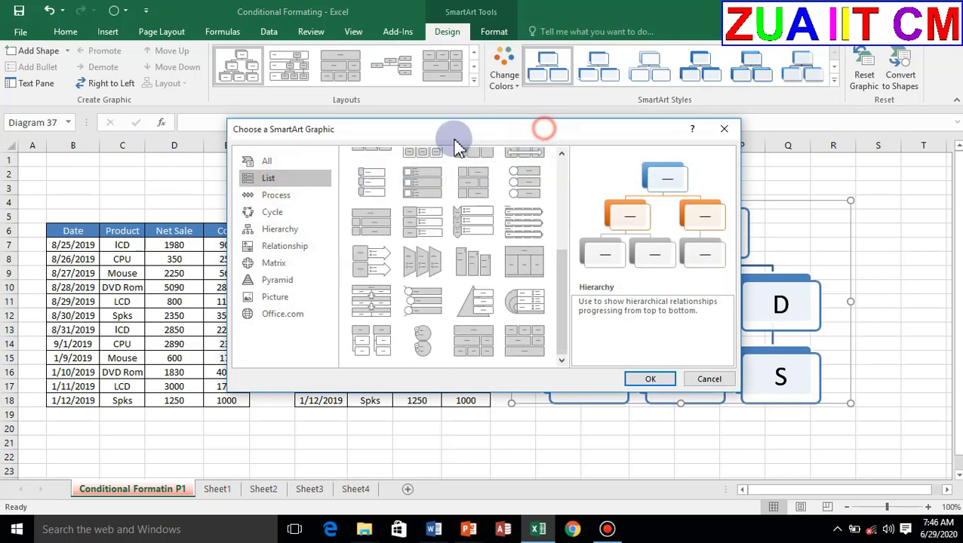
drag(457, 143, 184, 148)
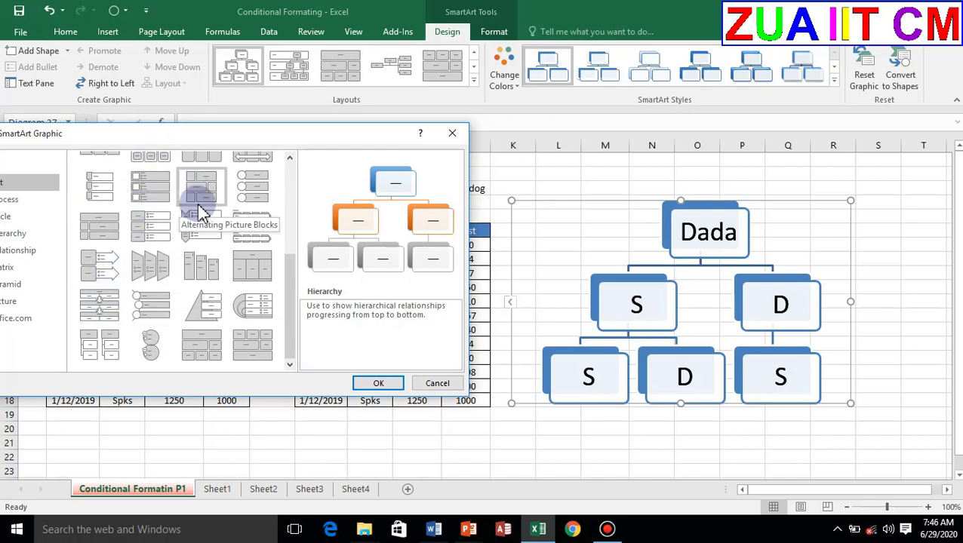
click(250, 189)
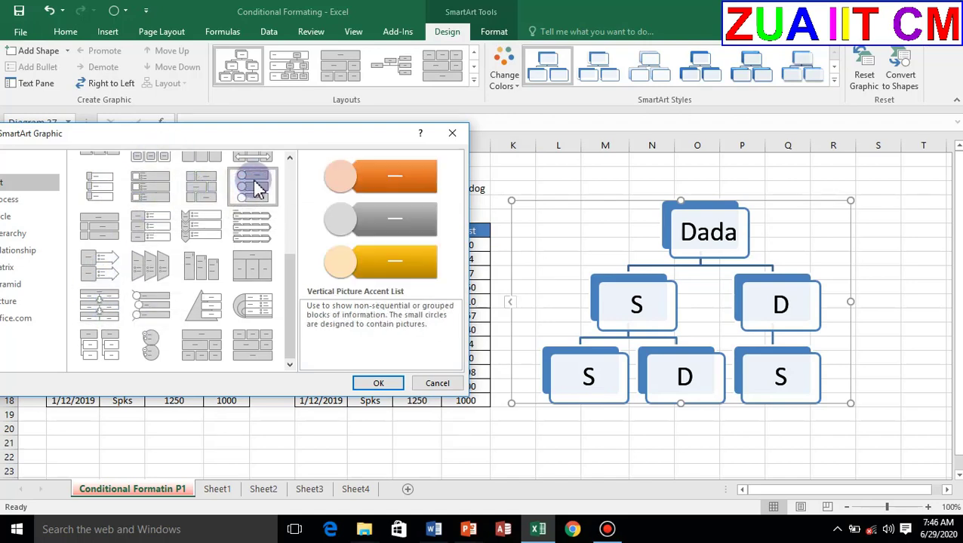
click(379, 384)
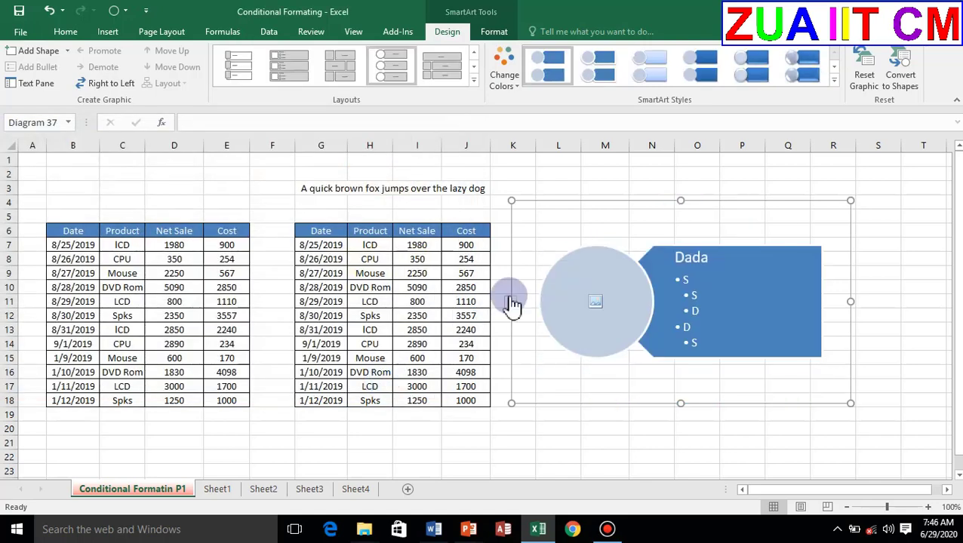
Preview the Layouts gallery and close it without picking a new layout.
click(473, 83)
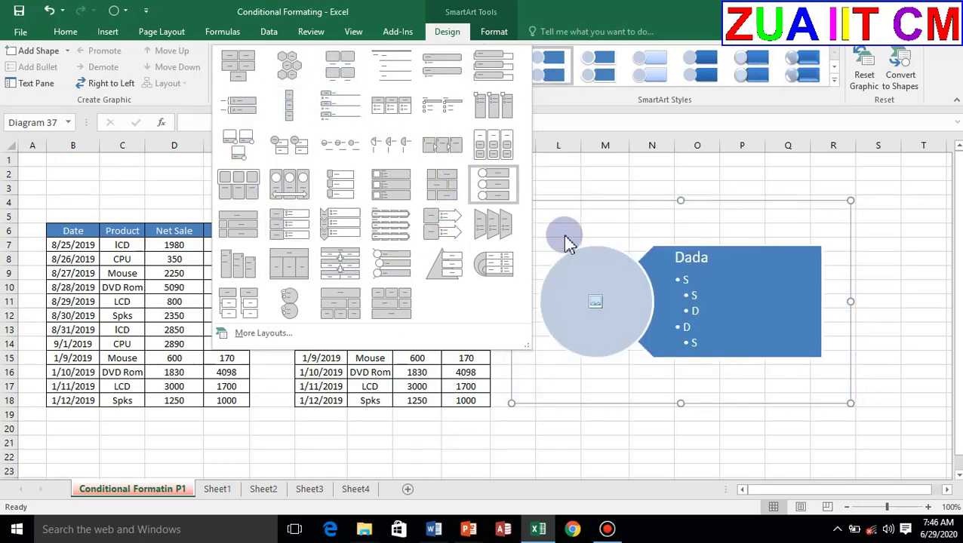
click(590, 189)
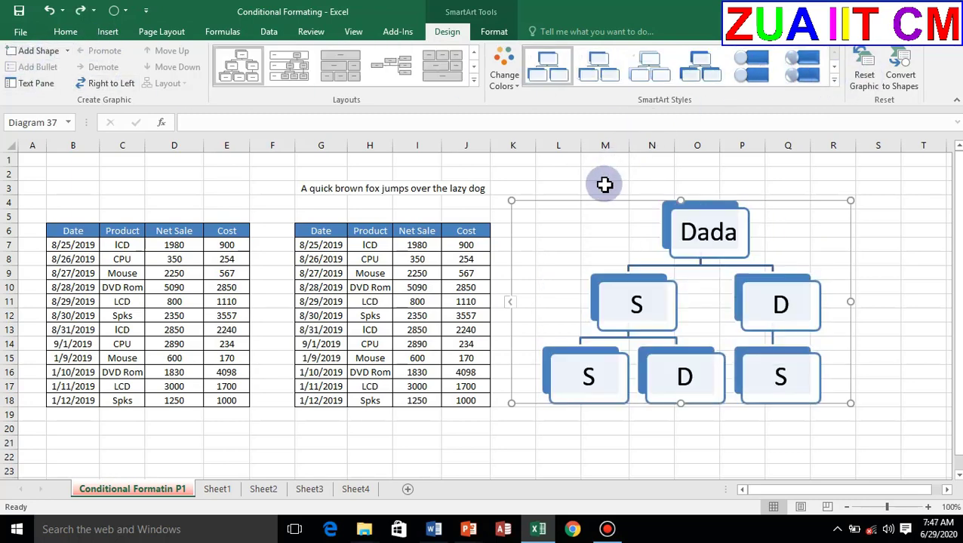
Switch the diagram to the Process > Upward Arrow layout.
click(474, 84)
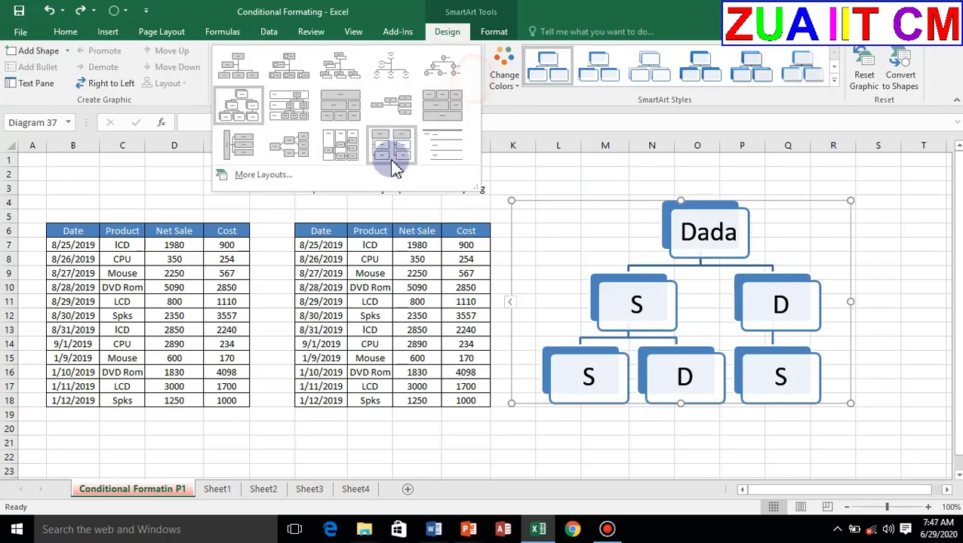
click(263, 183)
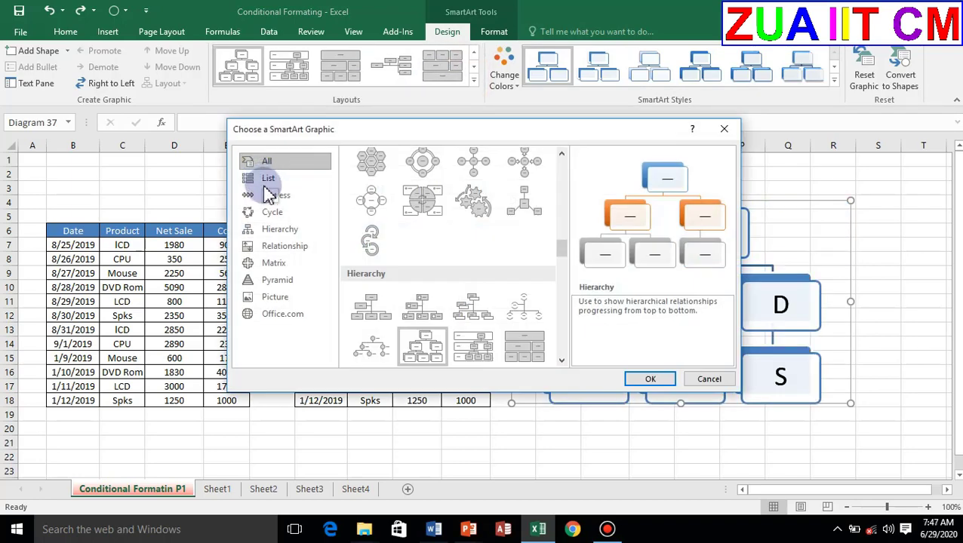
click(266, 198)
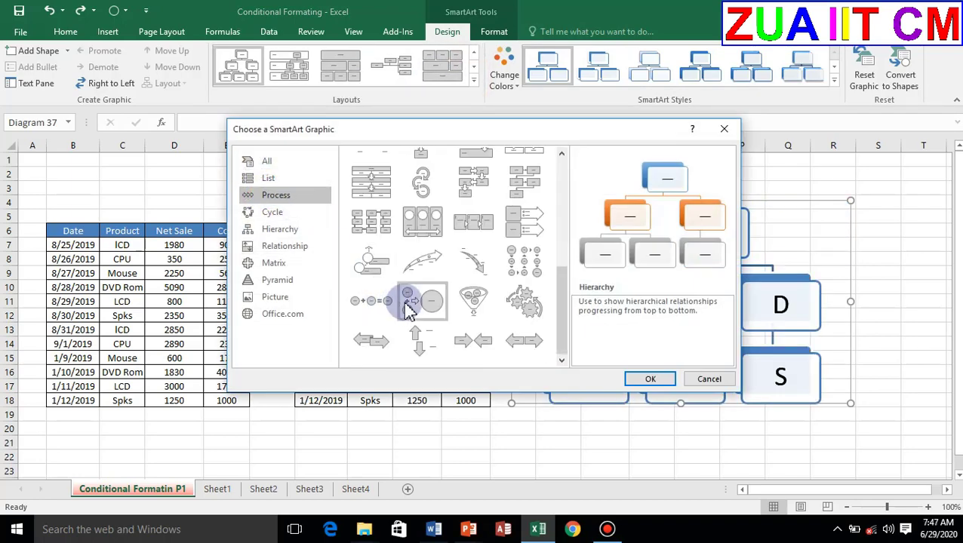
click(427, 268)
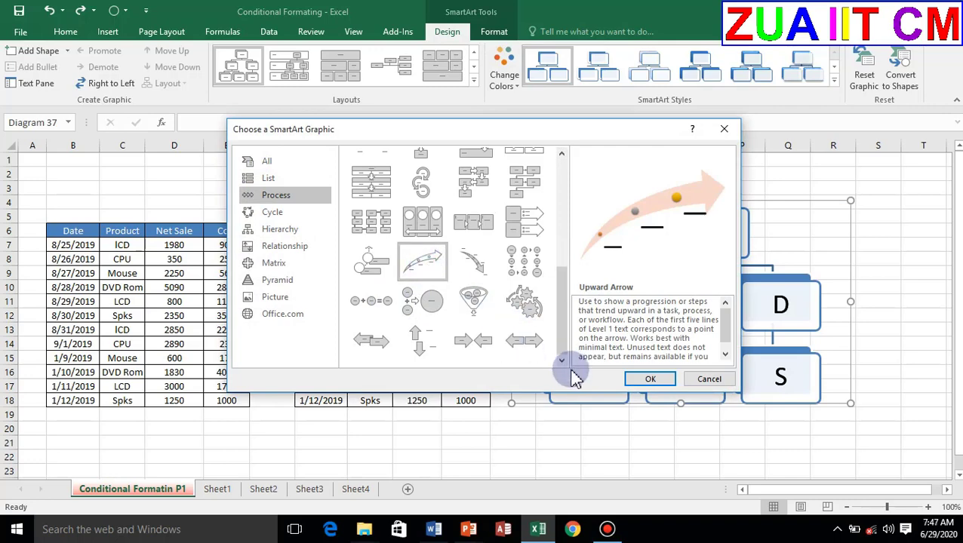
click(647, 379)
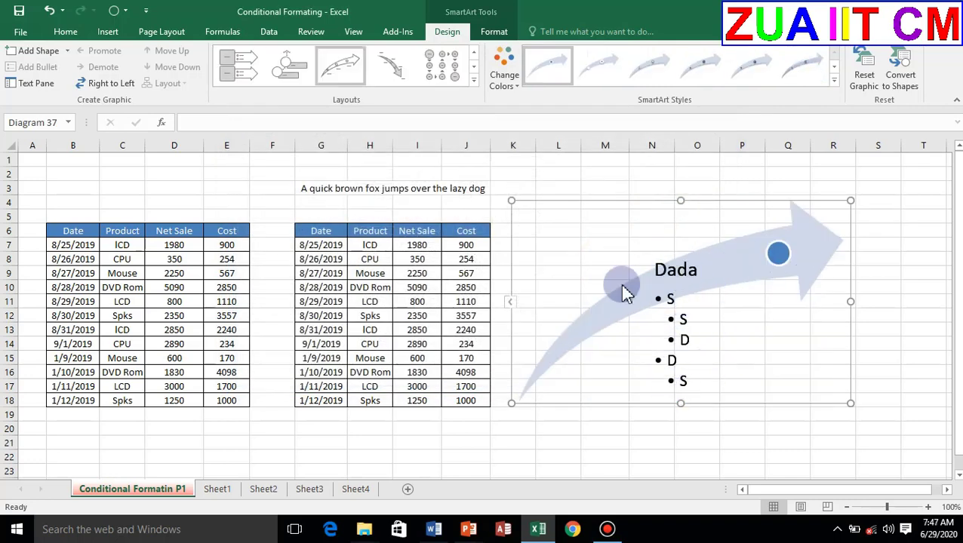
Preview other layouts in the Layouts gallery without applying any of them.
click(475, 83)
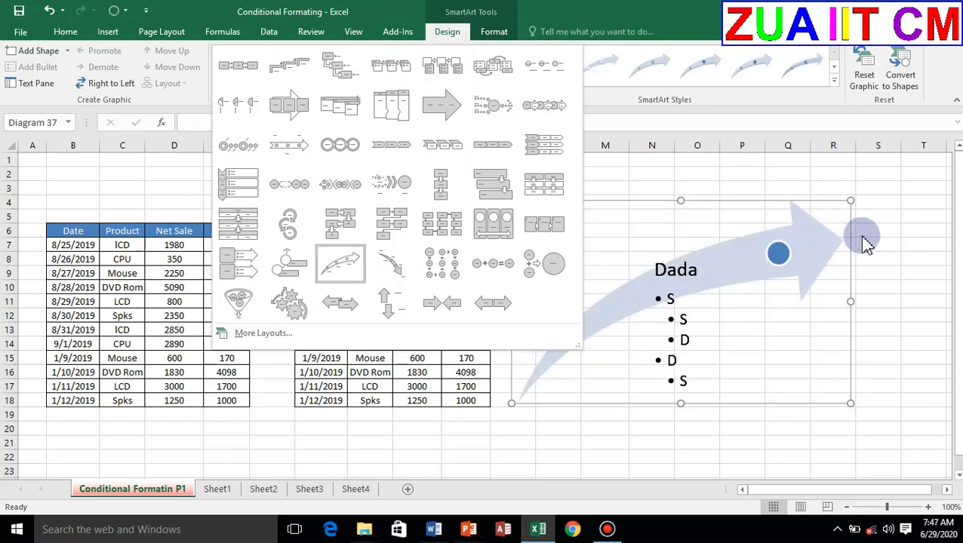
click(896, 242)
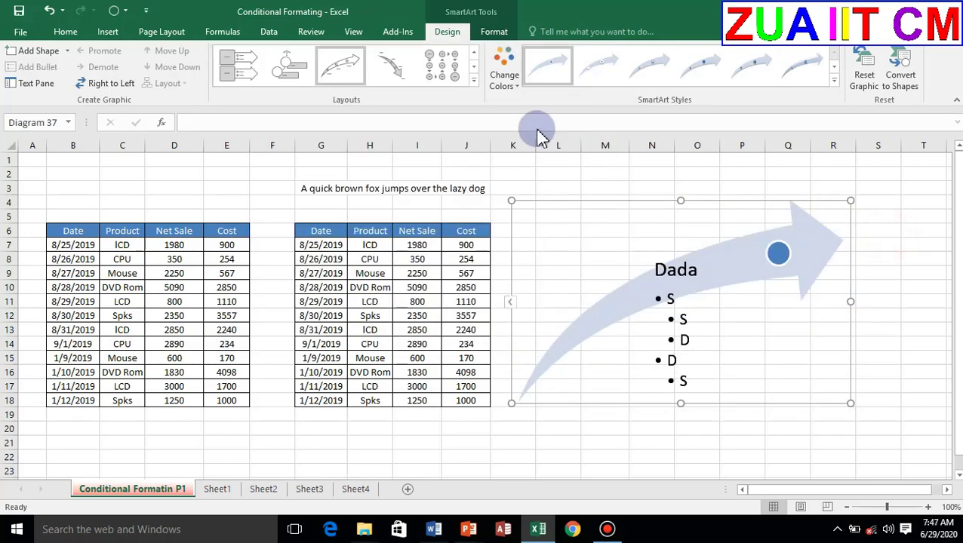
click(474, 83)
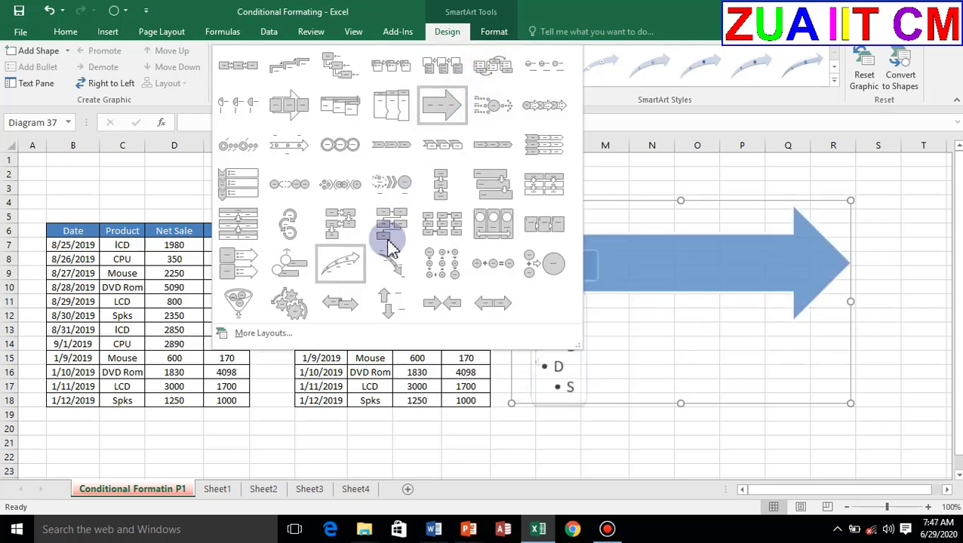
click(872, 191)
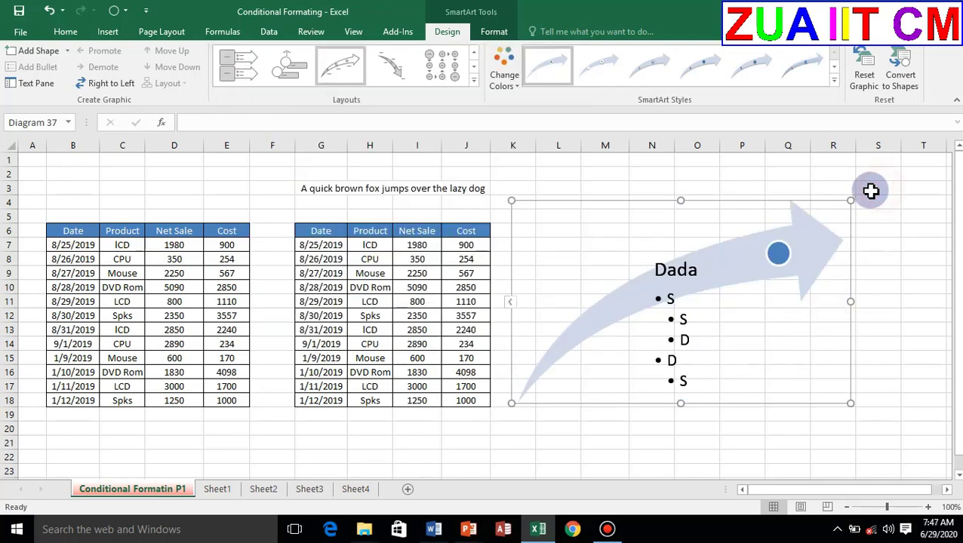
click(473, 82)
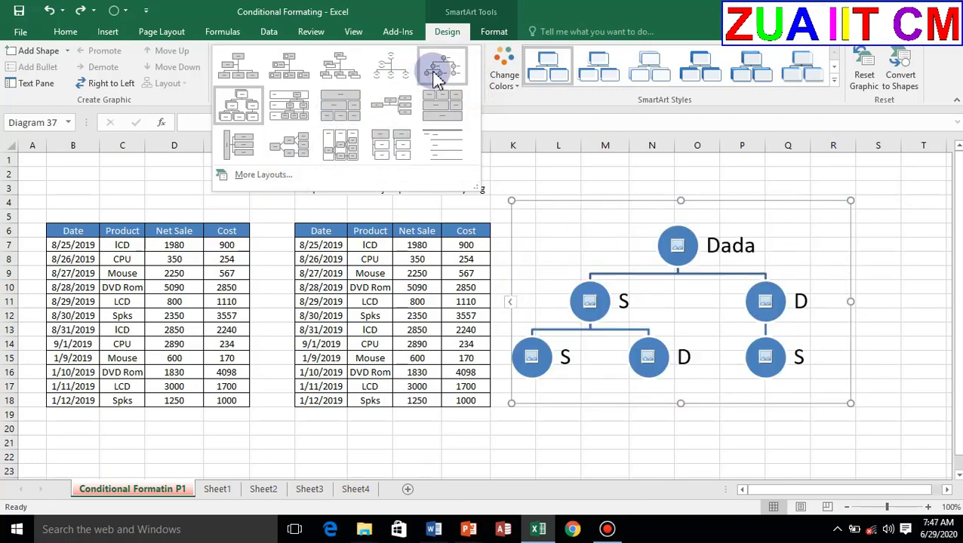
Change the Dada diagram to the Cycle > Basic Cycle layout.
click(243, 176)
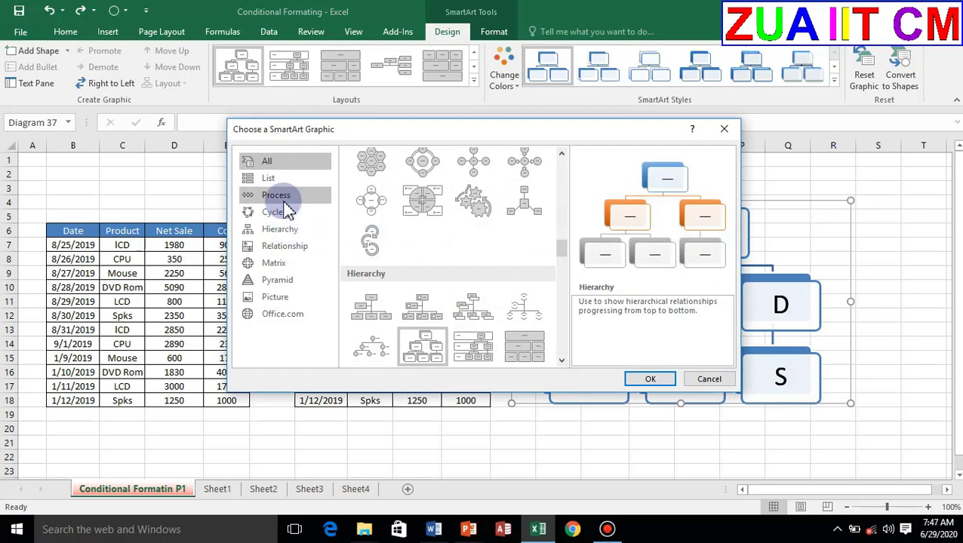
click(283, 214)
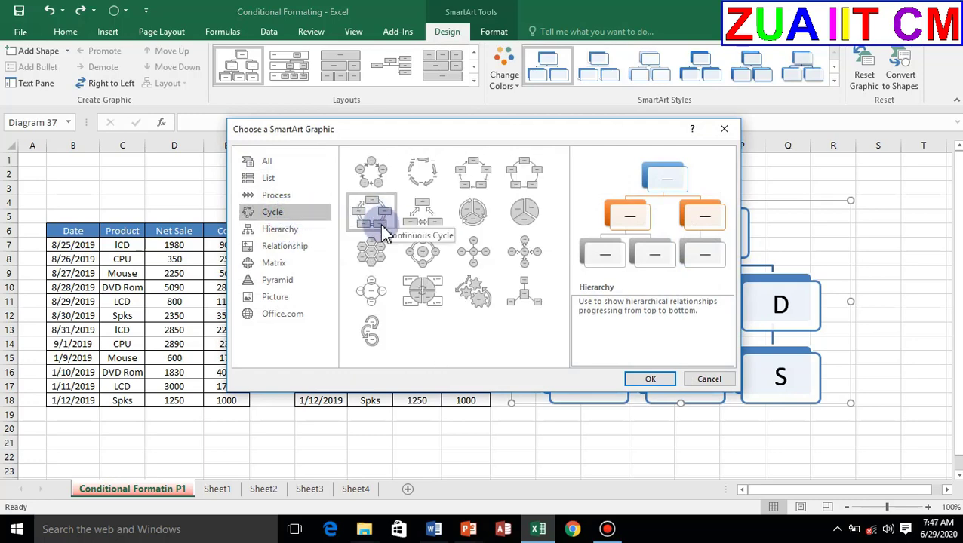
click(374, 173)
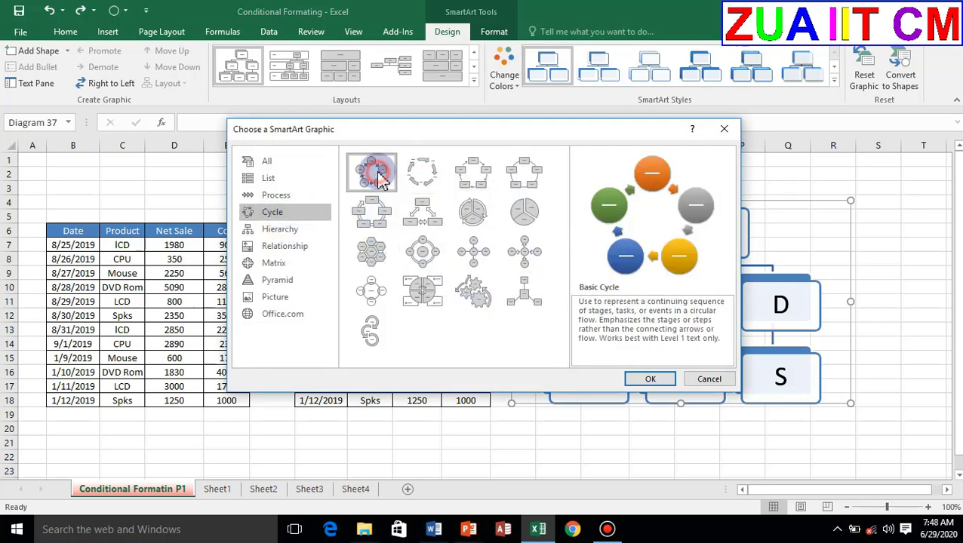
click(636, 383)
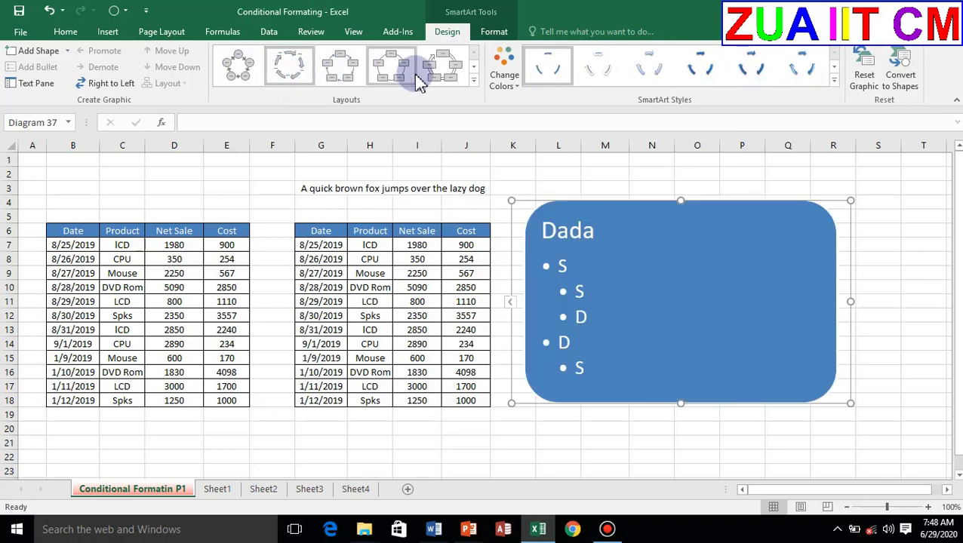
Browse the Layouts gallery again and bring up the full SmartArt layout catalogue.
click(474, 79)
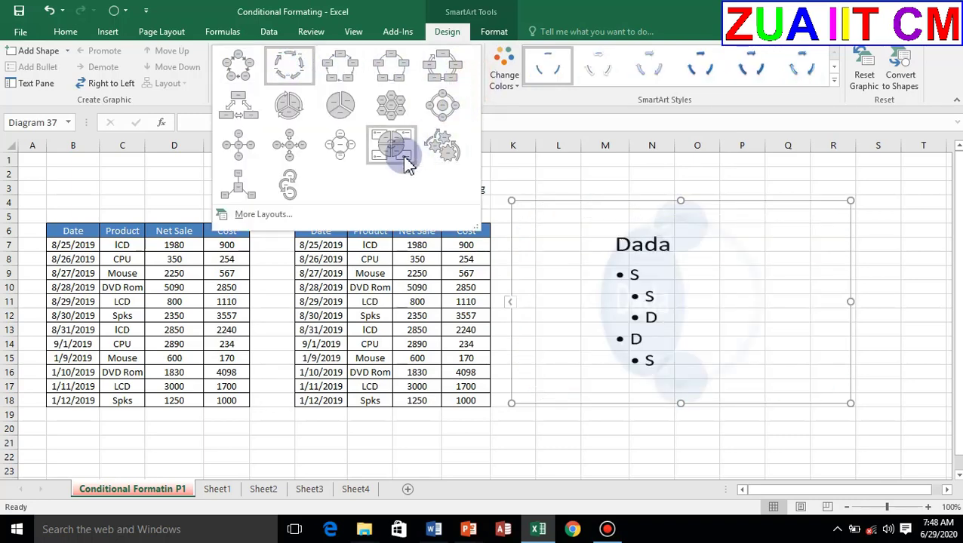
click(687, 181)
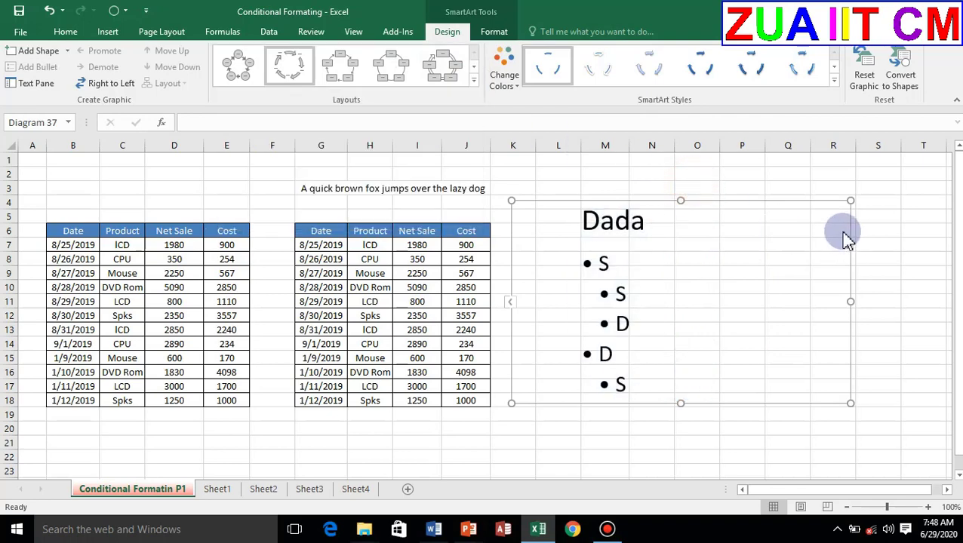
click(473, 78)
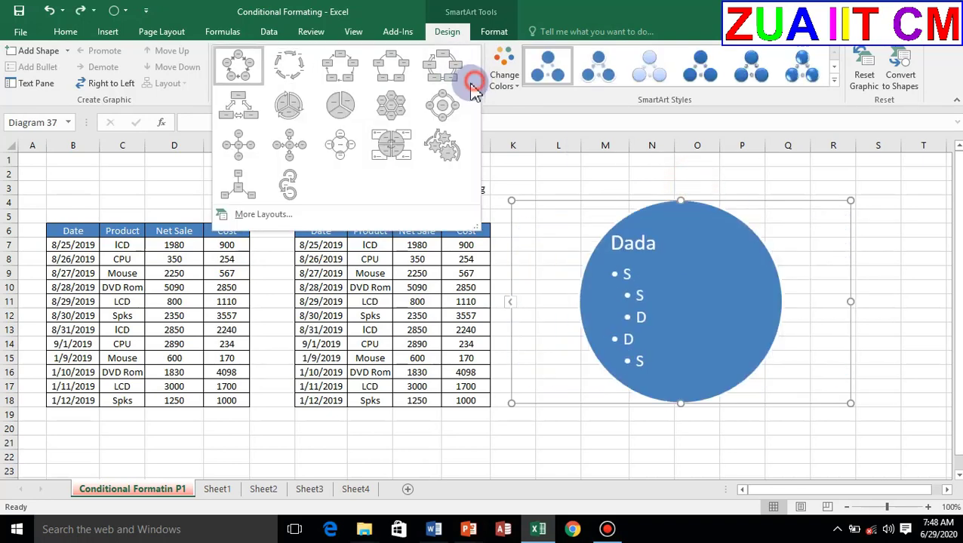
click(258, 213)
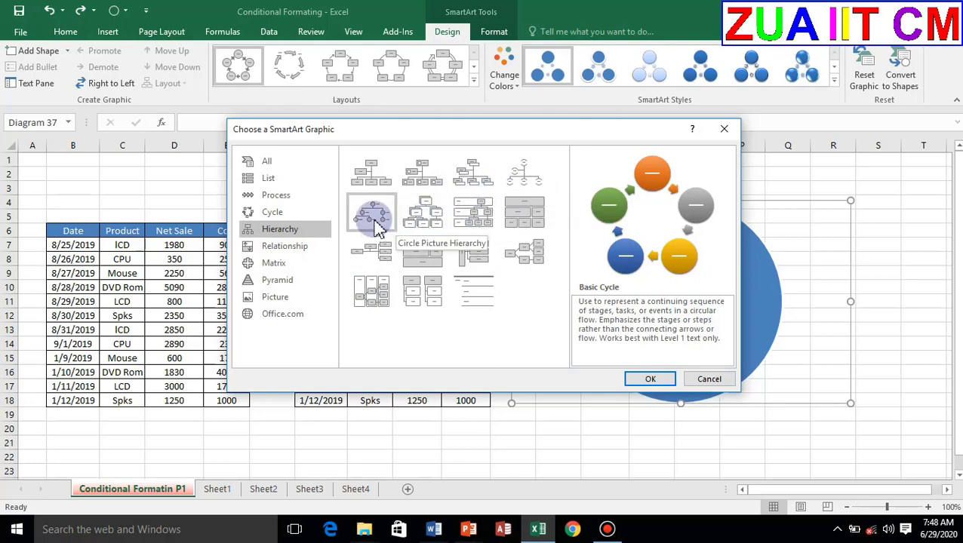
Apply the Half Circle Organization Chart layout to the diagram and keep it.
click(519, 177)
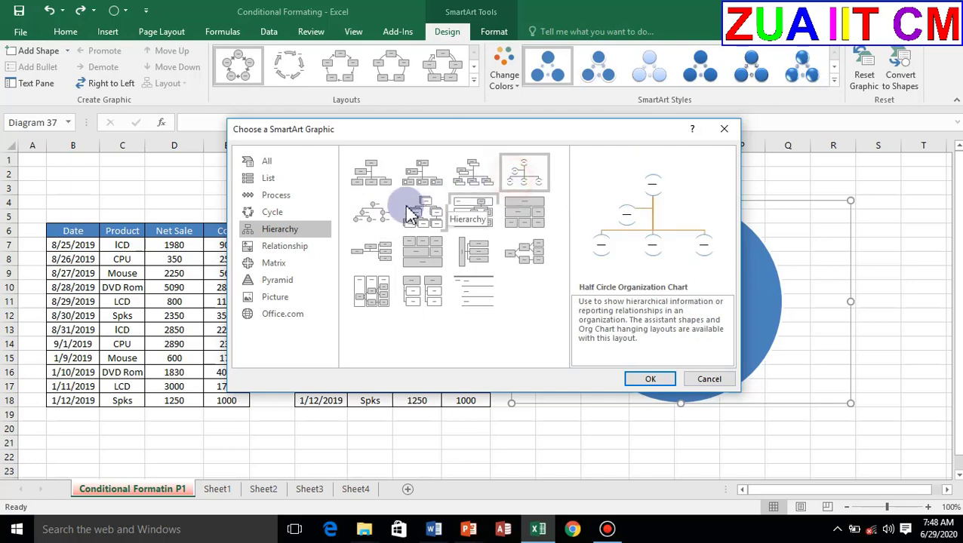
click(650, 381)
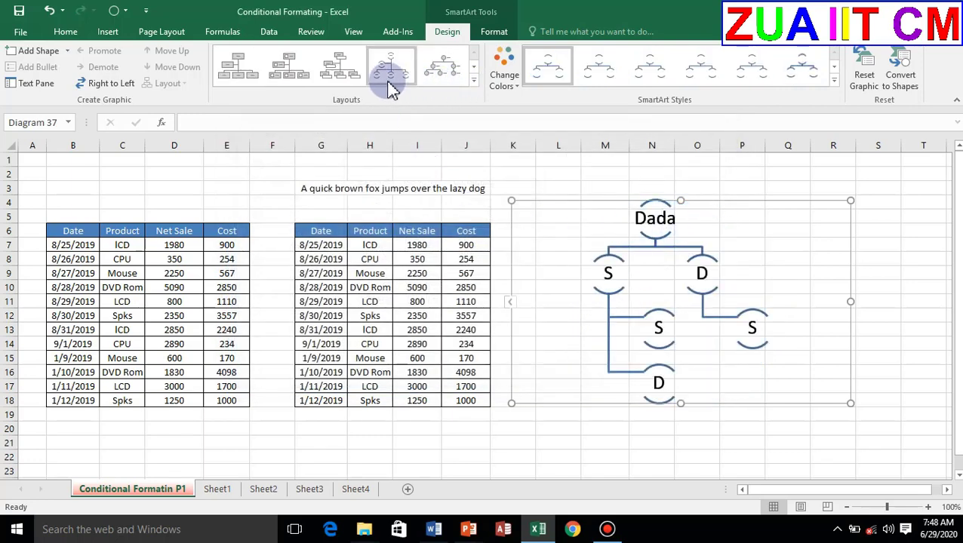
click(471, 85)
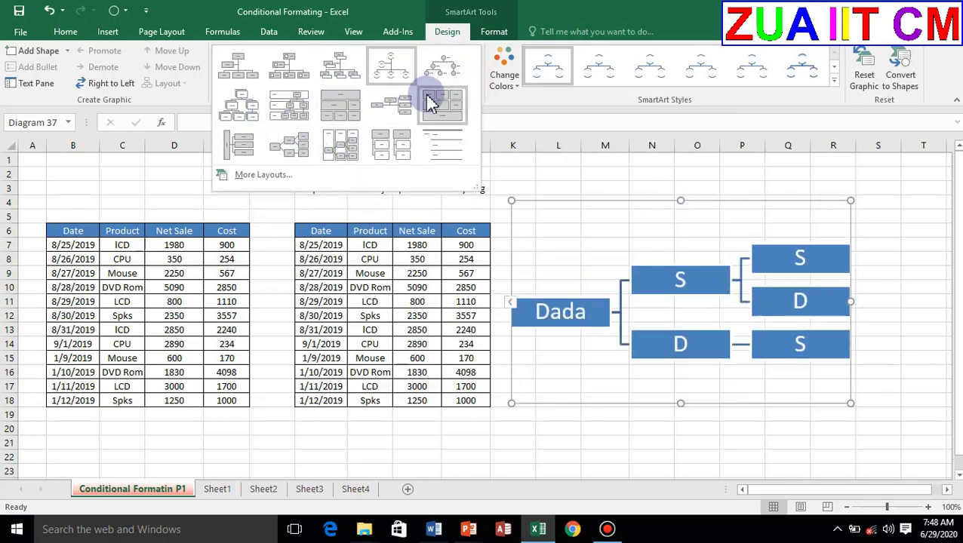
click(390, 65)
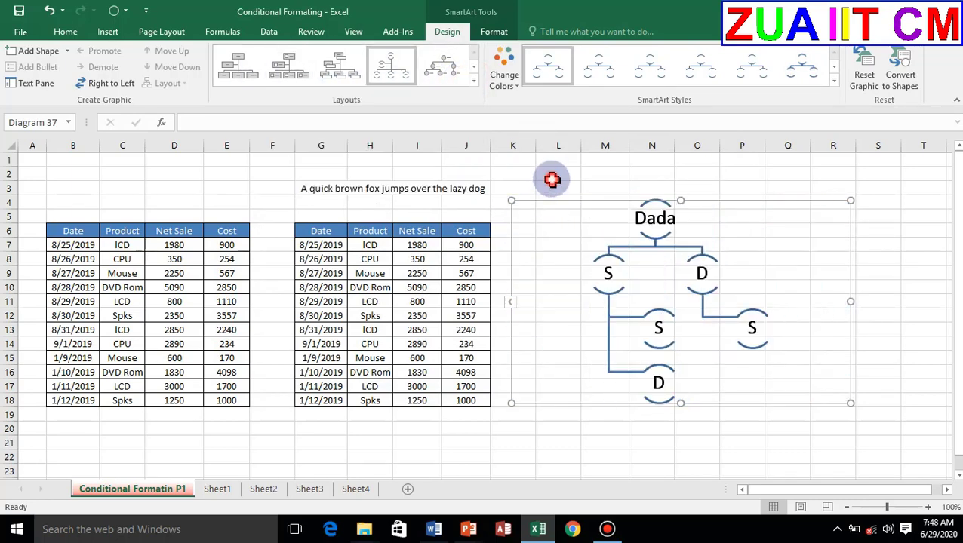
Preview Radial Cycle among Relationship layouts, cancel, then delete the Dada diagram.
click(473, 88)
click(260, 181)
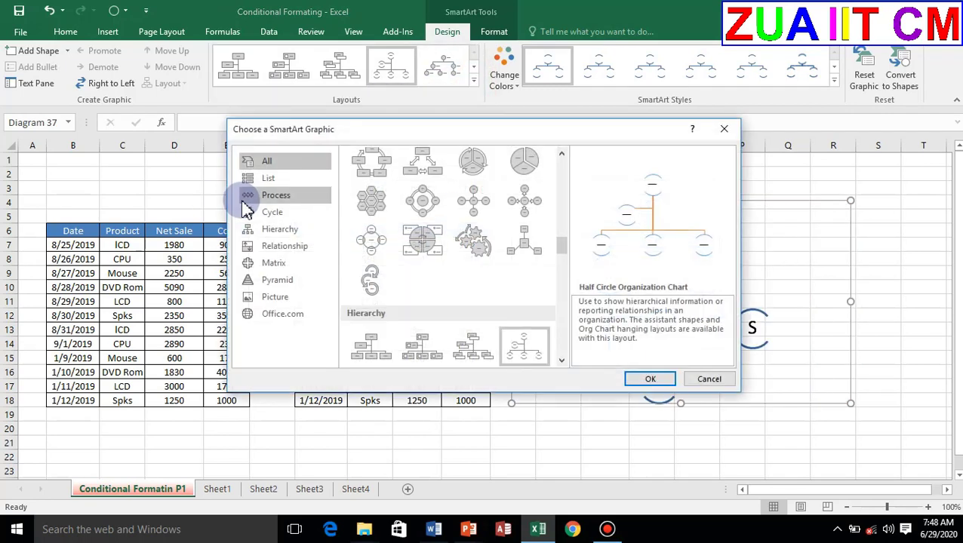
click(287, 246)
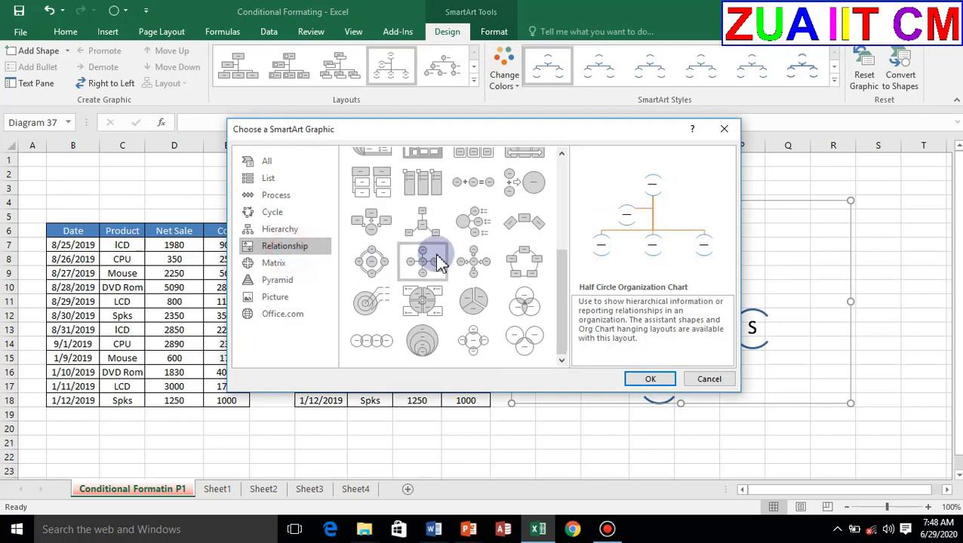
click(370, 268)
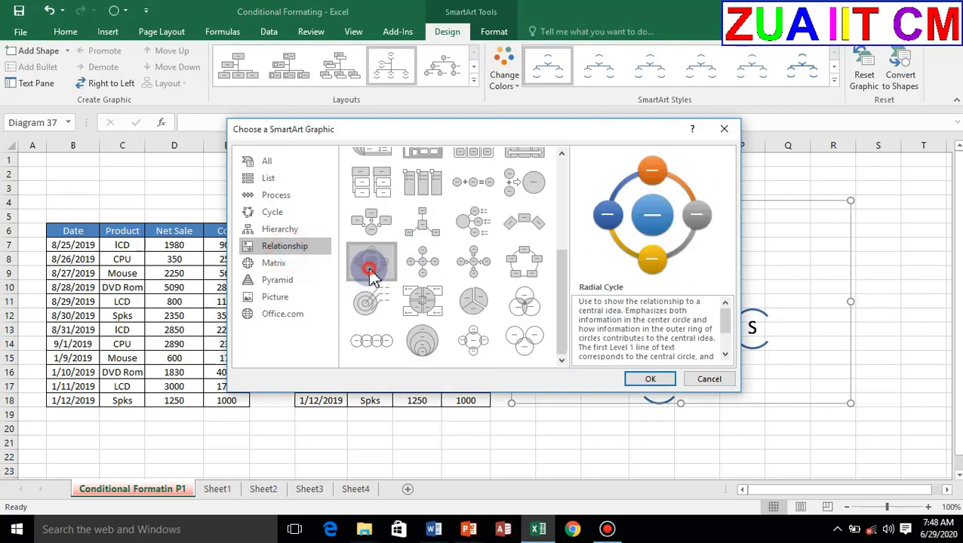
click(710, 380)
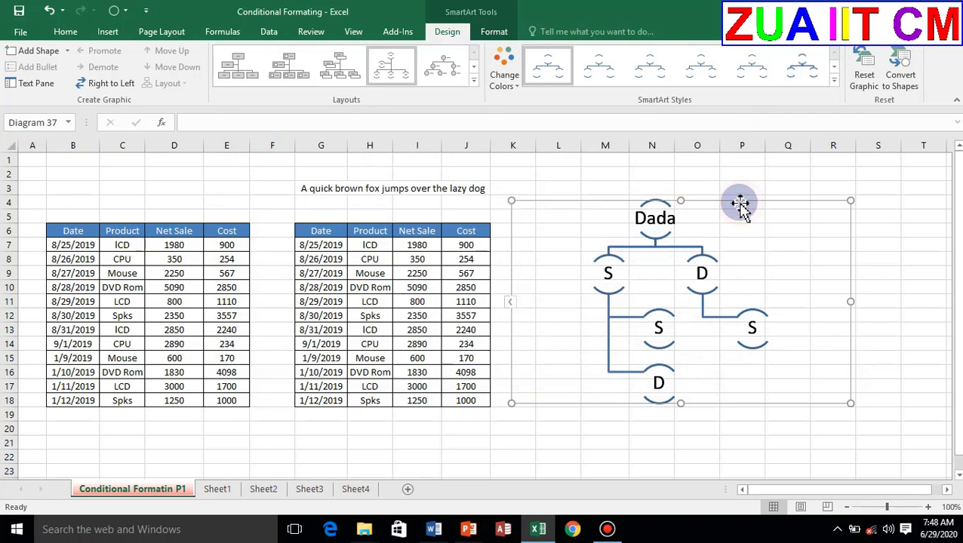
key(Delete)
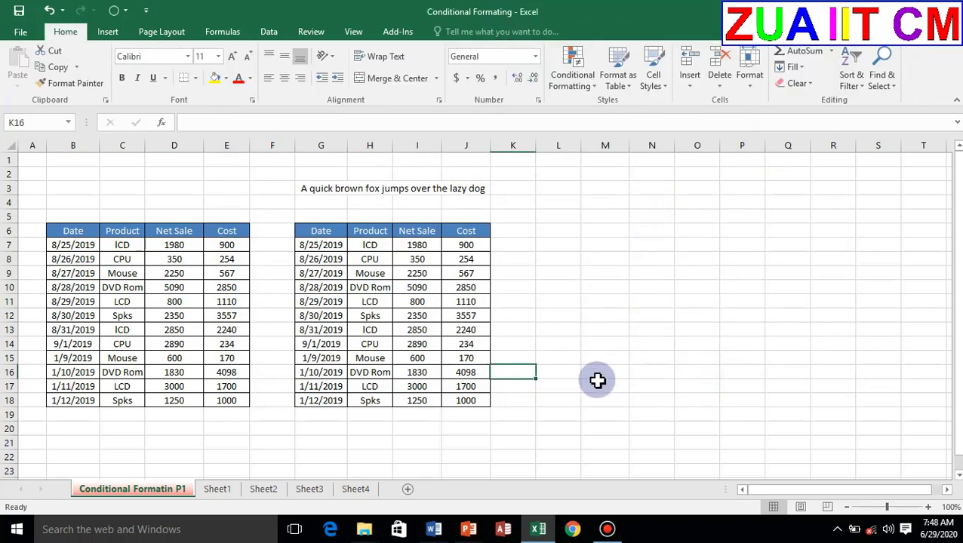
Insert a new Relationship > Balance SmartArt diagram, keeping Balance after previewing other layouts.
click(106, 33)
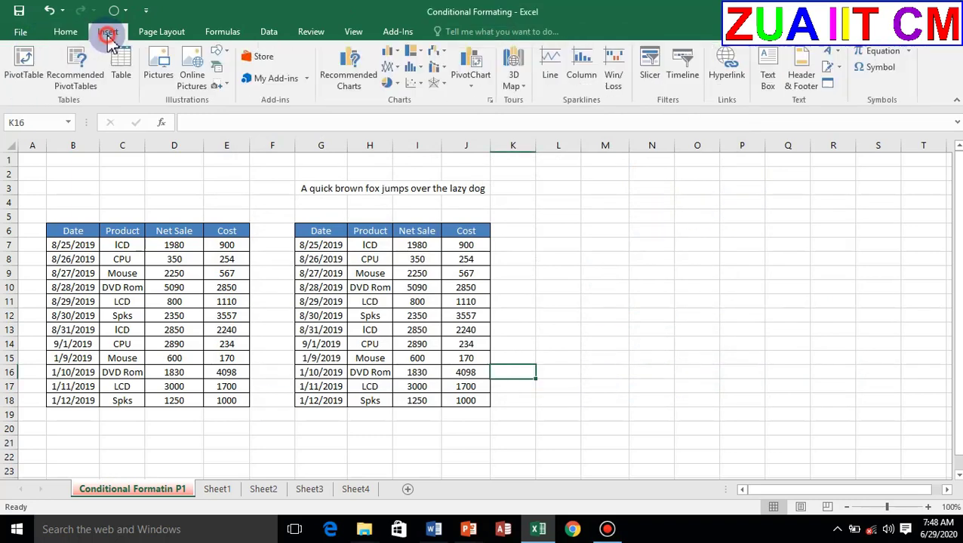
click(218, 76)
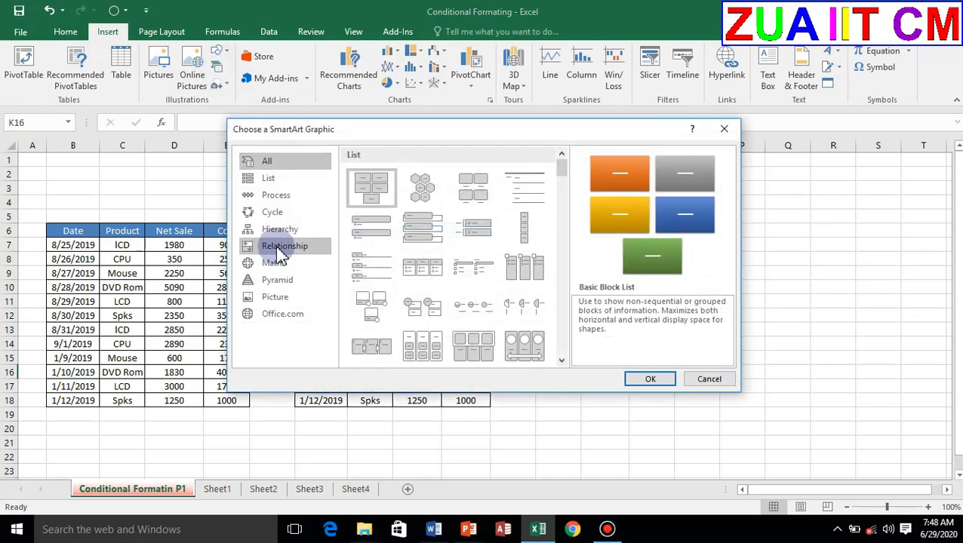
click(285, 246)
click(373, 180)
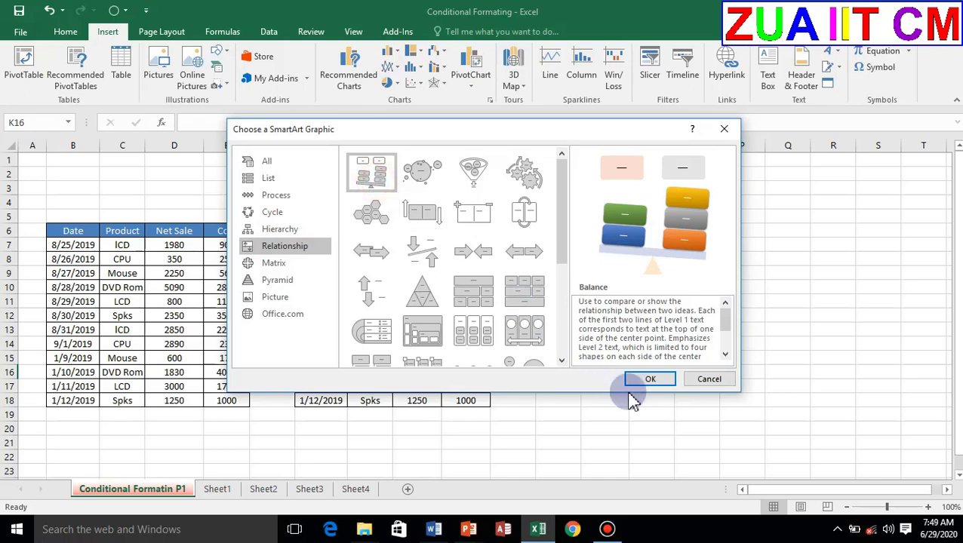
click(651, 379)
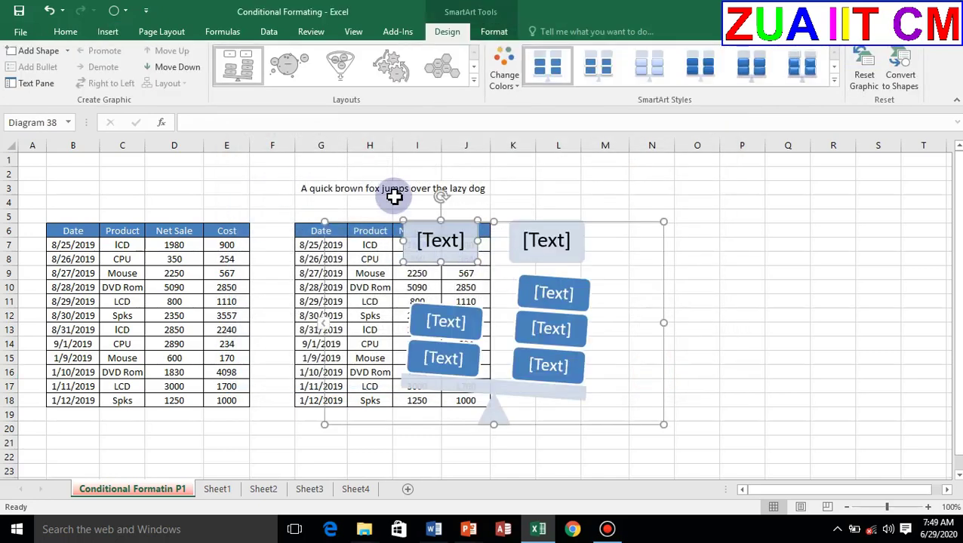
click(473, 85)
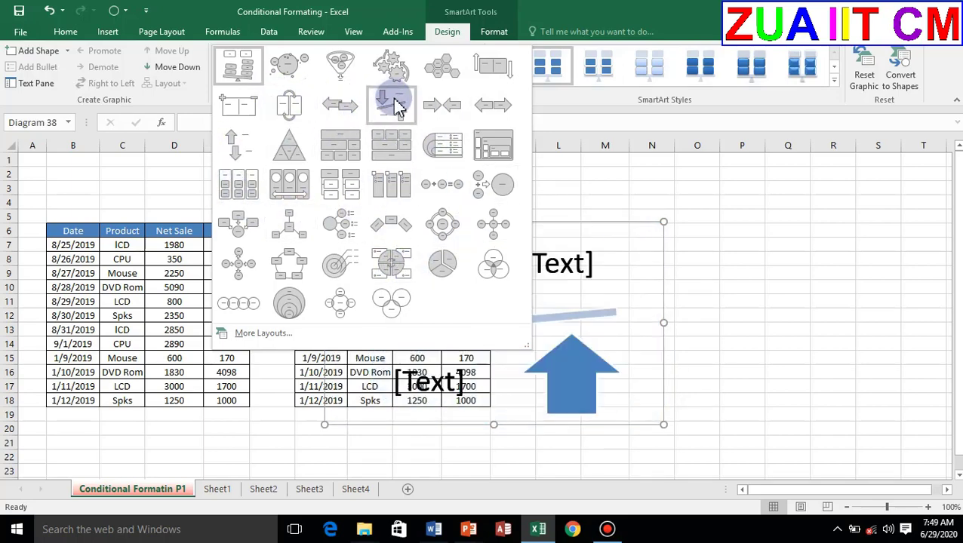
click(749, 231)
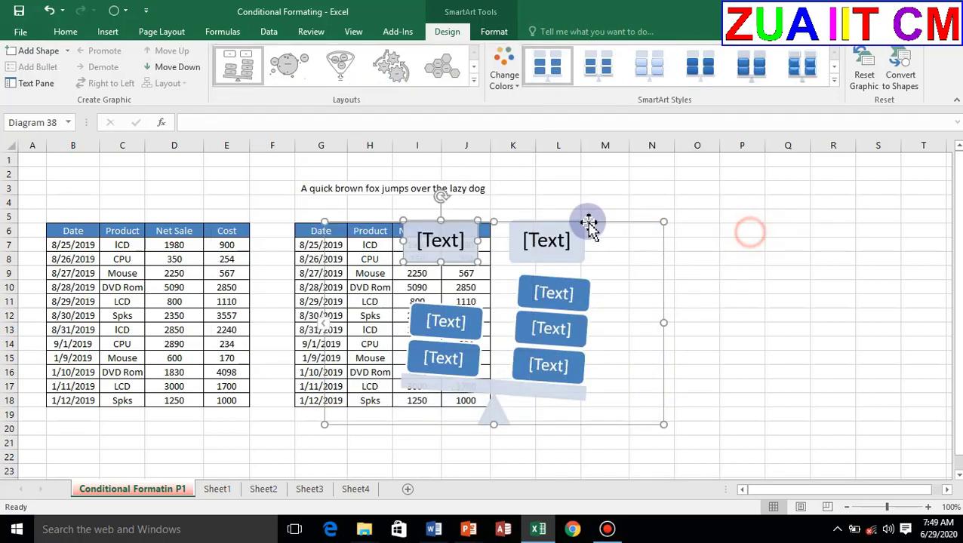
Move the diagram right of the second table, switch it to Matrix > Cycle Matrix, then expand the Layouts gallery.
drag(589, 227, 777, 211)
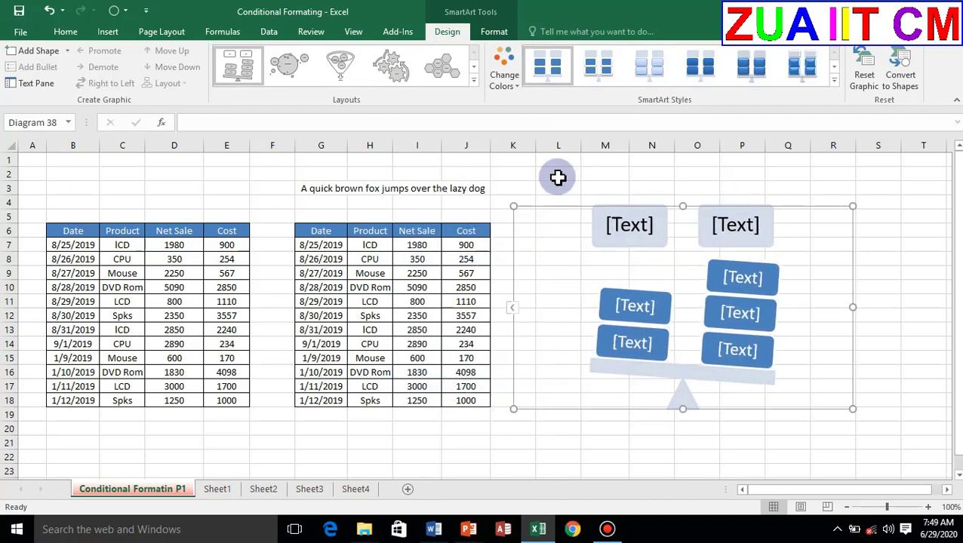
click(476, 82)
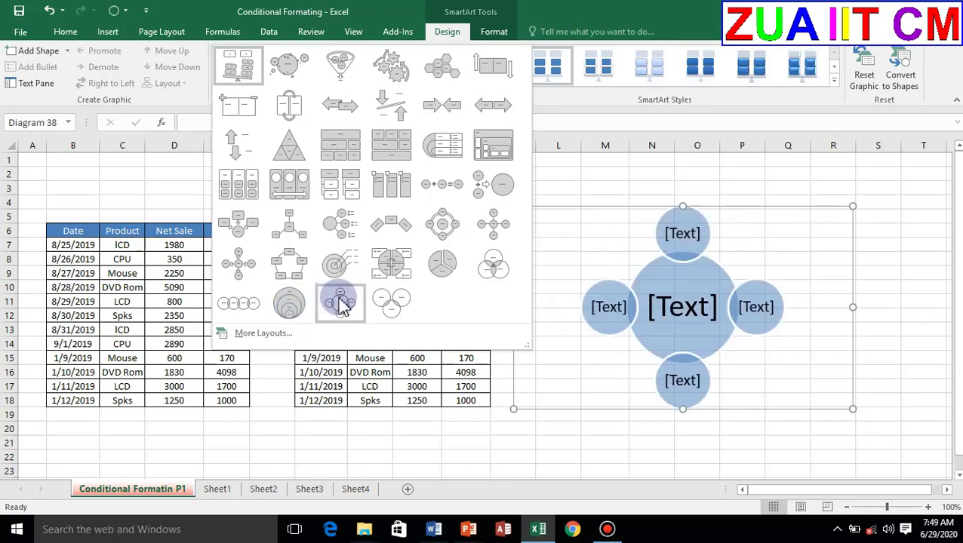
click(251, 333)
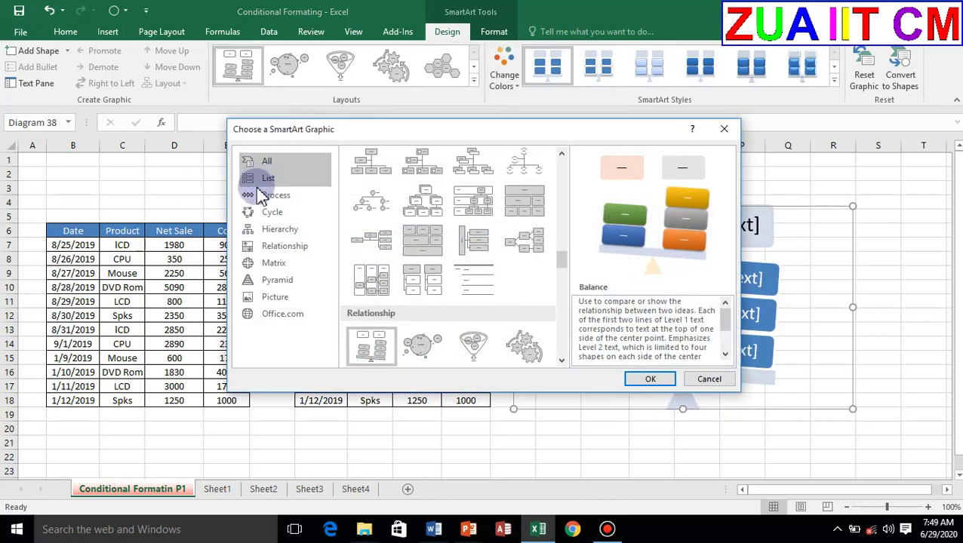
click(281, 246)
click(273, 263)
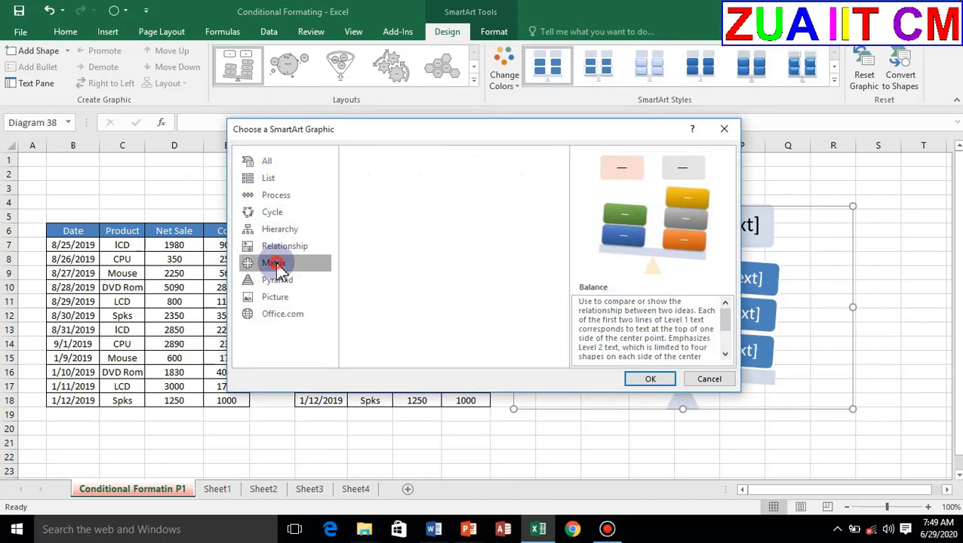
click(522, 172)
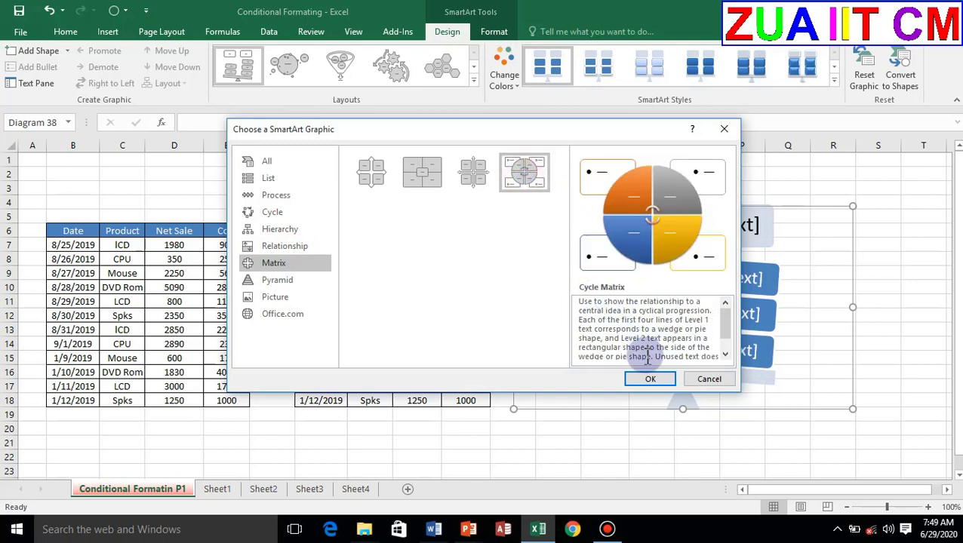
click(650, 378)
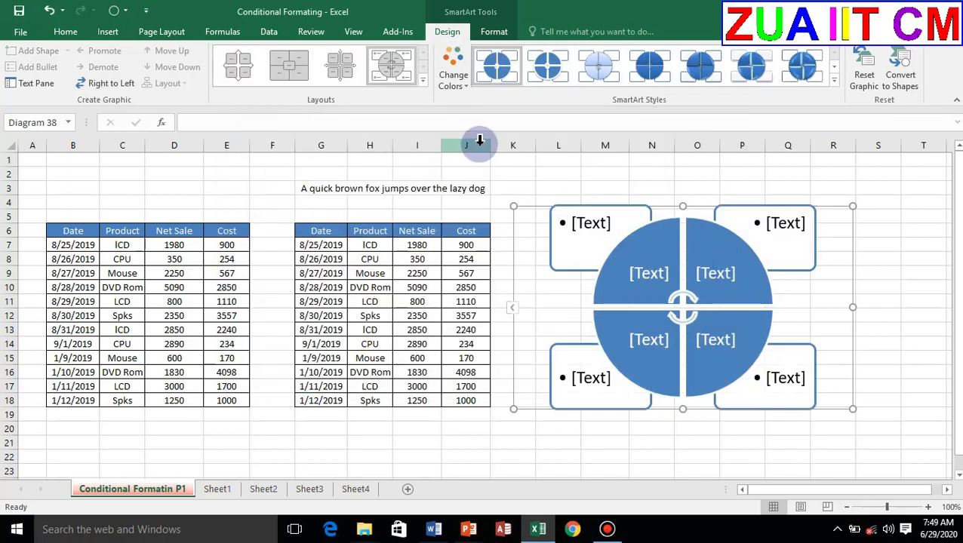
click(790, 75)
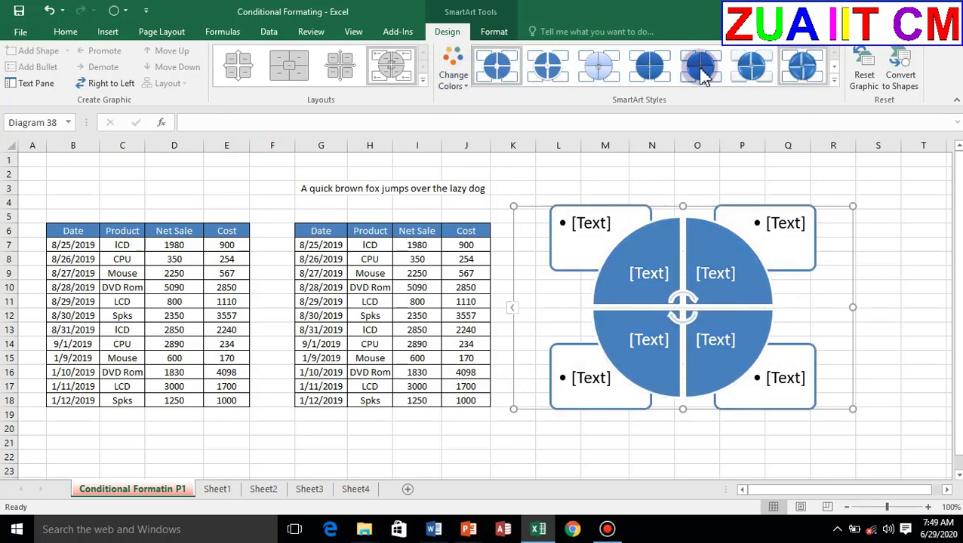
click(422, 81)
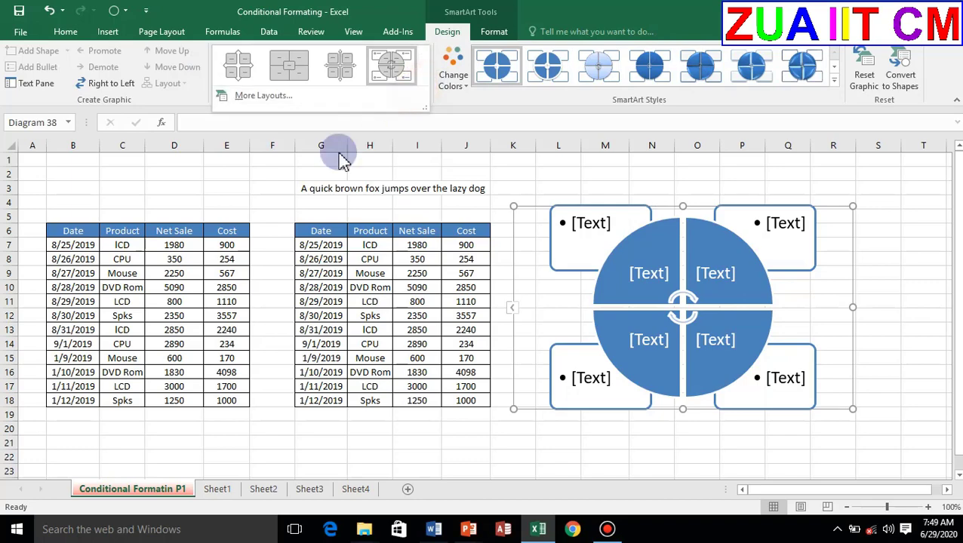
Switch the diagram to the Segmented Pyramid layout from the Pyramid category.
click(255, 95)
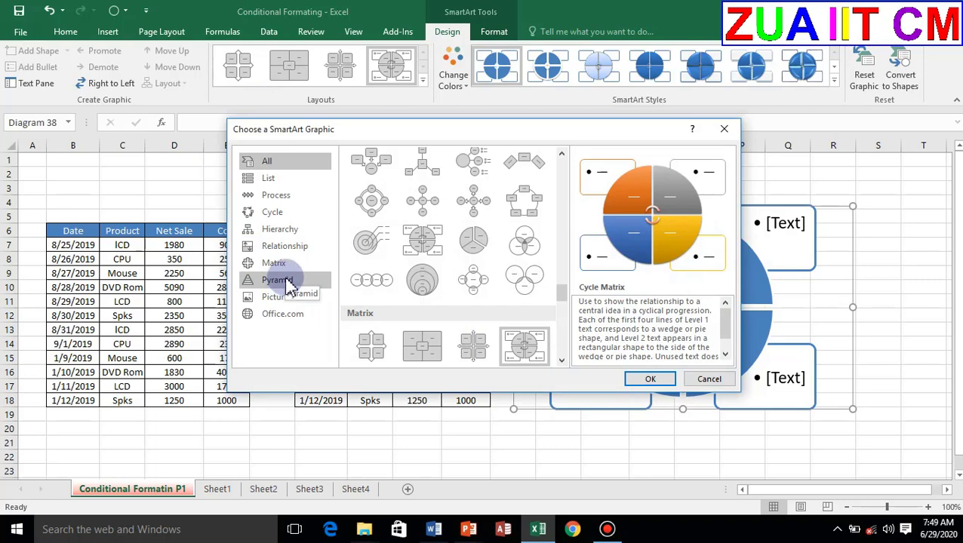
click(286, 280)
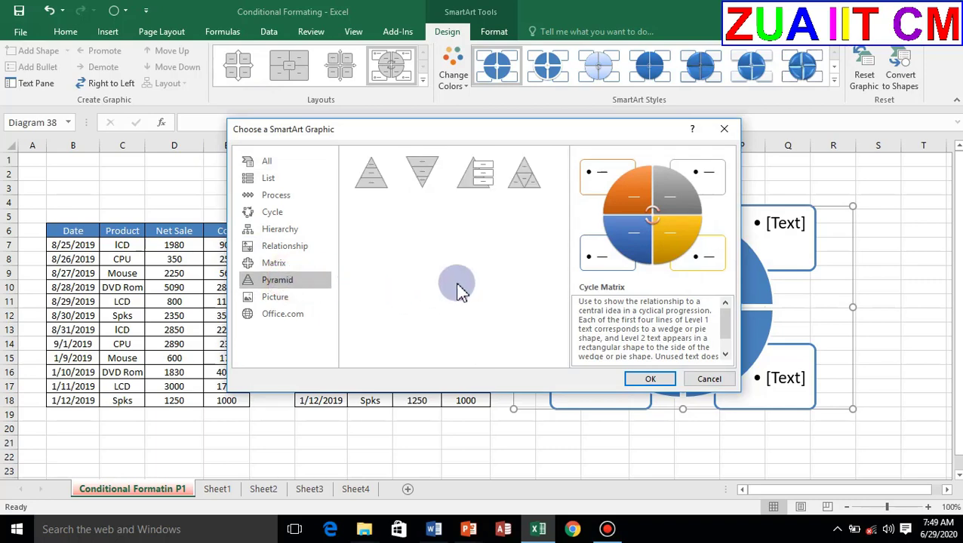
click(510, 187)
click(646, 379)
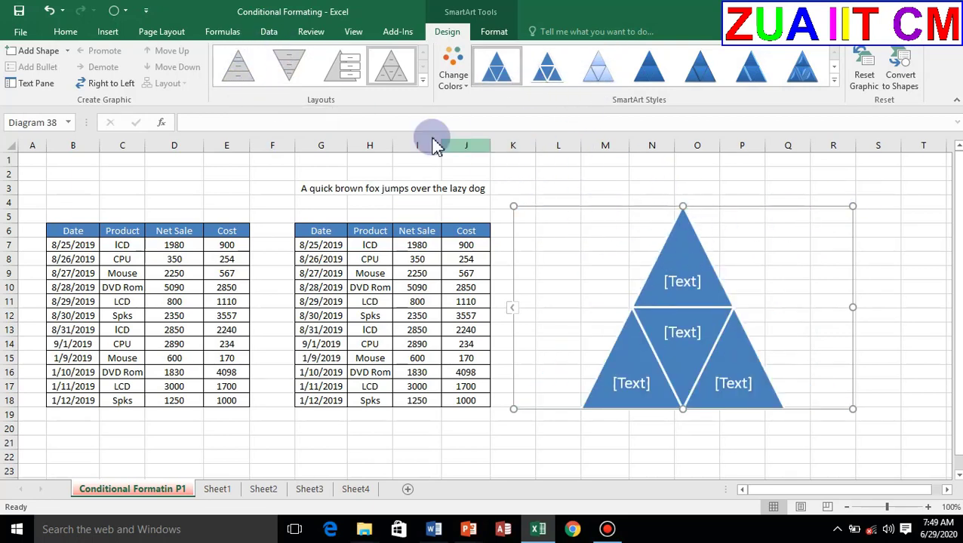
Apply the Continuous Picture List layout from the Picture category, then reopen the layout catalogue.
click(423, 82)
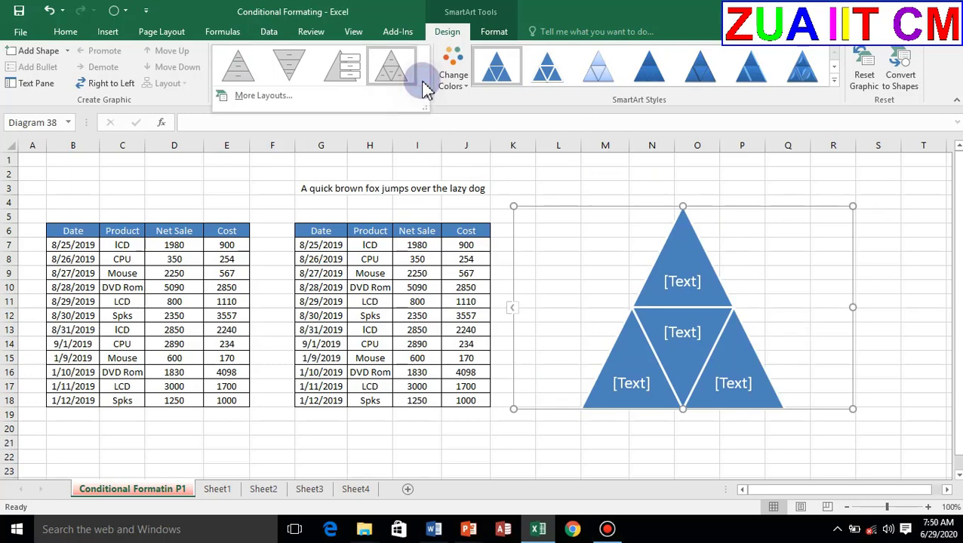
click(278, 96)
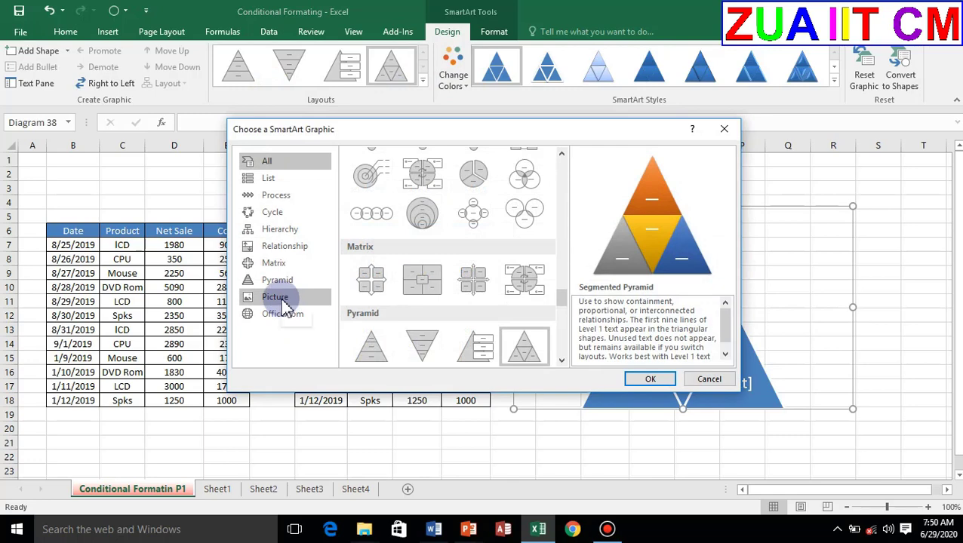
click(281, 298)
click(467, 303)
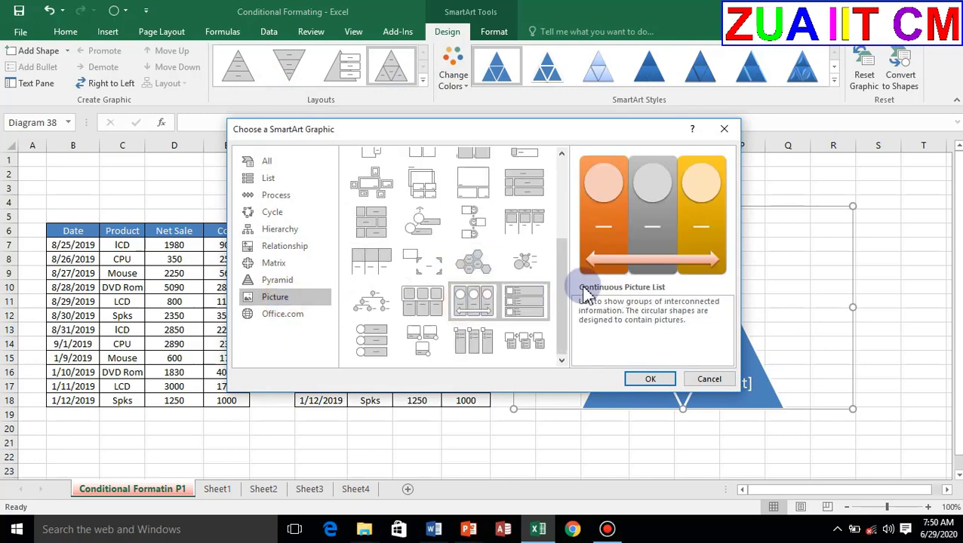
click(647, 382)
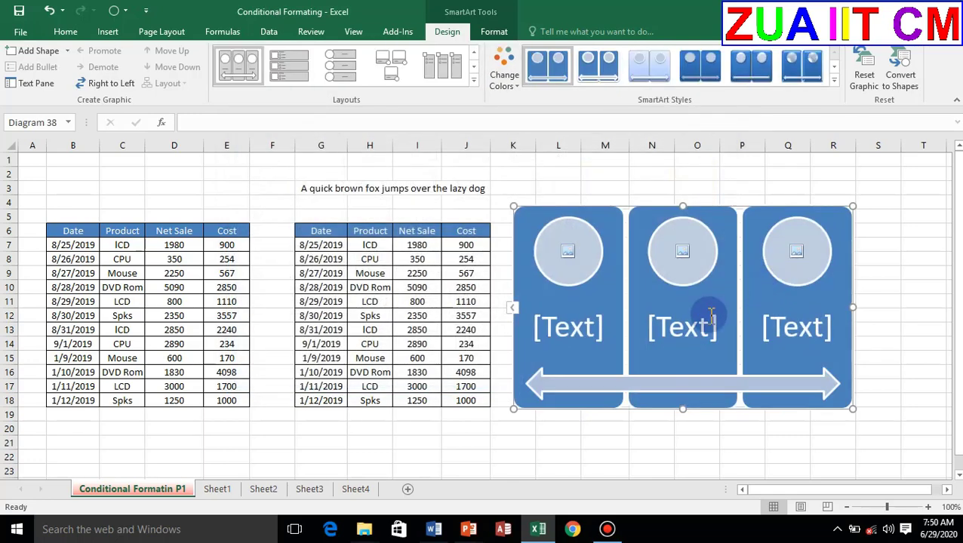
click(474, 79)
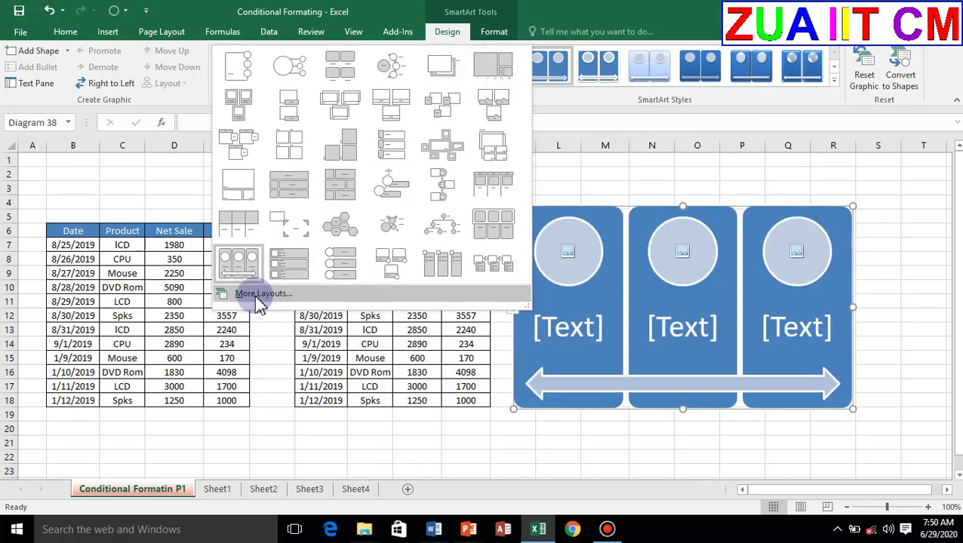
click(257, 296)
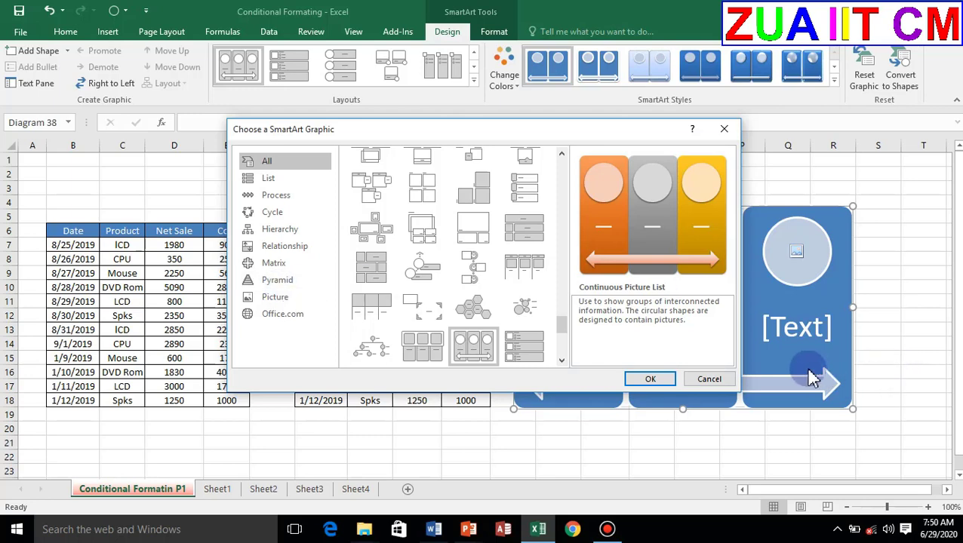
Close the catalogue, then apply the Hierarchy layout from the Hierarchy category.
click(703, 382)
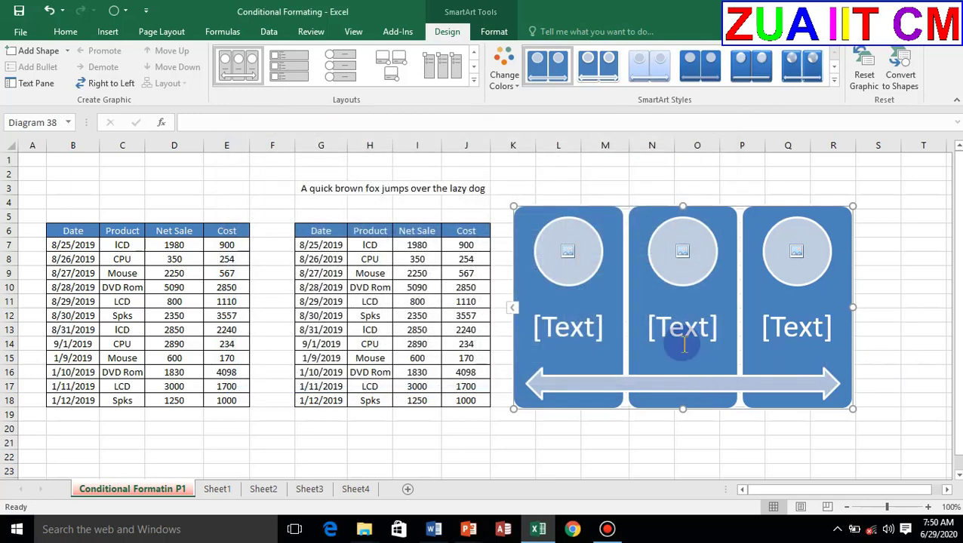
click(473, 78)
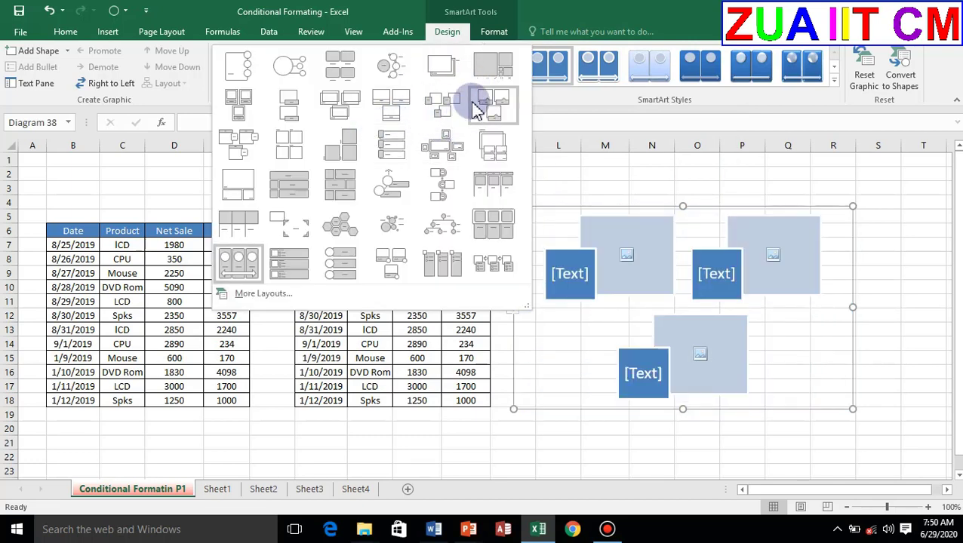
click(264, 294)
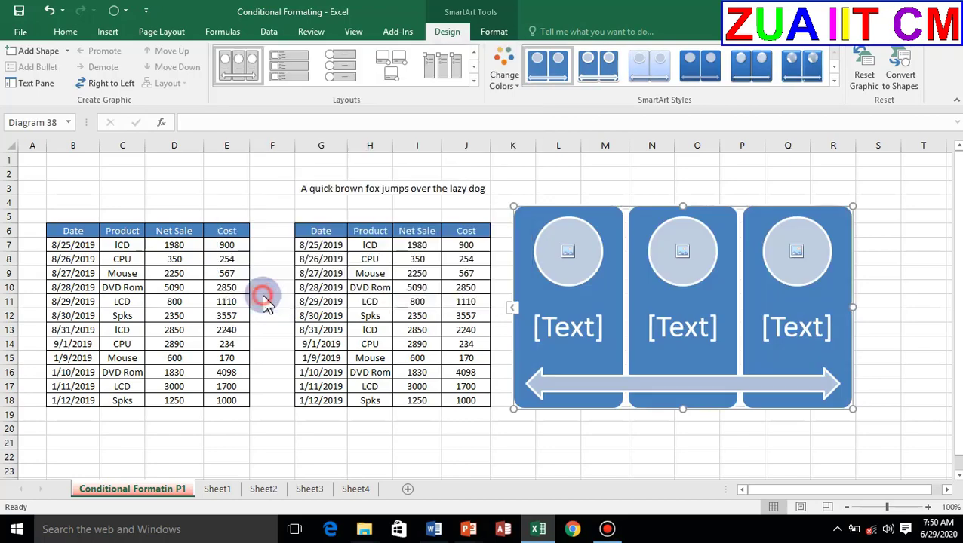
click(302, 231)
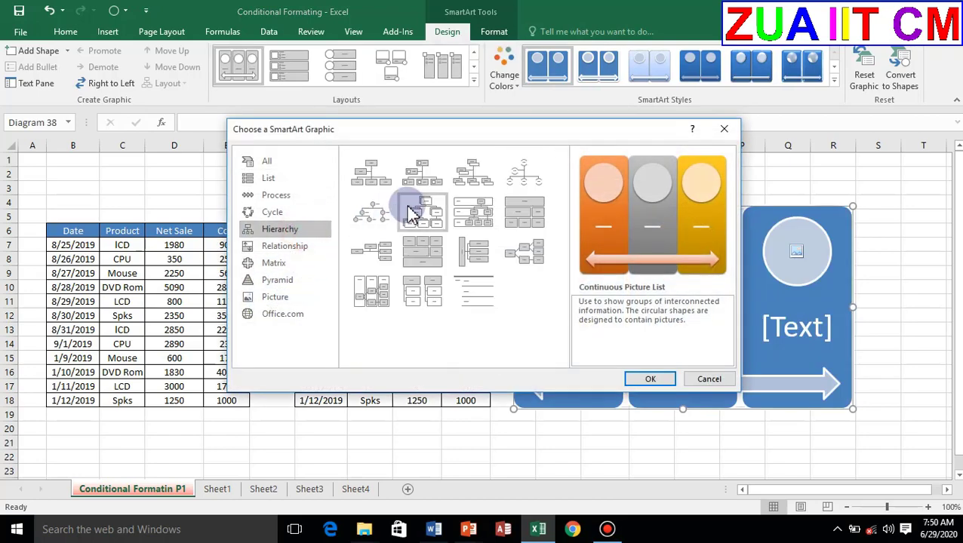
click(472, 181)
click(425, 213)
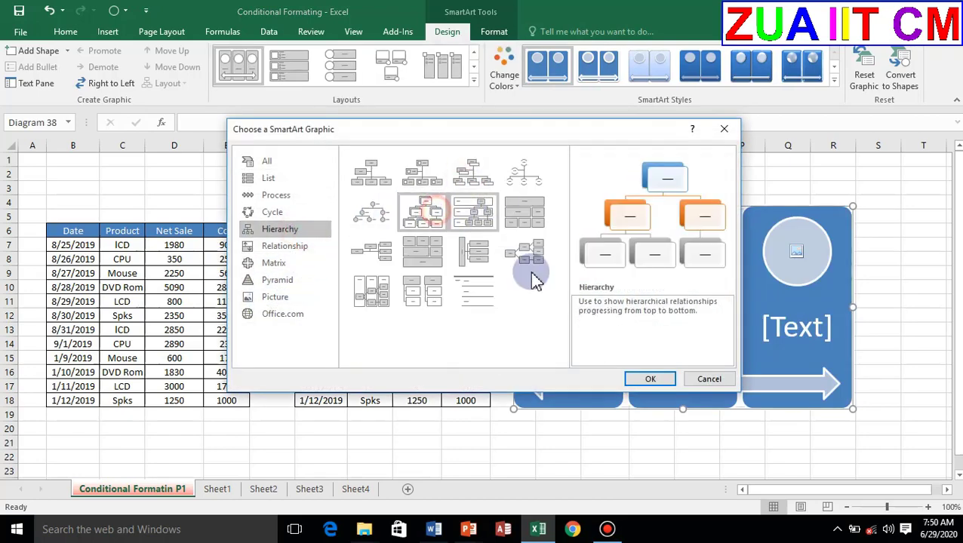
click(648, 381)
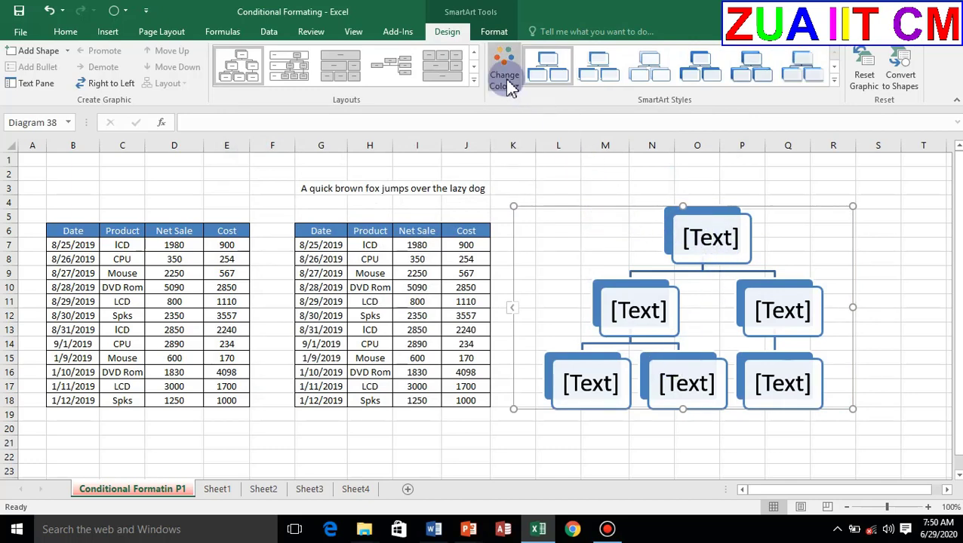
Change the top hierarchy box to a Heart shape with a green filled shape style.
click(495, 32)
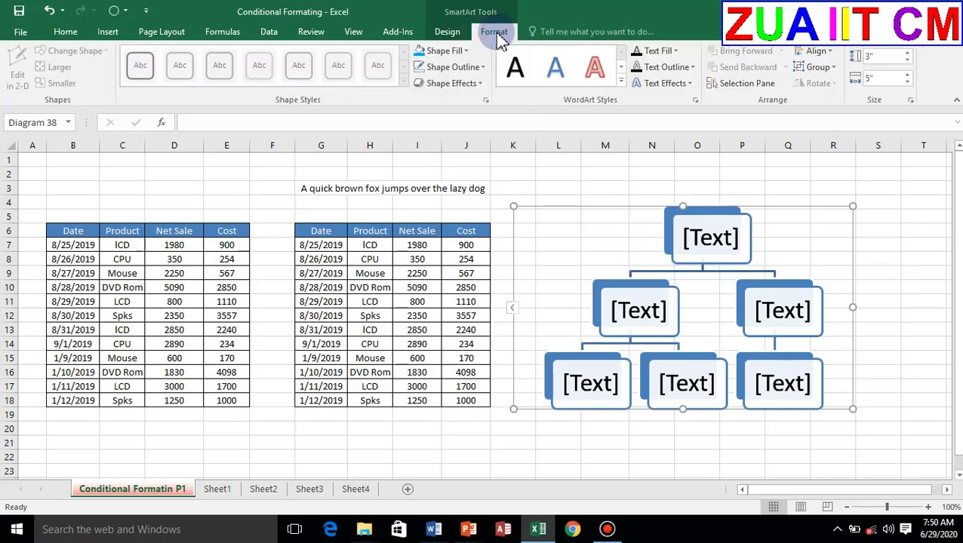
click(704, 218)
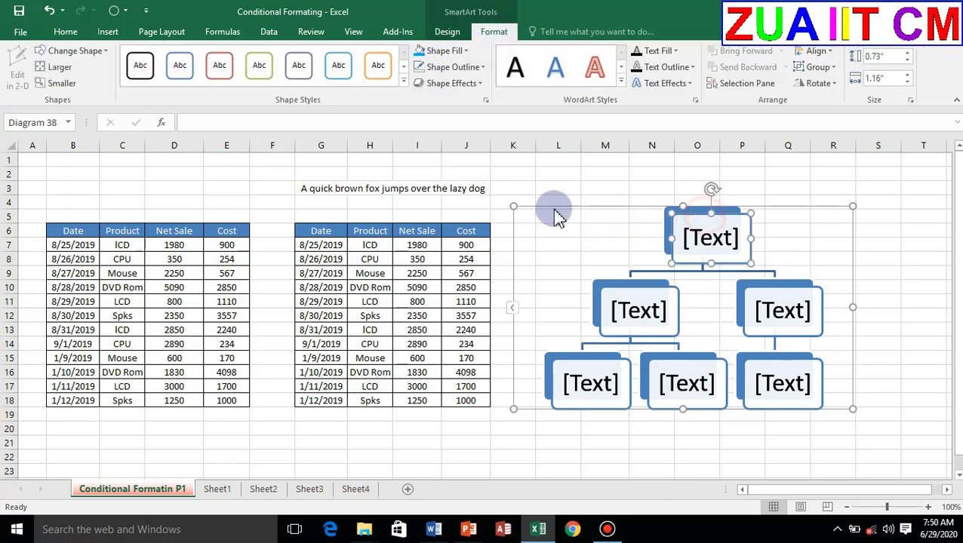
click(108, 53)
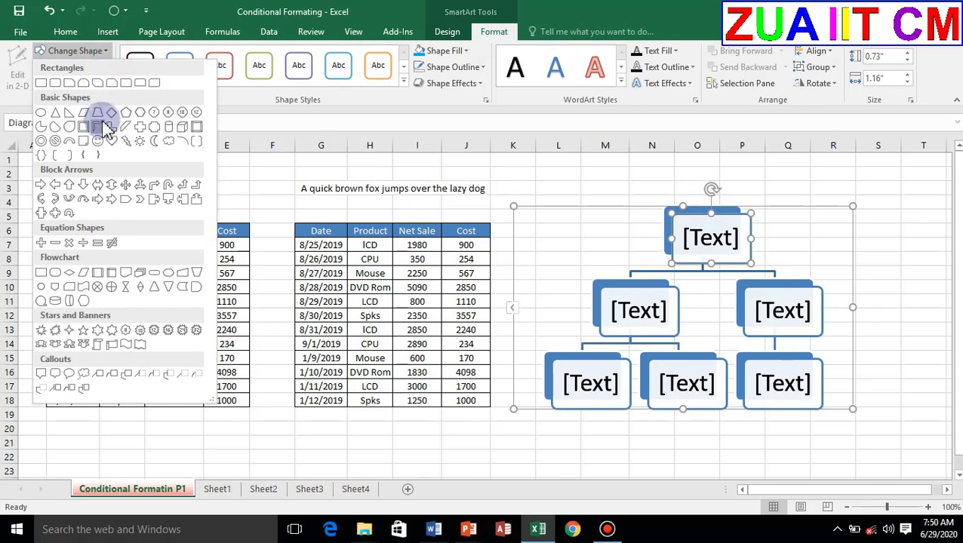
click(112, 142)
click(60, 66)
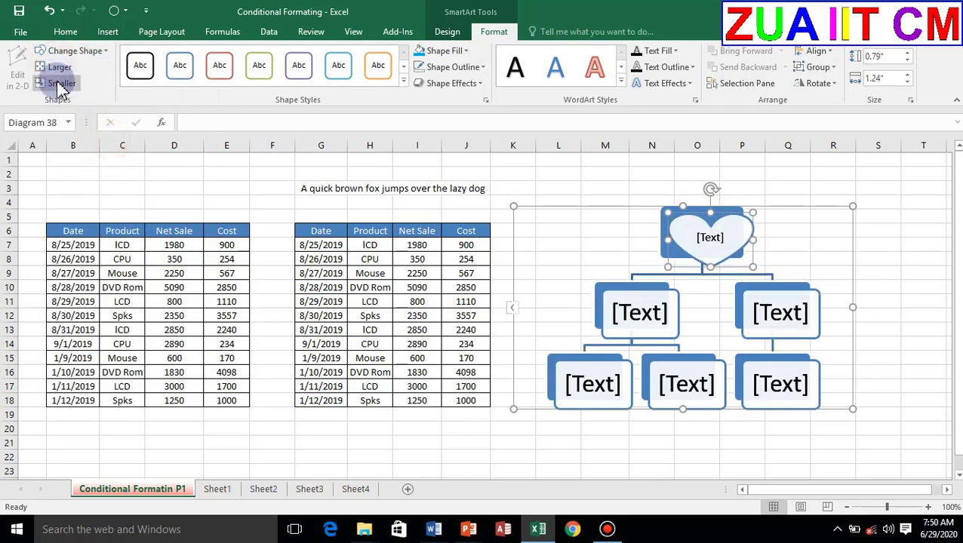
click(61, 83)
click(404, 83)
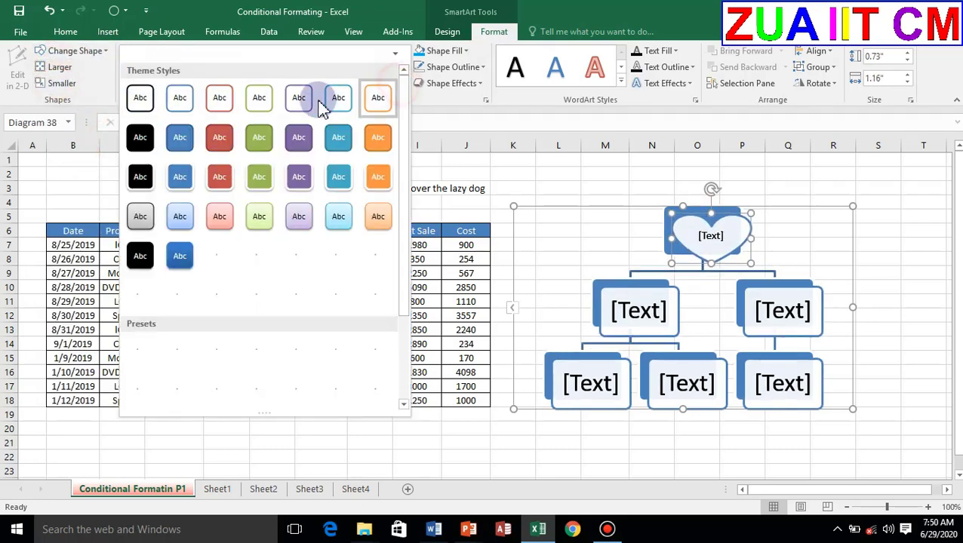
click(254, 134)
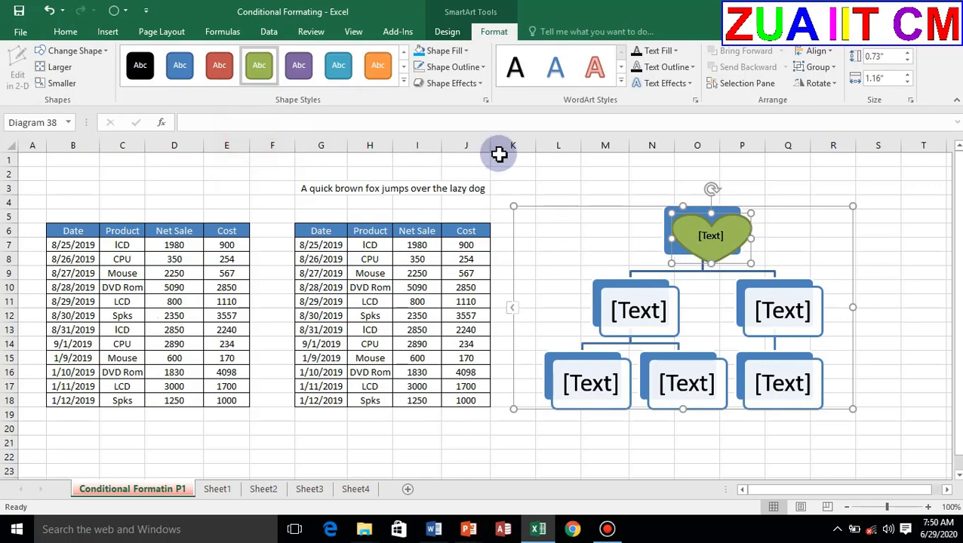
Try a yellow fill, then a photo from the Background folder, as the diagram background.
click(568, 208)
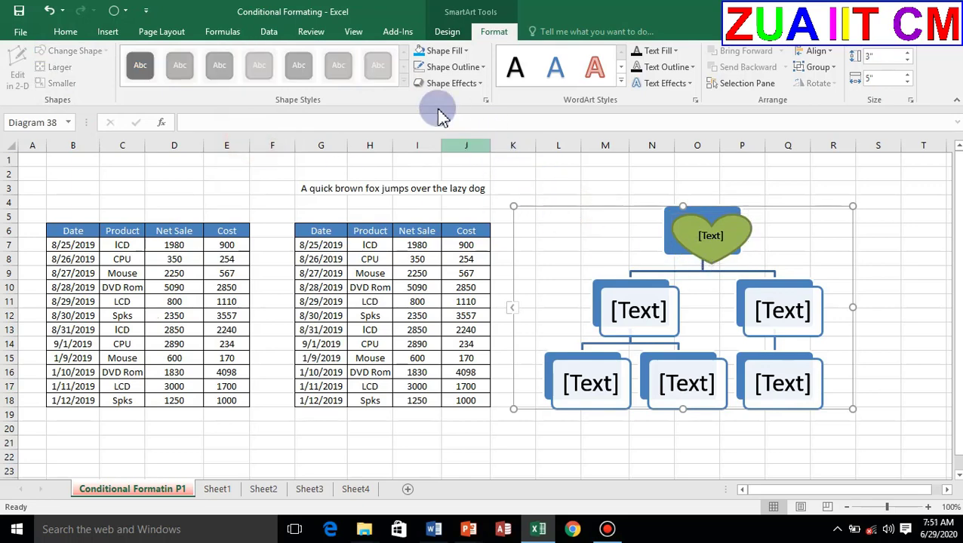
click(461, 50)
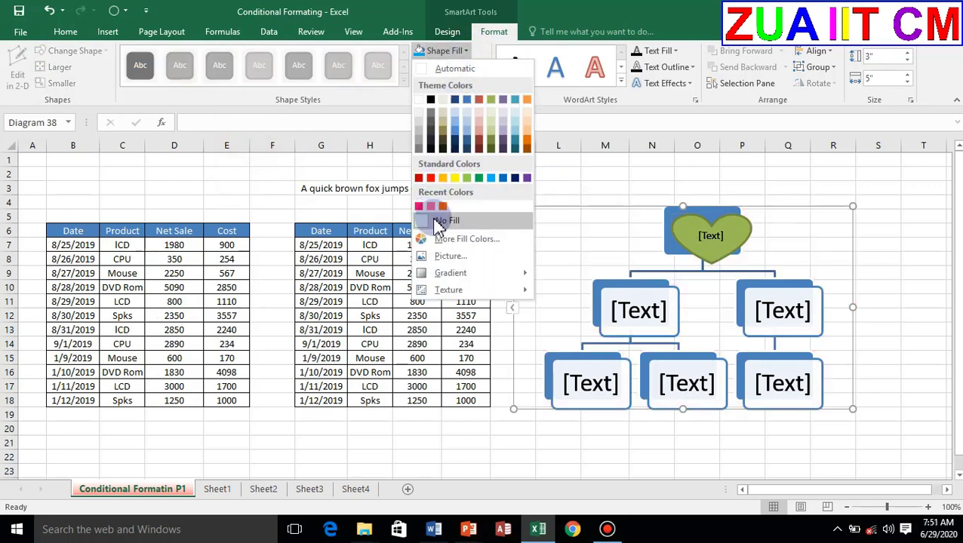
click(454, 178)
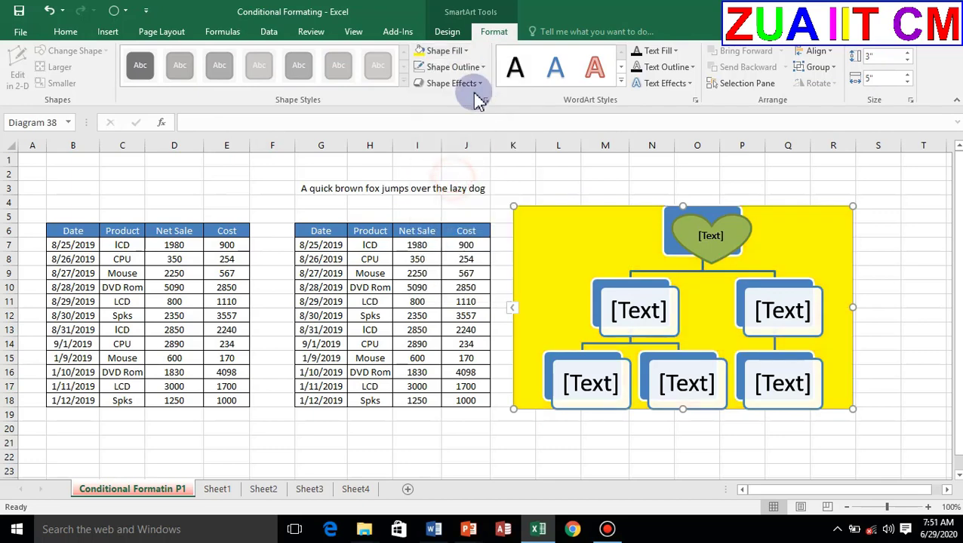
click(457, 51)
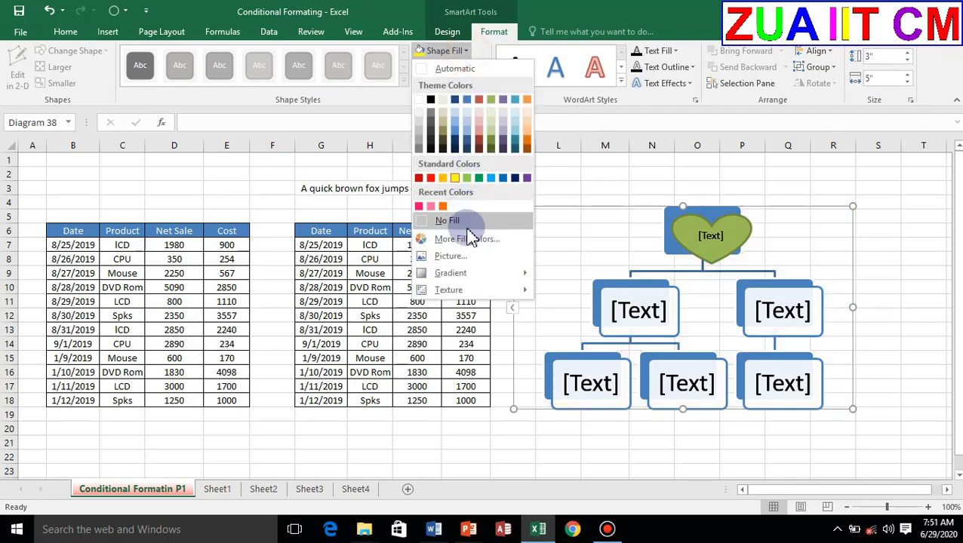
click(463, 258)
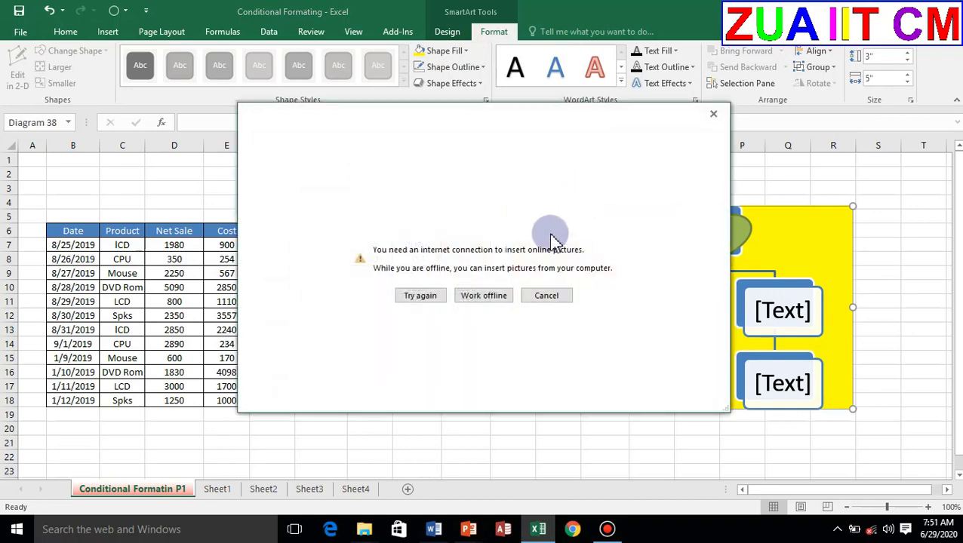
click(486, 299)
click(332, 200)
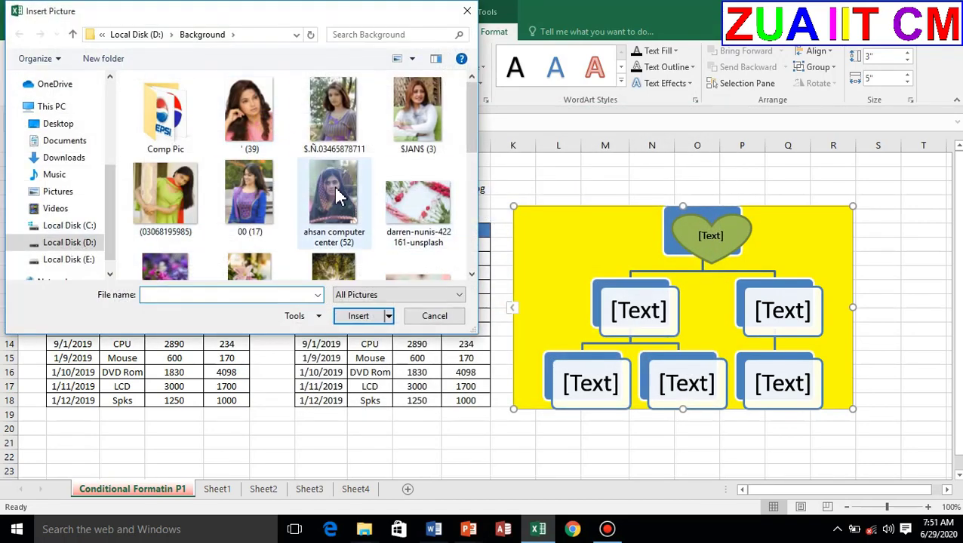
click(358, 316)
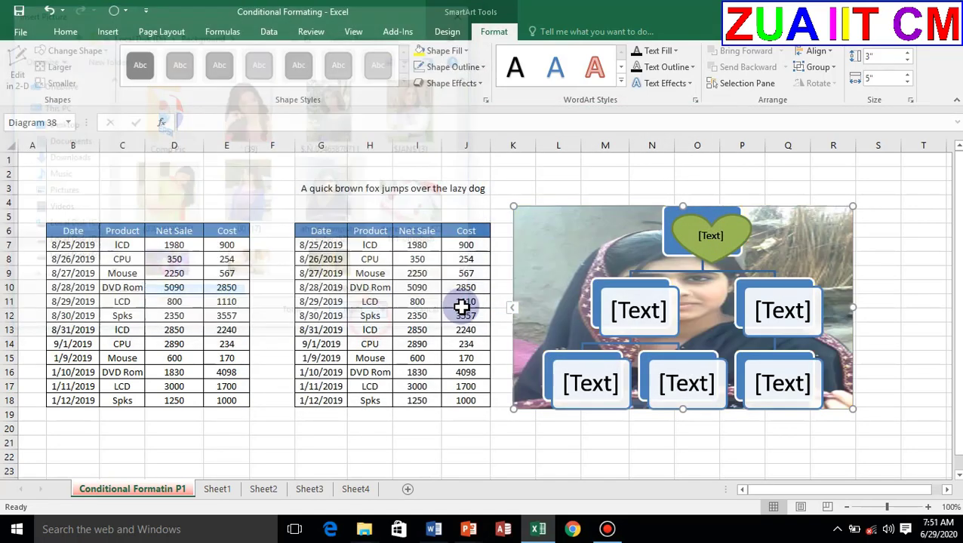
Try a dark blue gradient and the fossil texture, then settle on solid Blue.
click(466, 50)
mouse_move(453, 273)
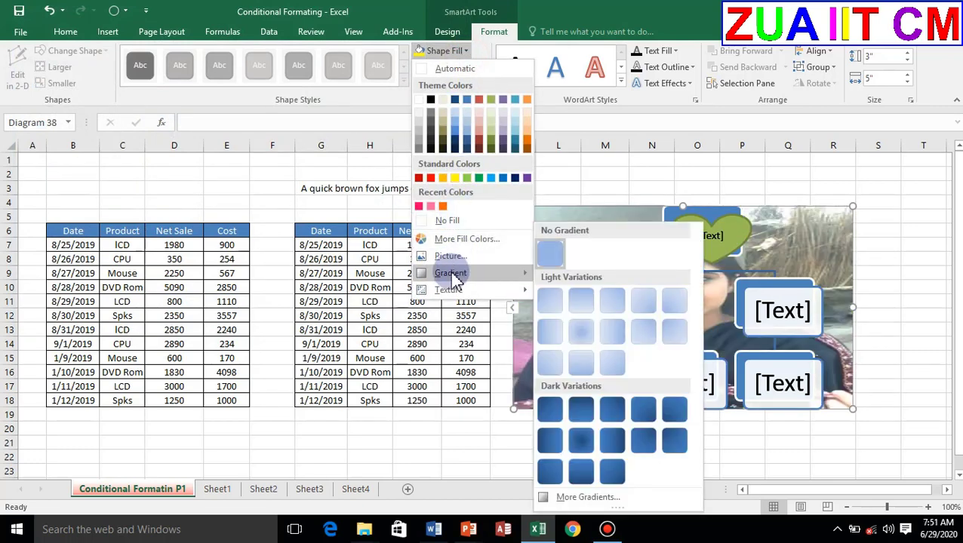
click(581, 428)
click(465, 51)
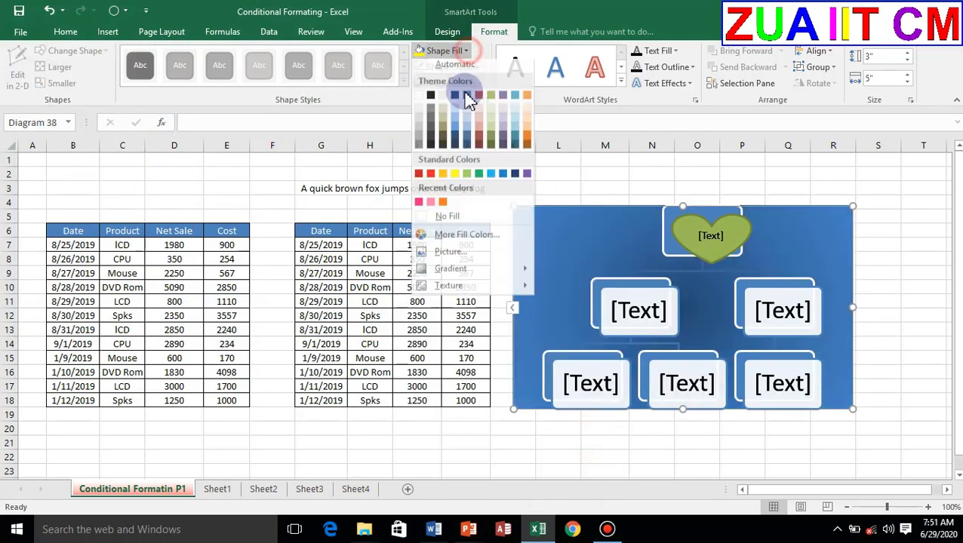
mouse_move(448, 285)
click(681, 217)
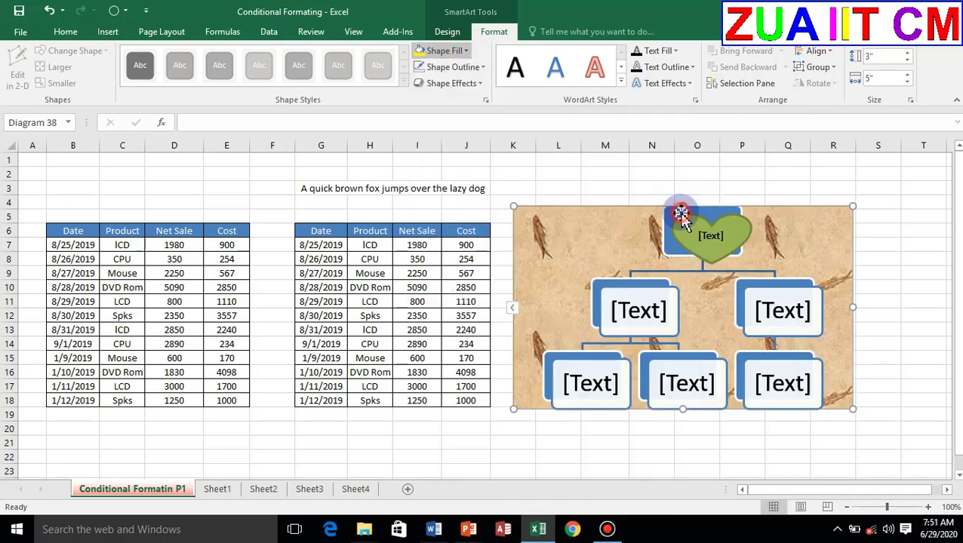
click(467, 51)
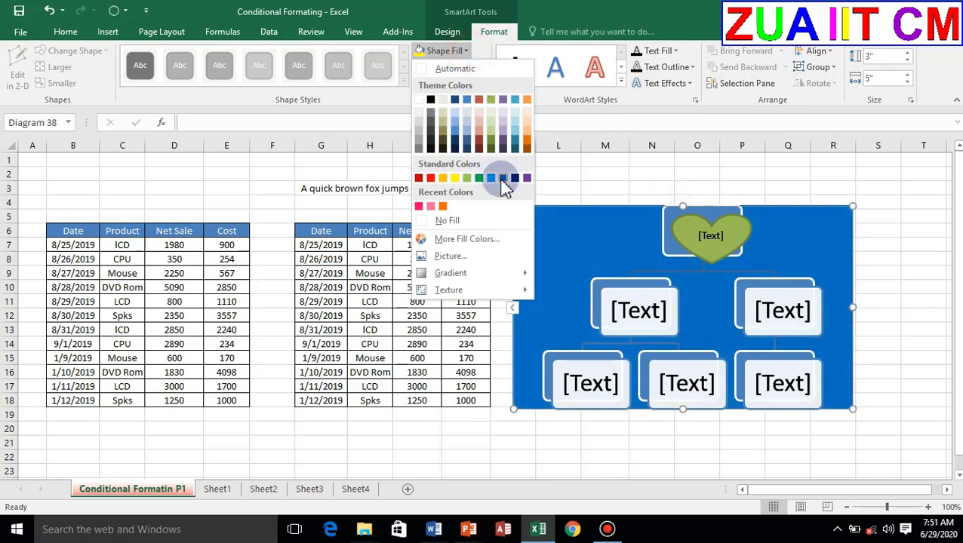
click(491, 179)
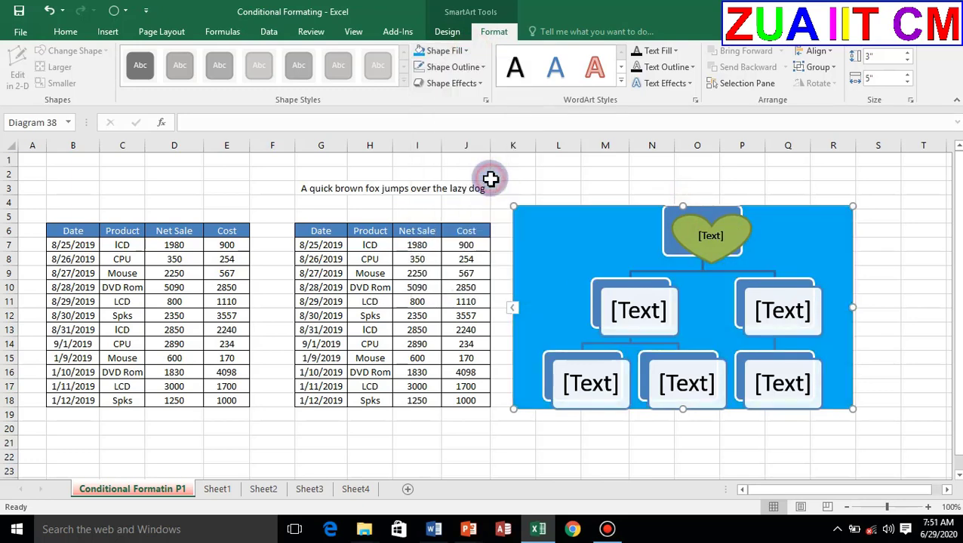
click(485, 68)
click(430, 194)
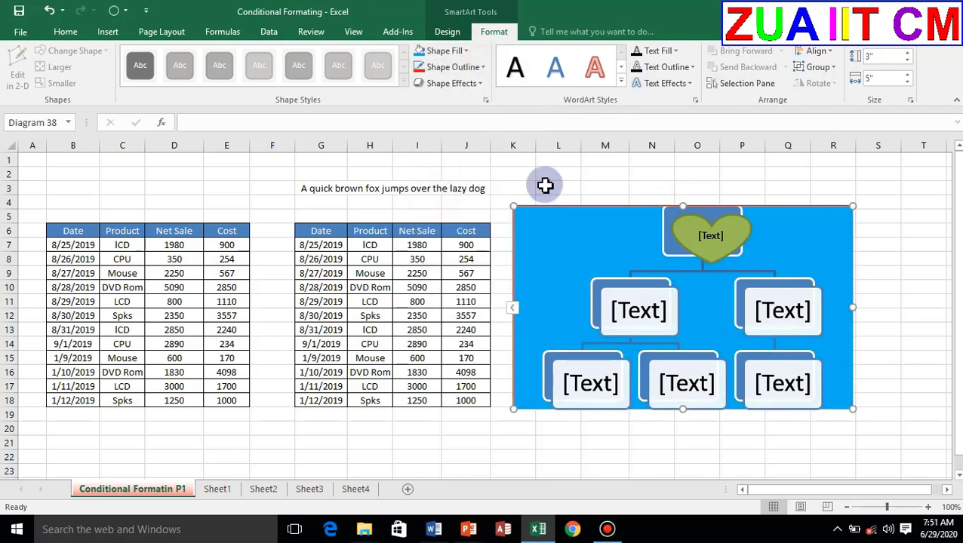
click(487, 70)
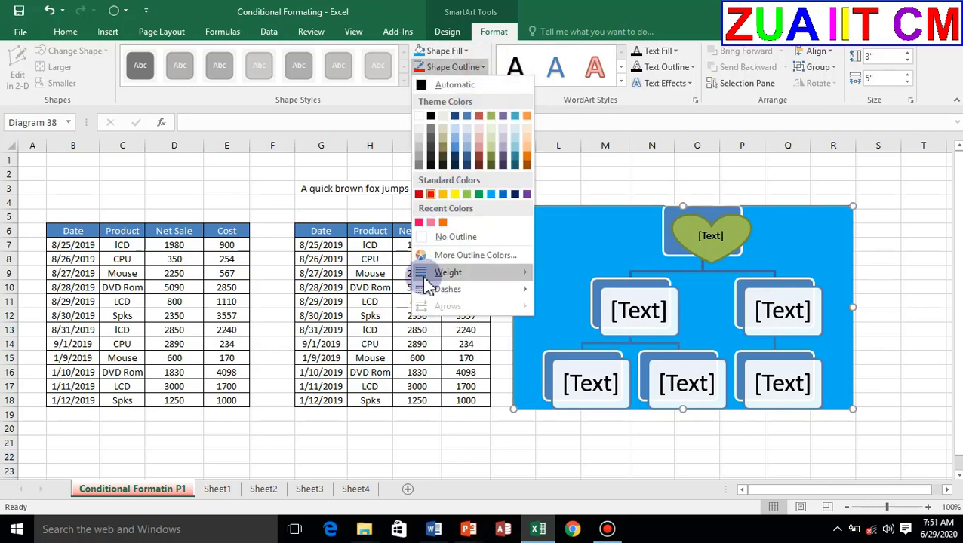
mouse_move(422, 272)
click(604, 398)
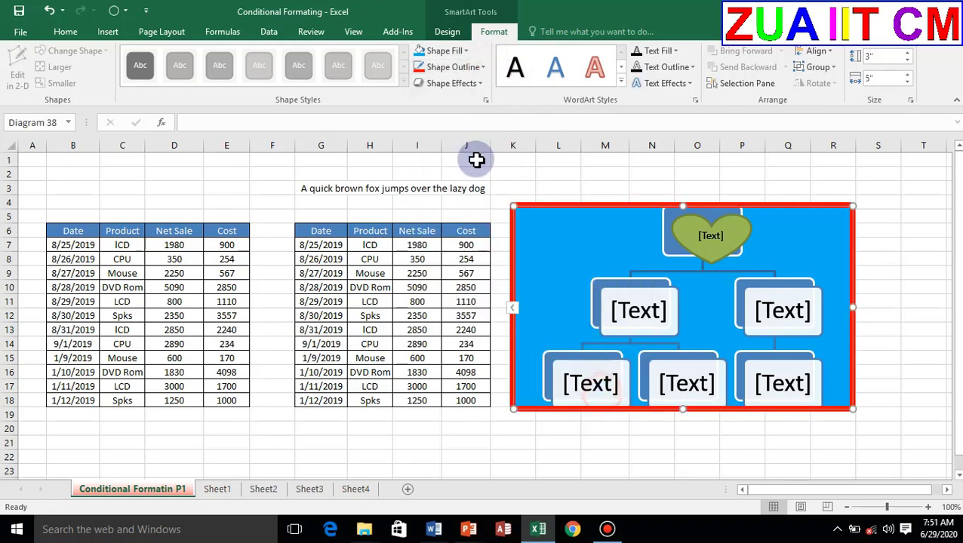
click(485, 67)
mouse_move(453, 290)
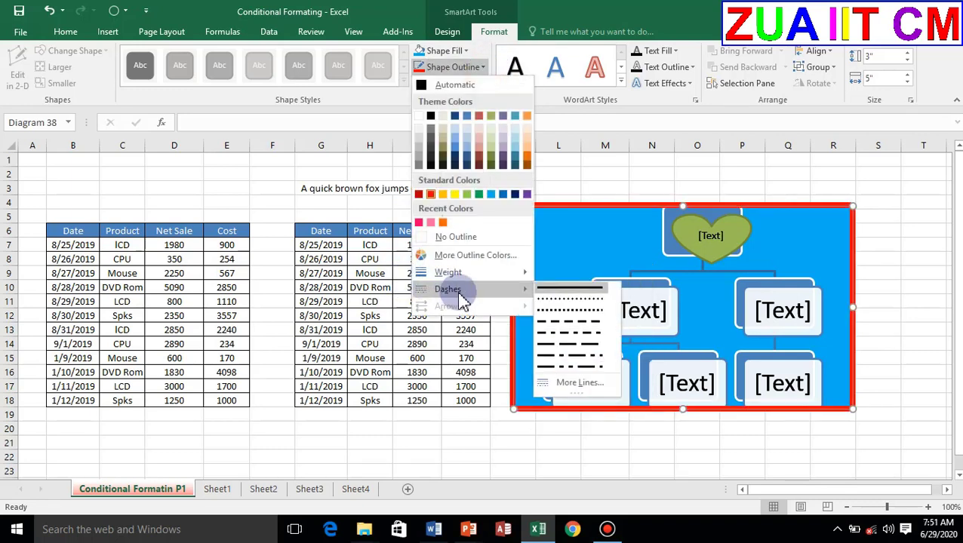
click(564, 327)
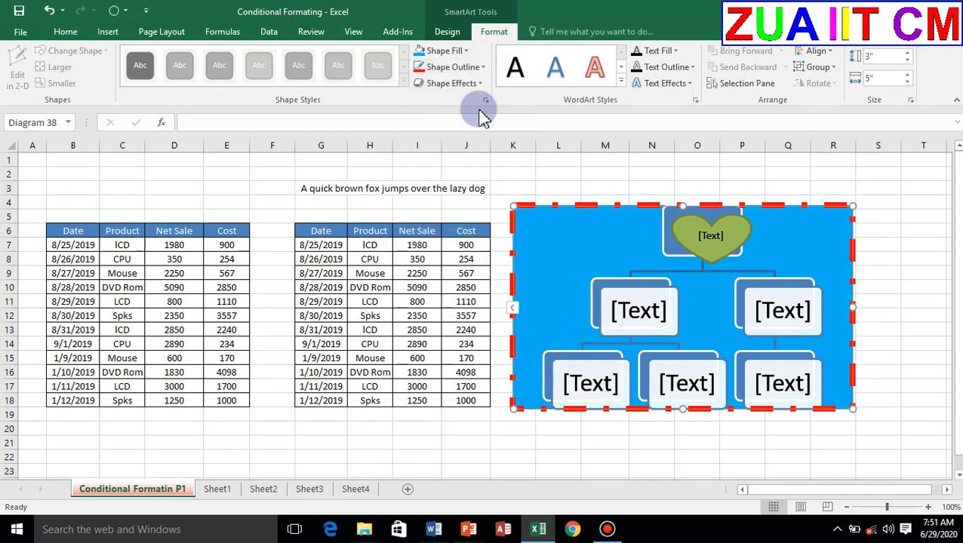
click(482, 67)
click(461, 240)
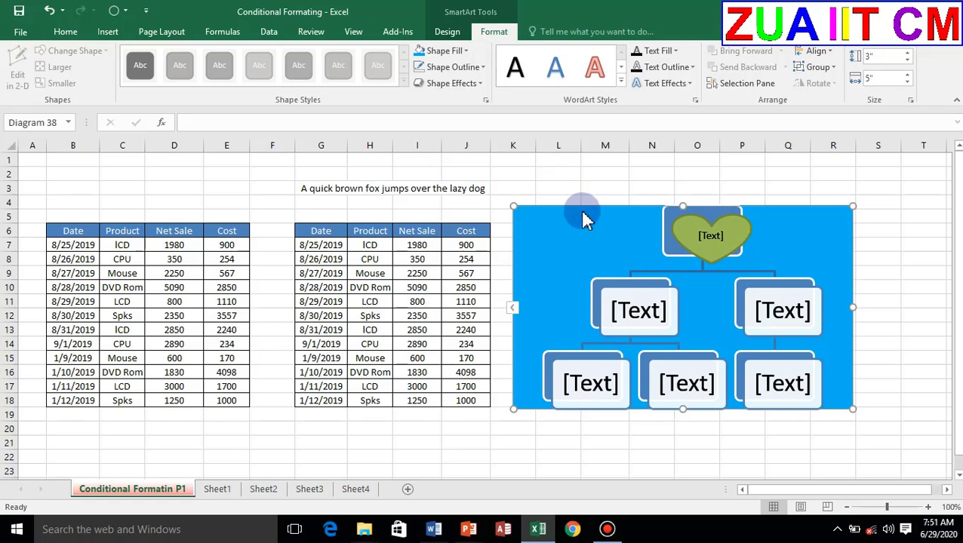
Drag the diagram right over columns M–S and preview Shape Effects without applying any.
drag(583, 211, 669, 215)
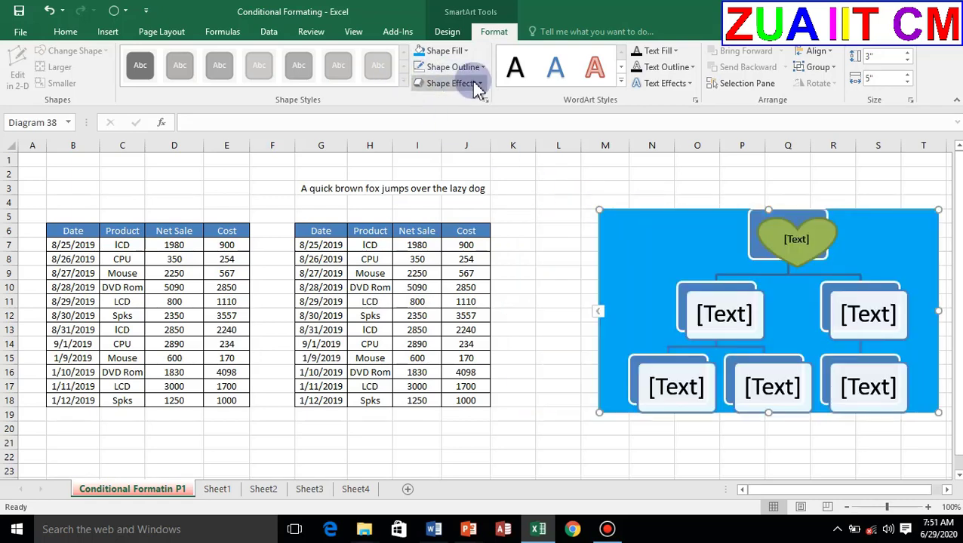
click(479, 84)
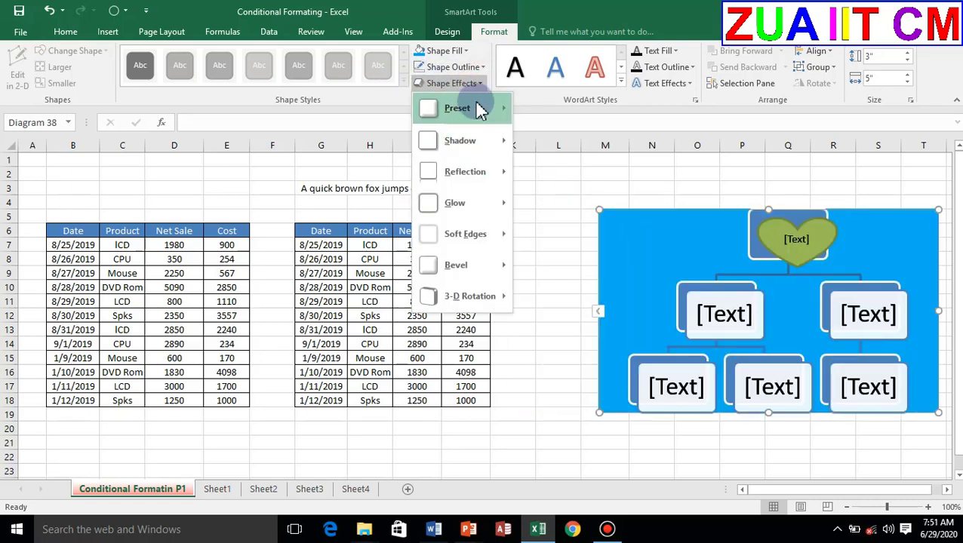
mouse_move(502, 142)
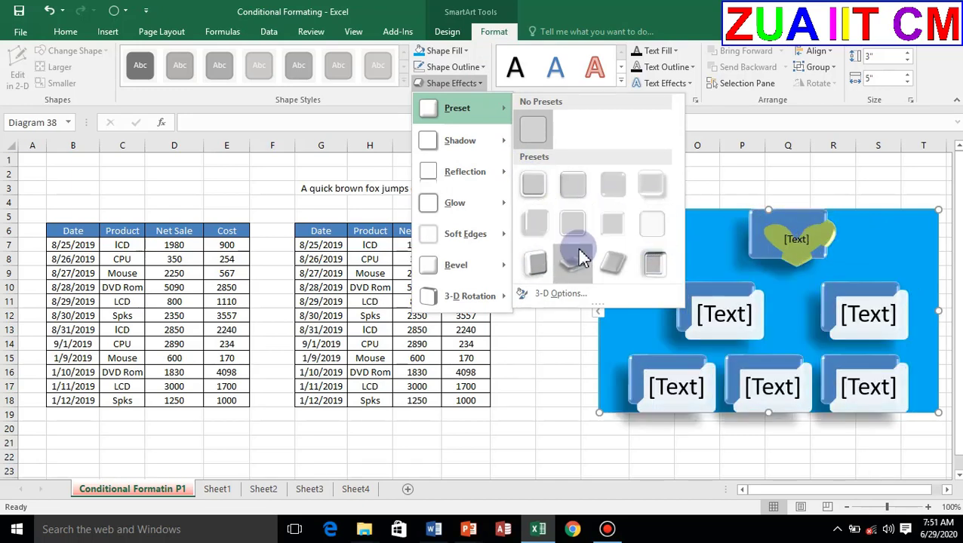
mouse_move(462, 149)
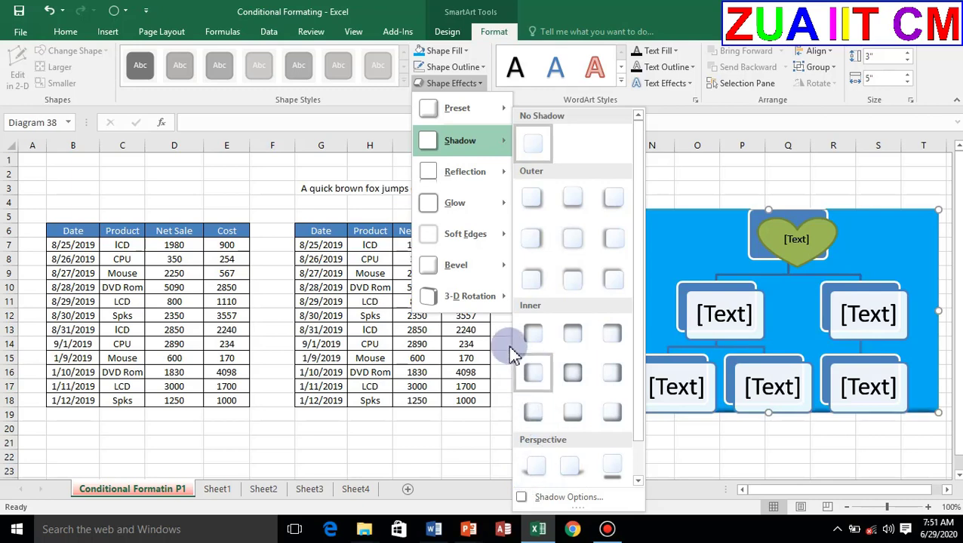
mouse_move(448, 173)
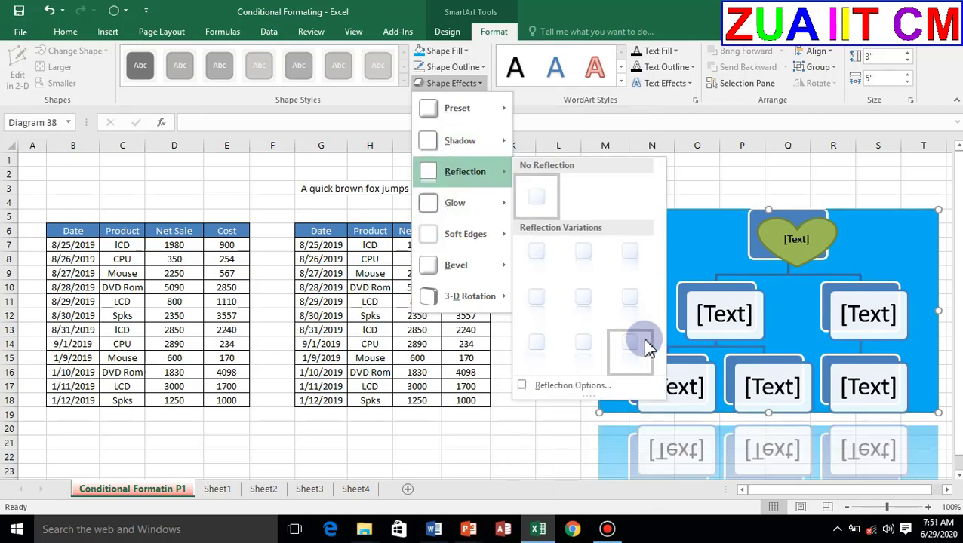
mouse_move(456, 203)
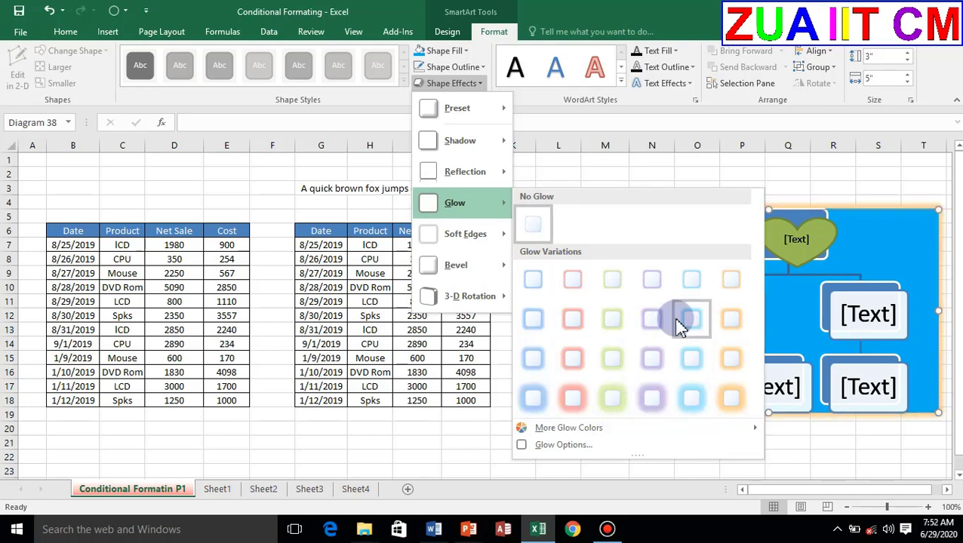
mouse_move(494, 236)
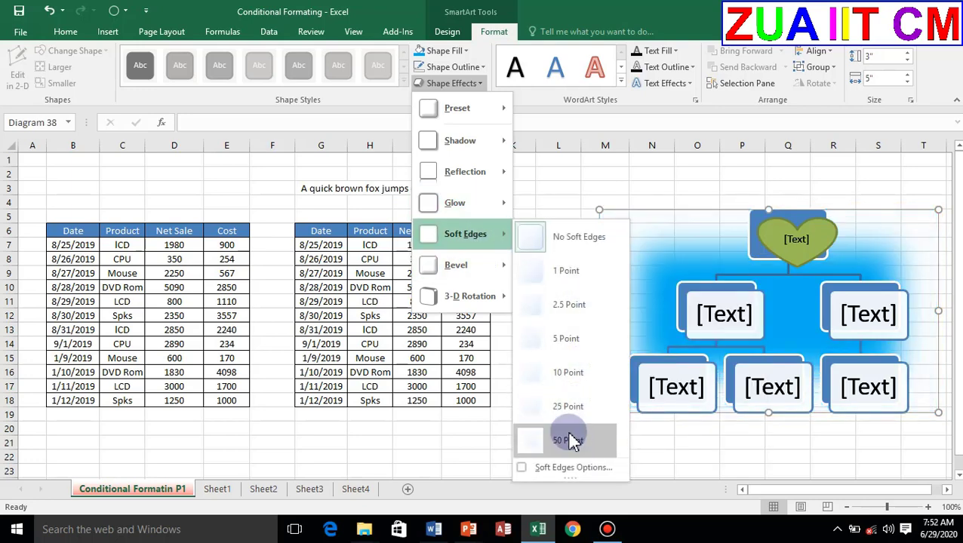
mouse_move(504, 284)
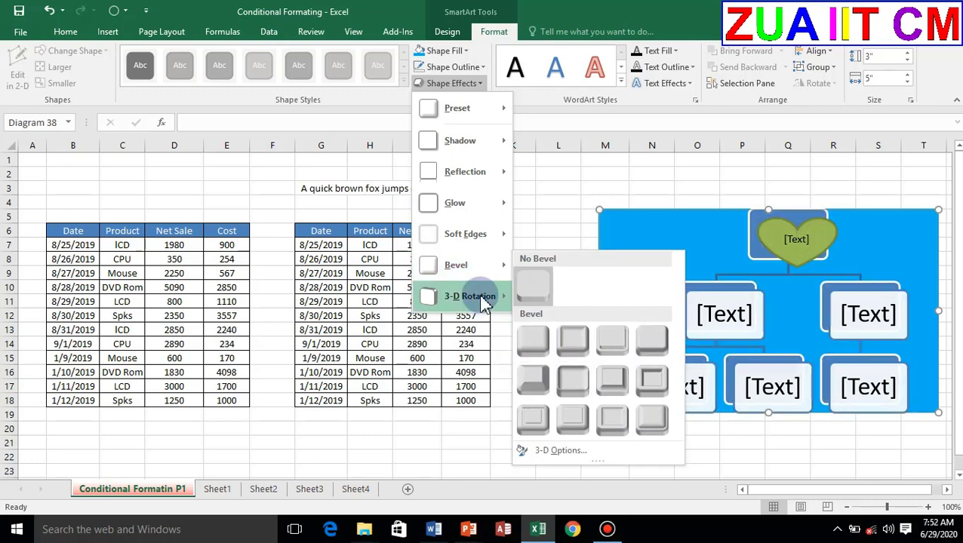
click(377, 129)
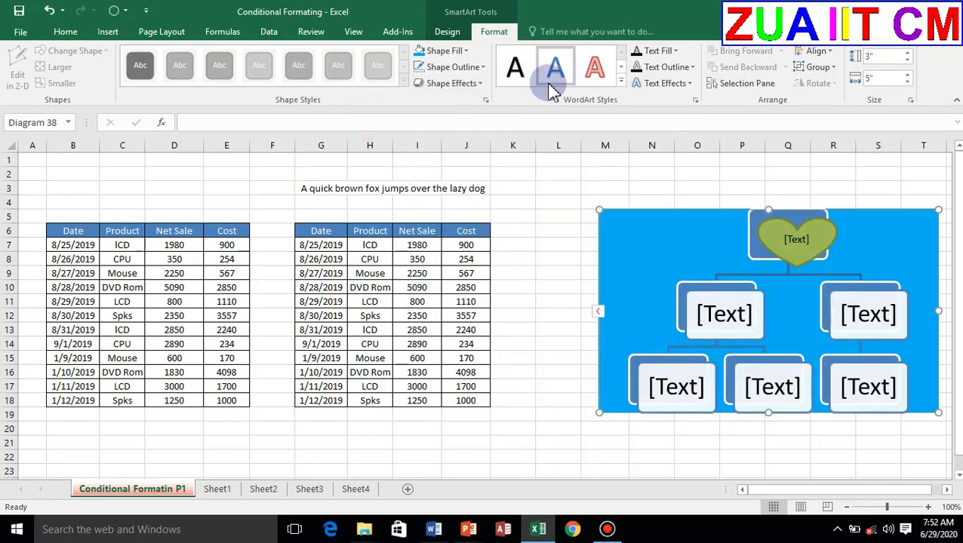
click(620, 83)
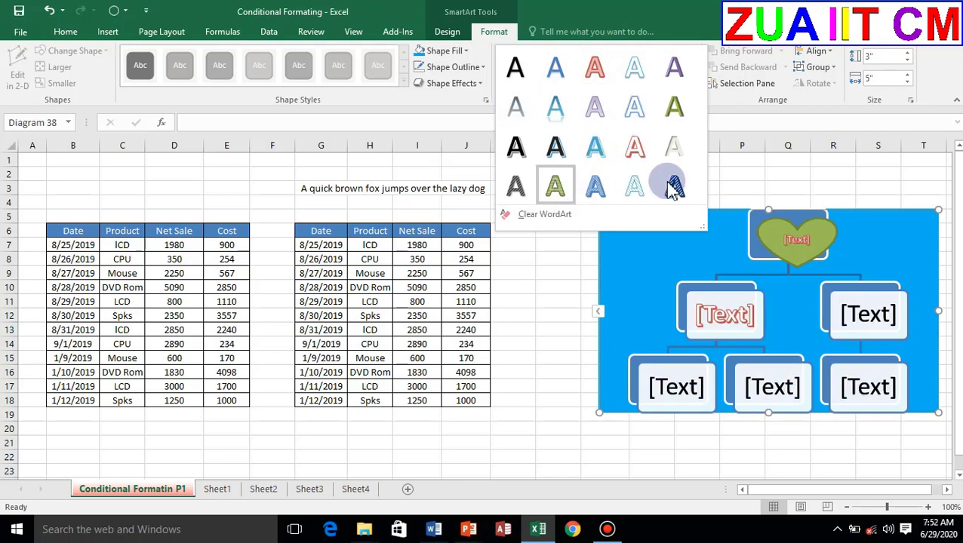
click(730, 181)
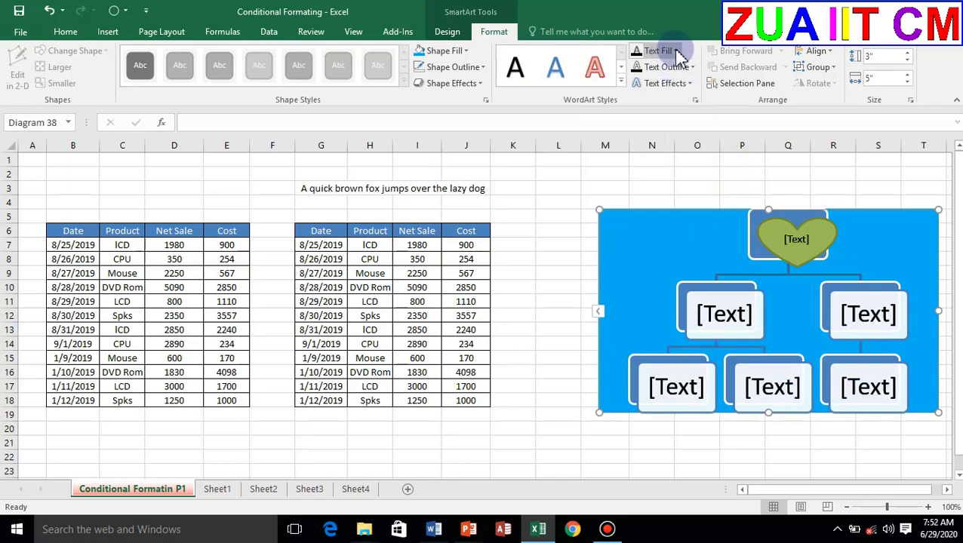
click(678, 53)
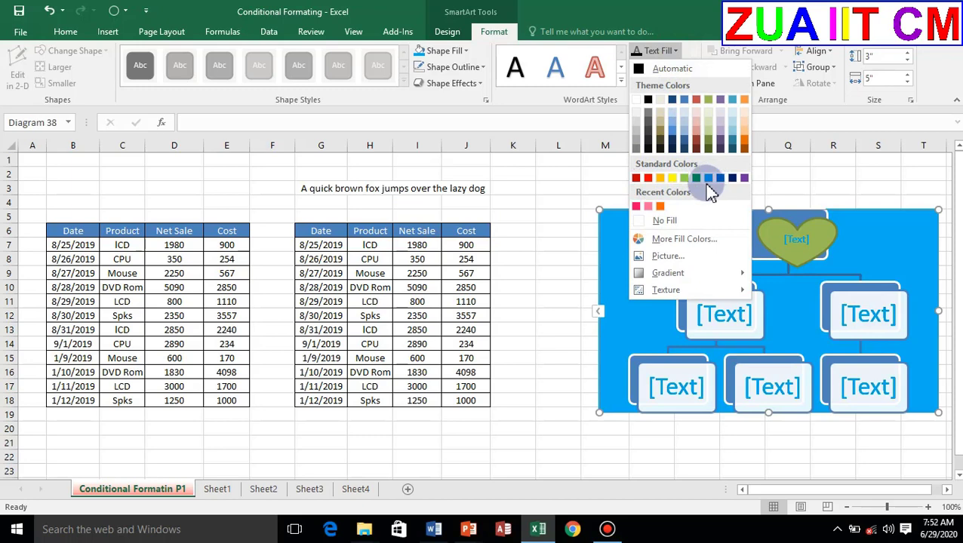
click(647, 178)
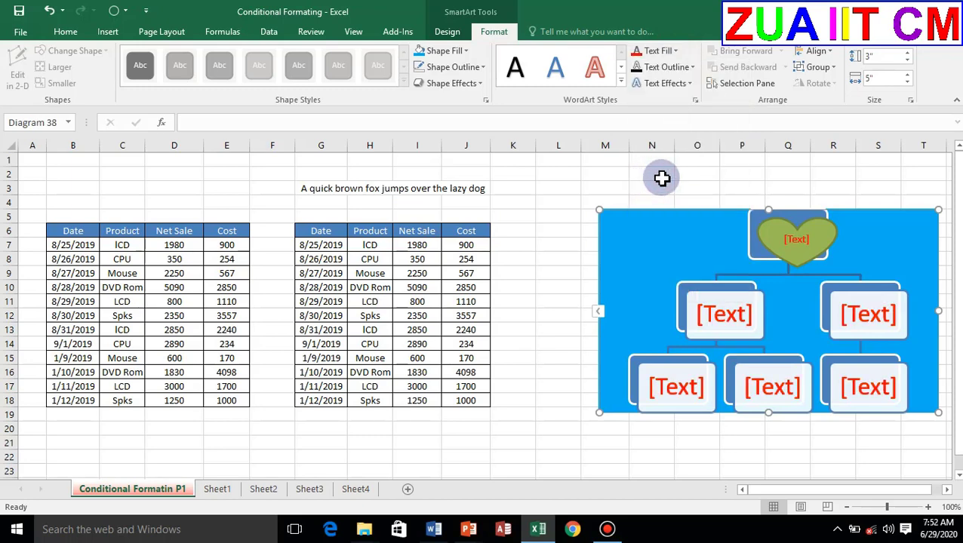
click(676, 53)
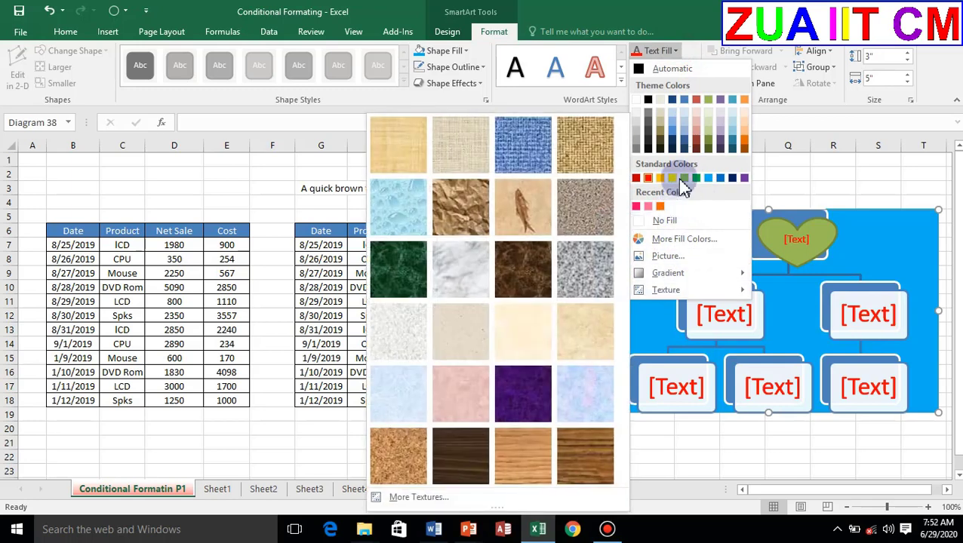
click(785, 172)
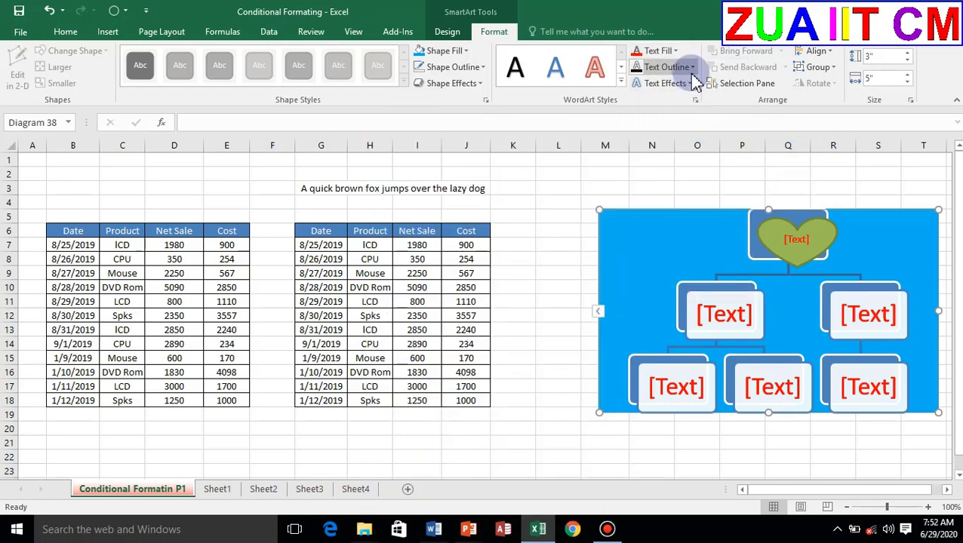
click(691, 67)
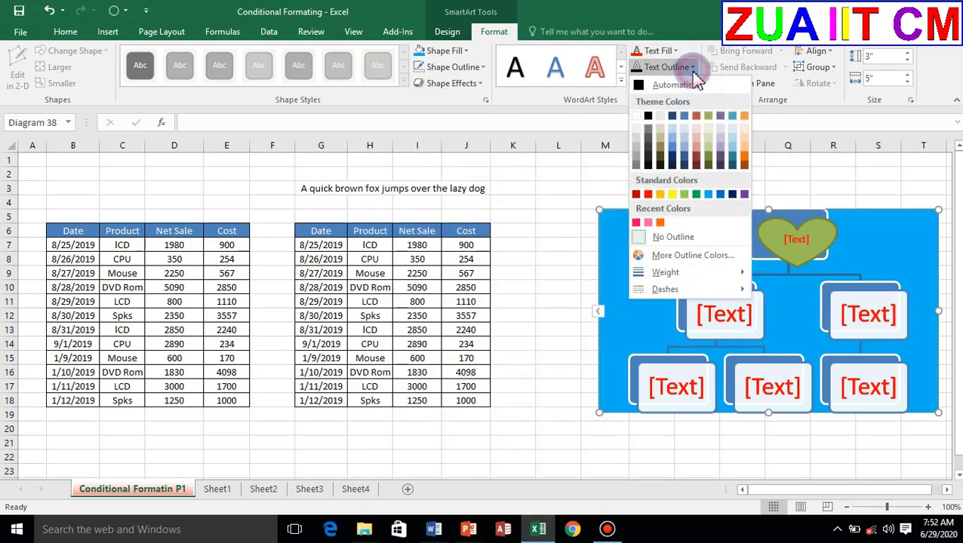
click(704, 195)
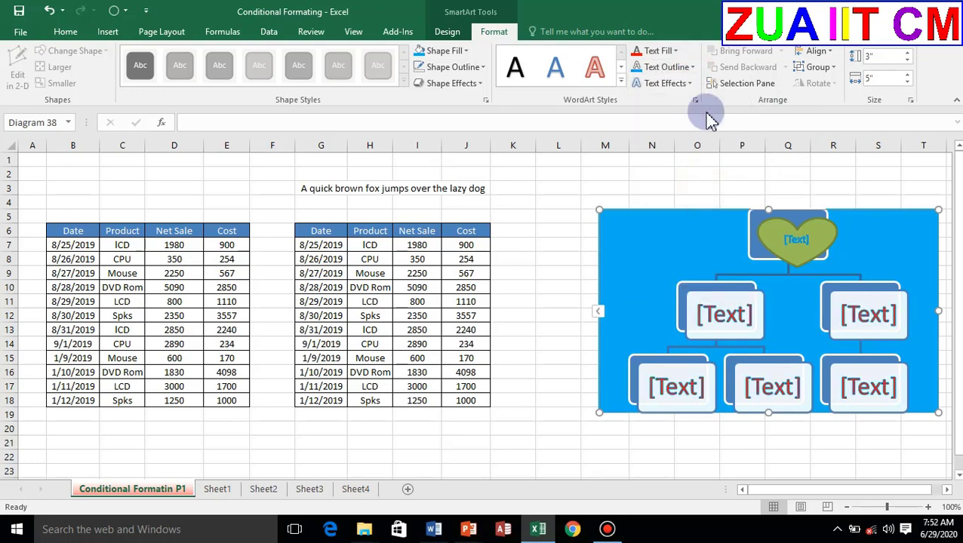
click(694, 70)
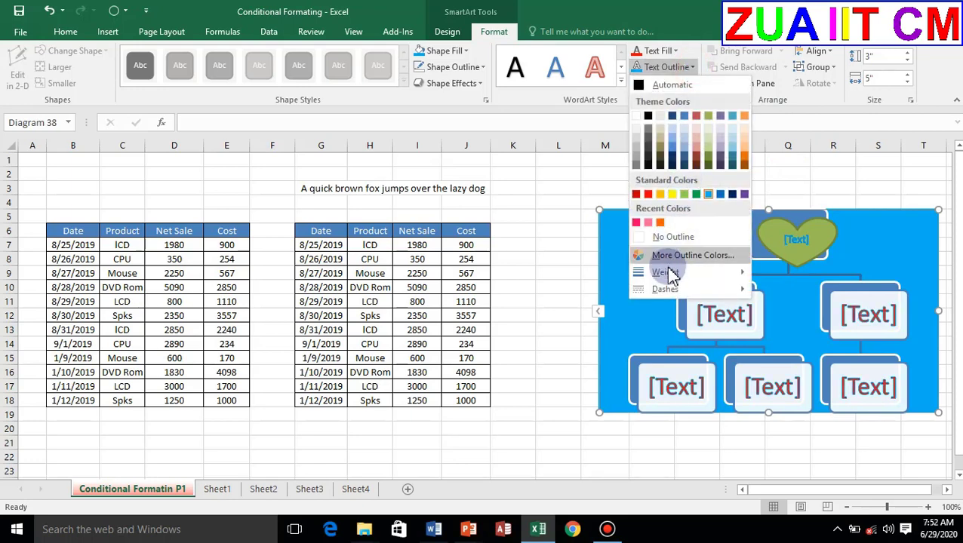
click(790, 184)
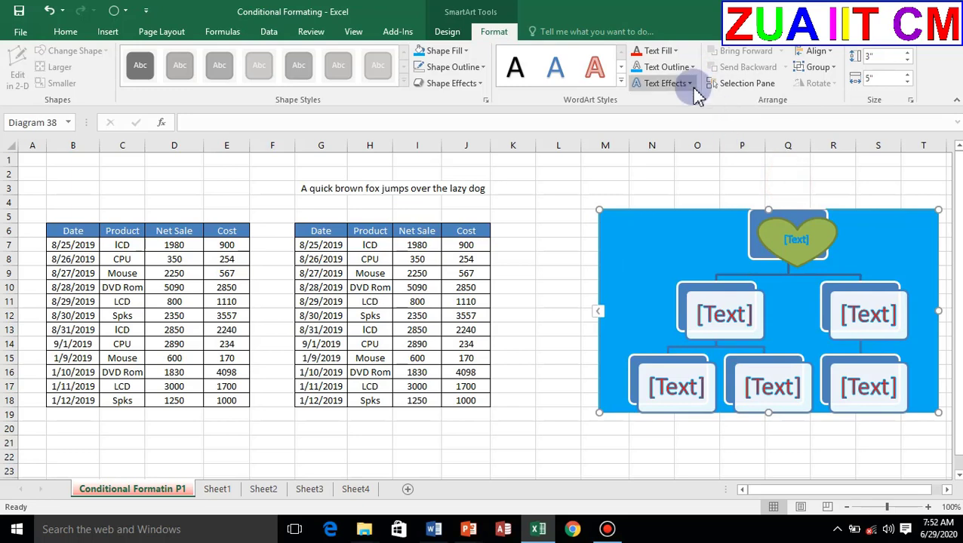
click(691, 85)
click(870, 167)
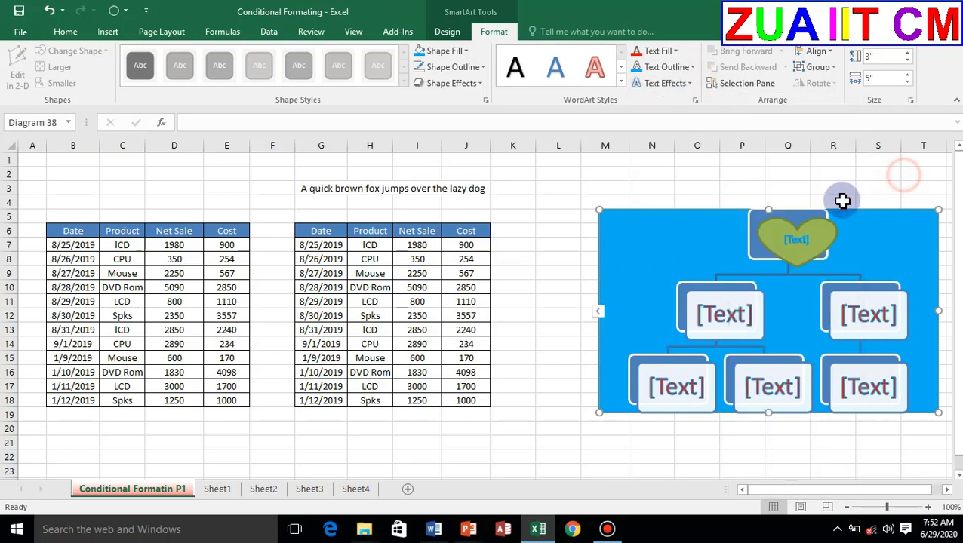
Select the whole SmartArt diagram and drag it left over the sales tables.
mouse_move(816, 217)
mouse_down()
mouse_move(776, 220)
mouse_move(822, 230)
mouse_move(817, 220)
mouse_up()
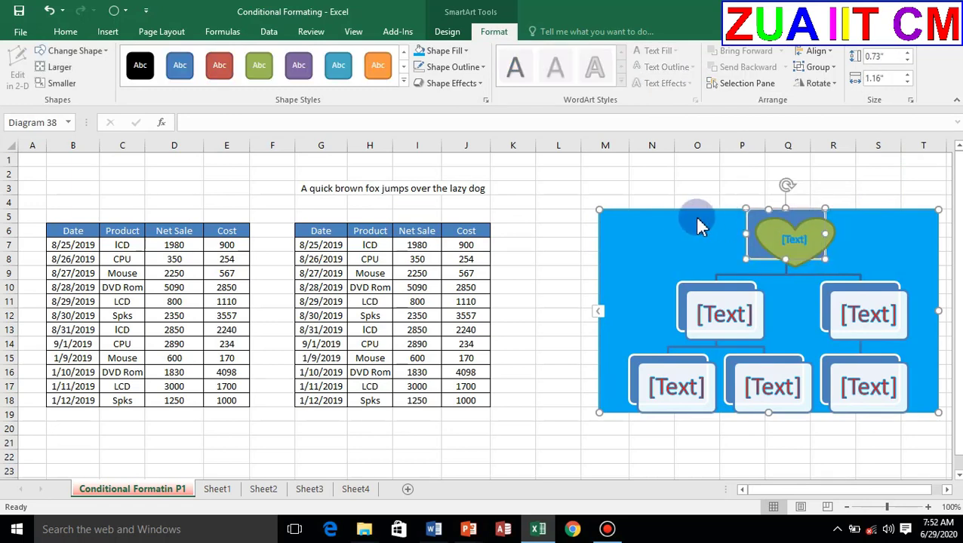
click(601, 229)
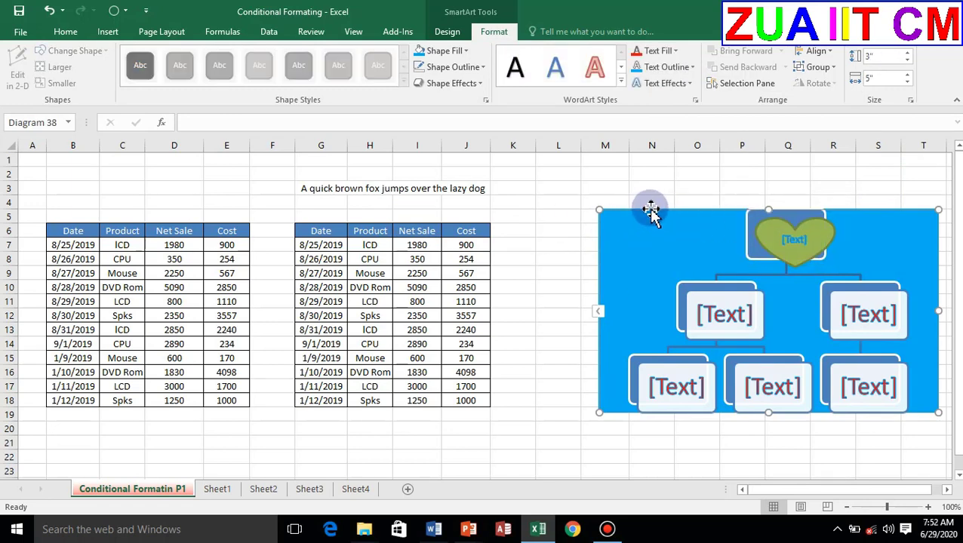
drag(650, 213, 264, 222)
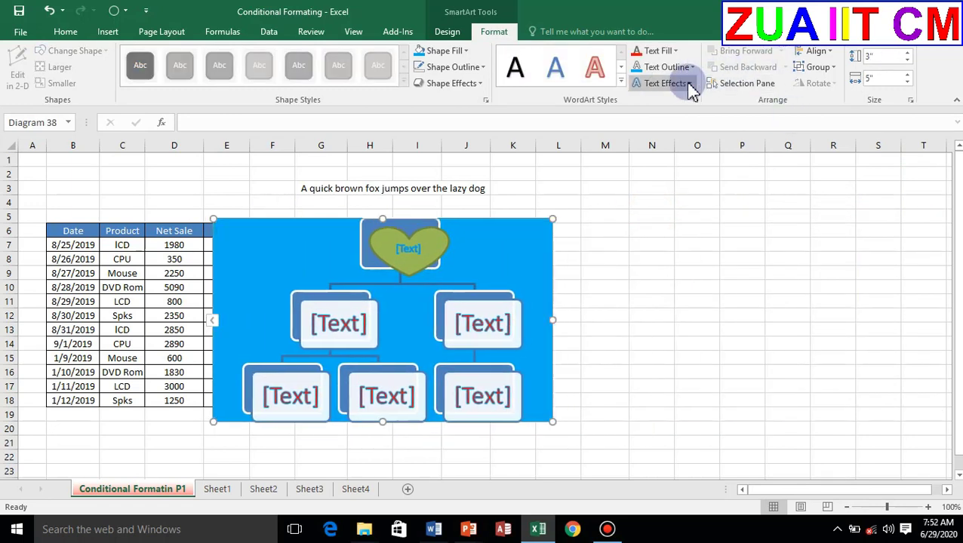
Preview the Text Effects options and dismiss them without applying any.
click(688, 84)
mouse_move(684, 108)
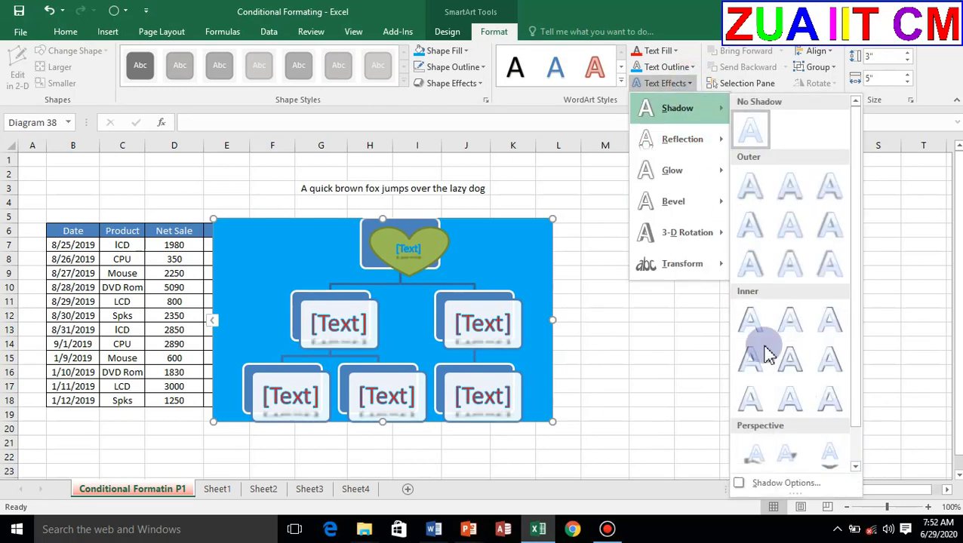
mouse_move(653, 138)
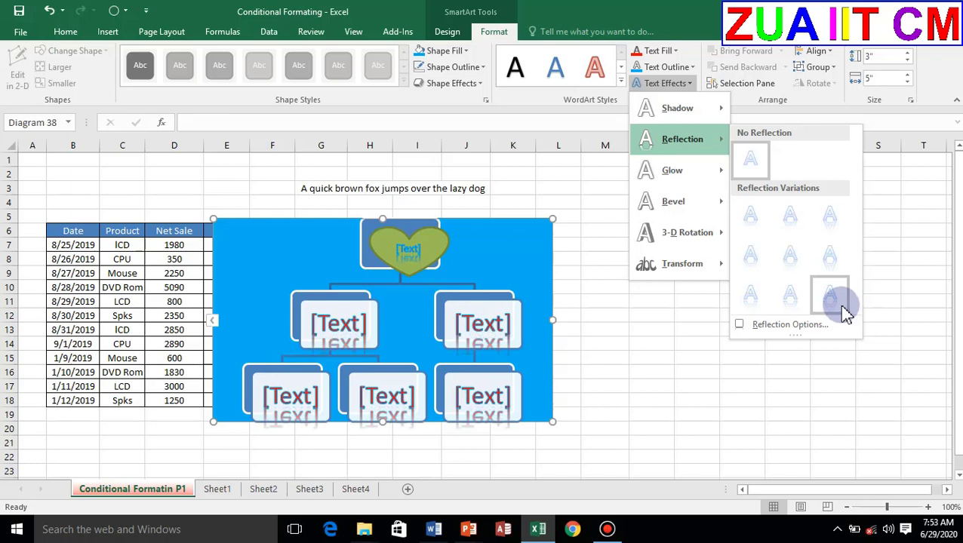
mouse_move(684, 169)
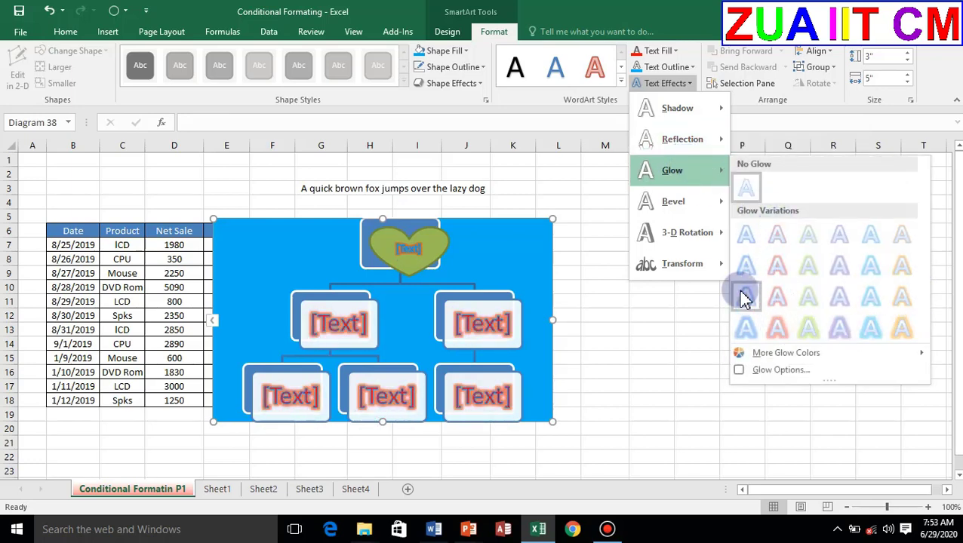
mouse_move(688, 202)
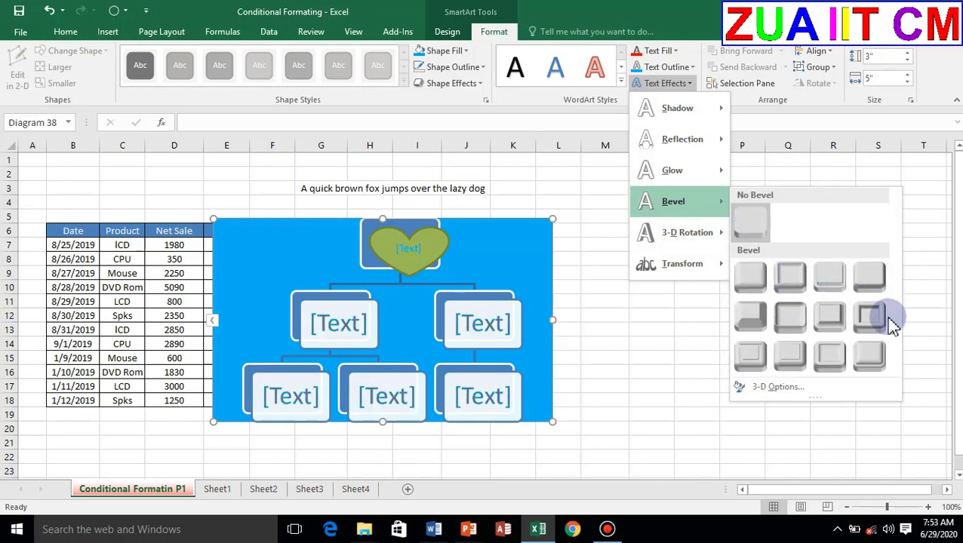
mouse_move(717, 234)
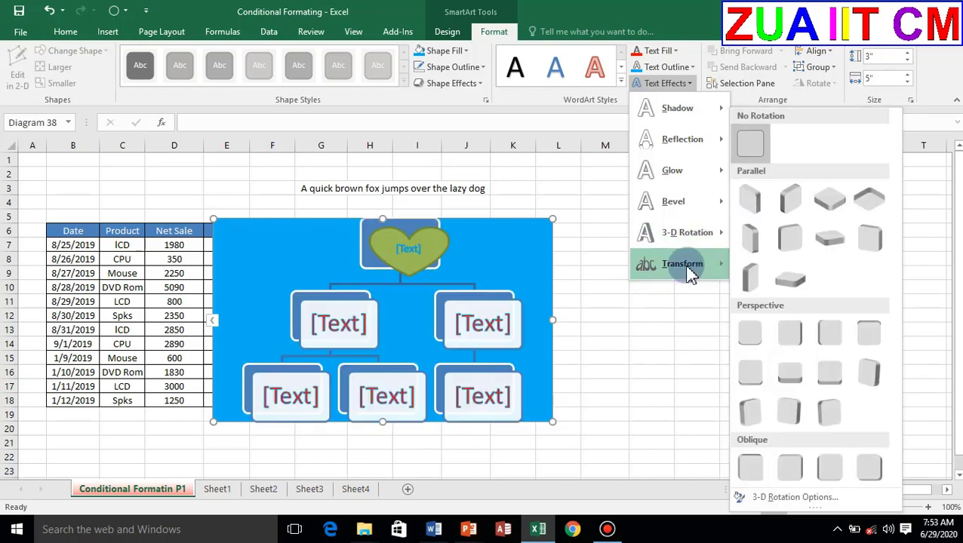
mouse_move(716, 263)
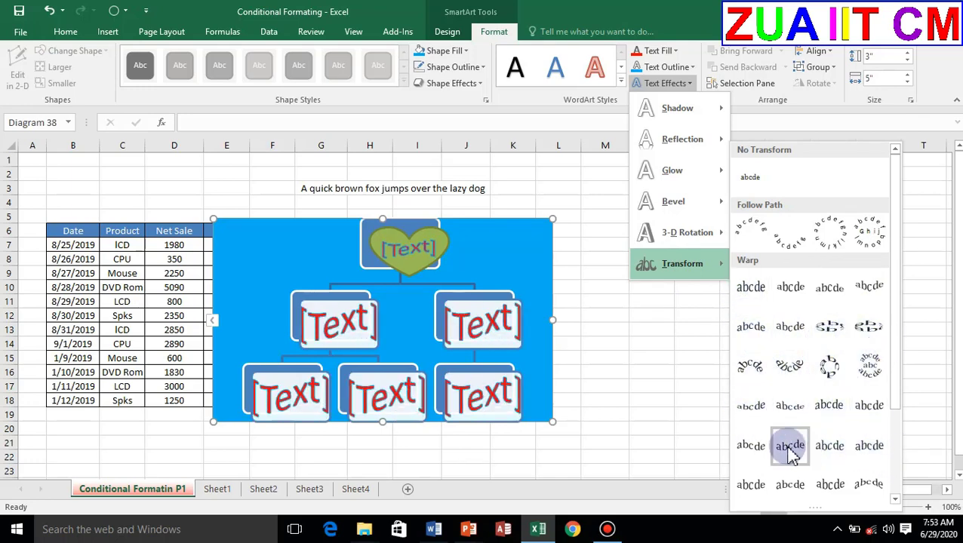
click(672, 384)
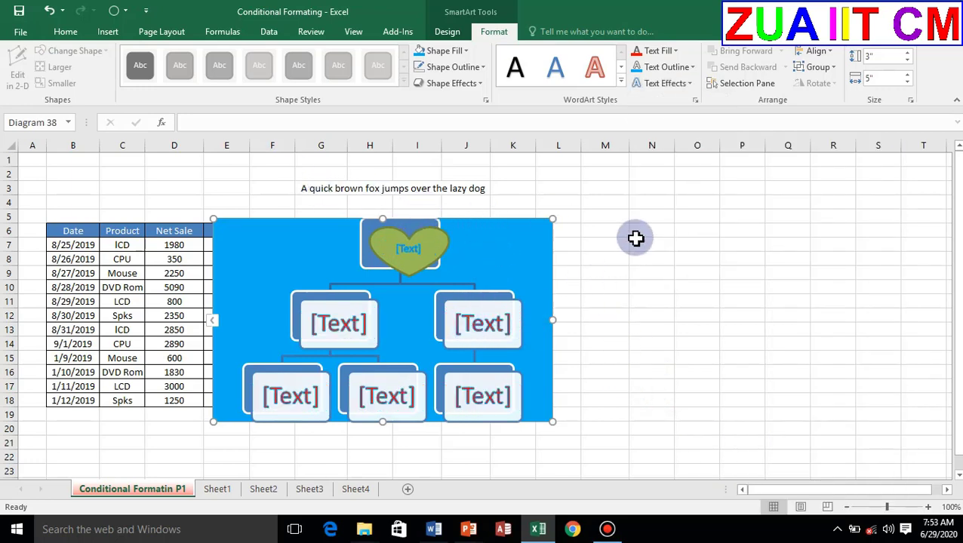
Paste a copy of the diagram at O5, move it onto the original and enlarge it.
click(679, 218)
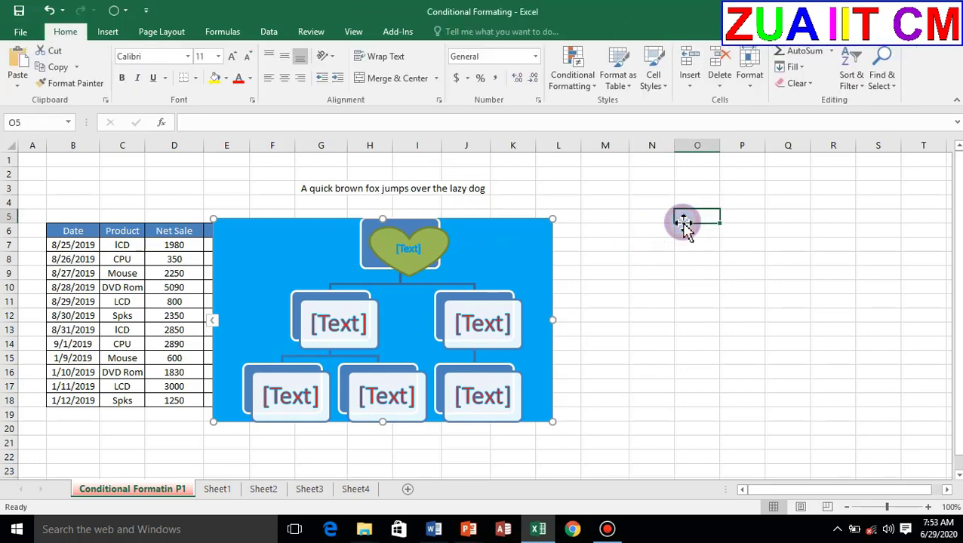
key(ctrl+v)
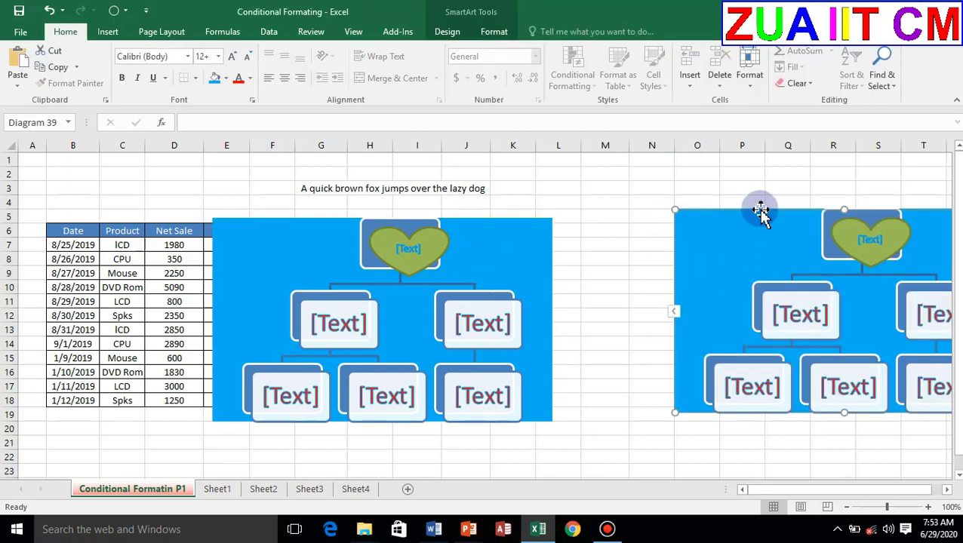
drag(760, 214, 415, 218)
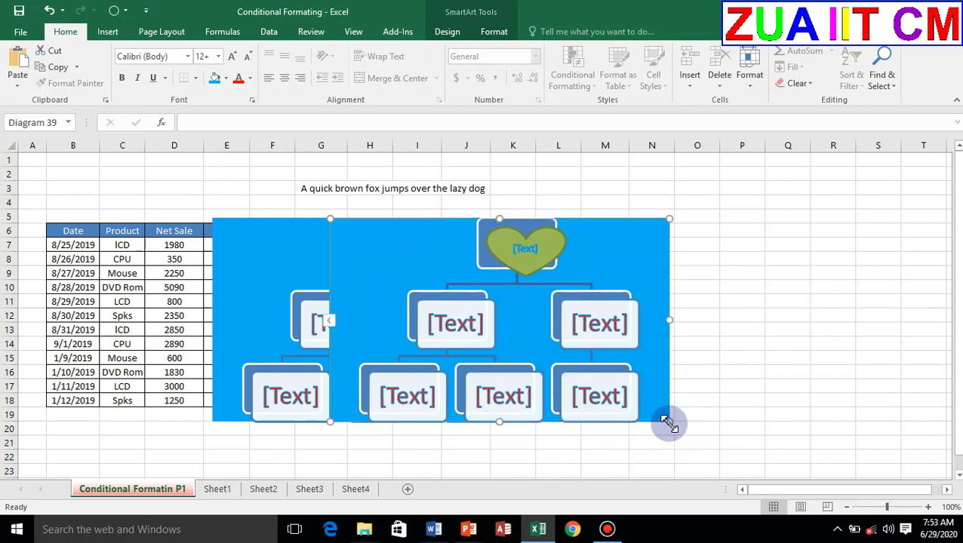
drag(669, 422, 684, 450)
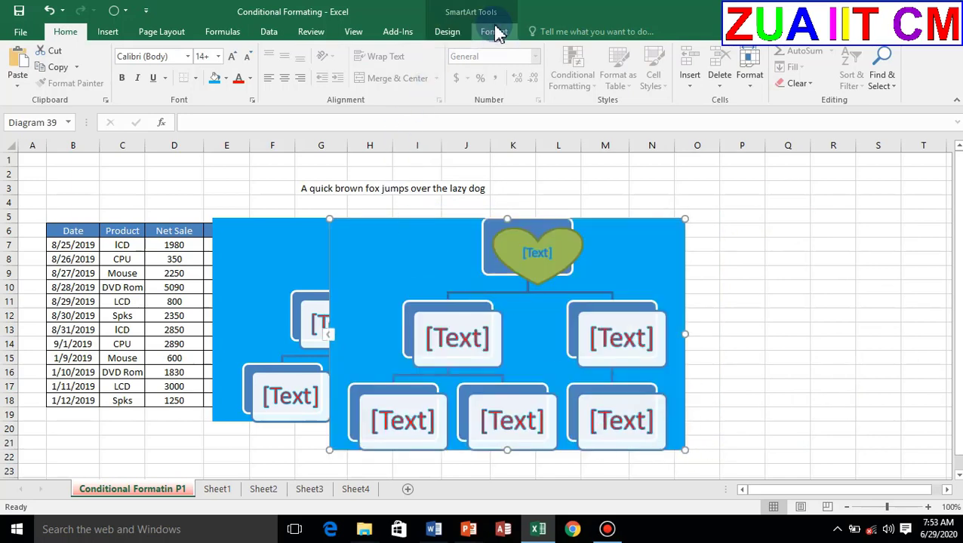
Fill the copy's background red, test Send Backward and Bring Forward, and open the Selection Pane.
click(495, 32)
click(468, 50)
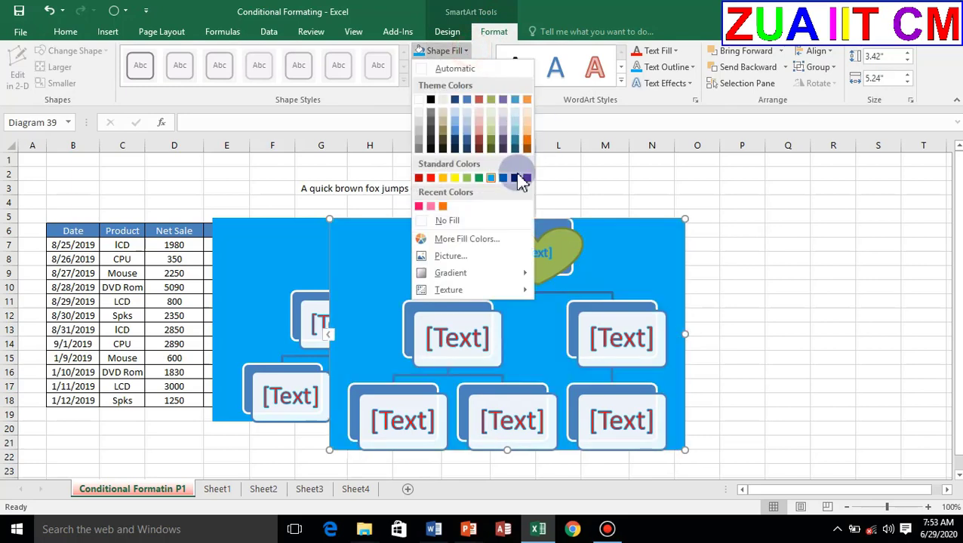
click(431, 178)
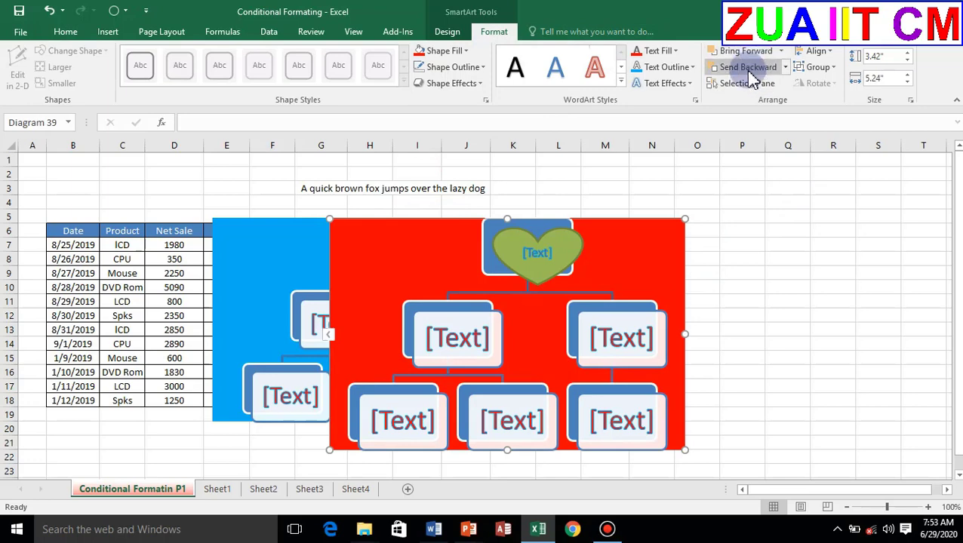
click(745, 68)
click(754, 55)
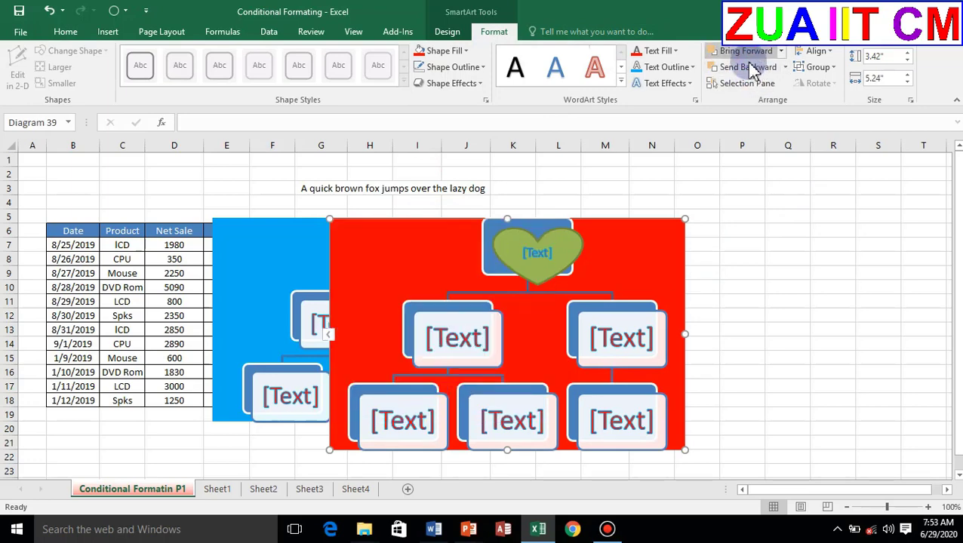
click(764, 84)
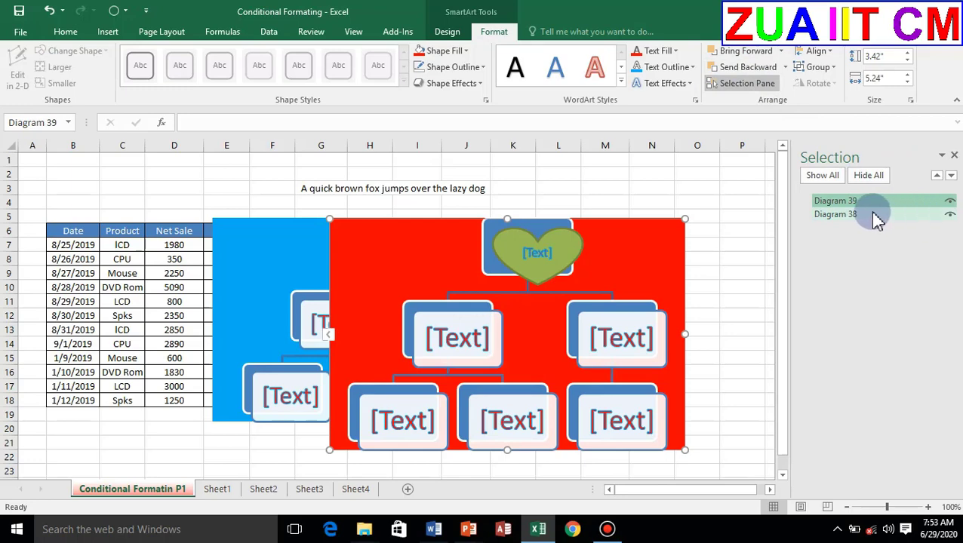
Hide and re-show Diagram 38 and Diagram 39, then close the Selection Pane.
click(949, 215)
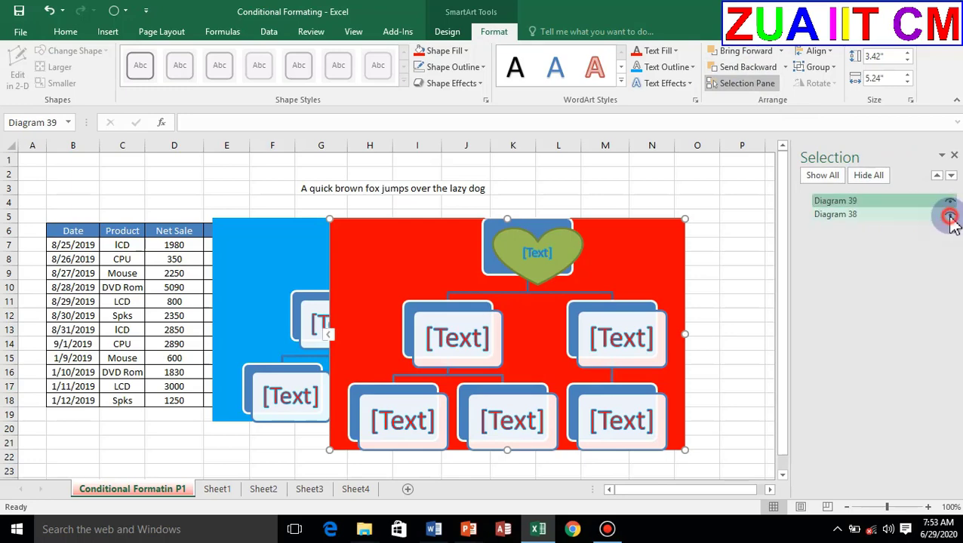
click(949, 202)
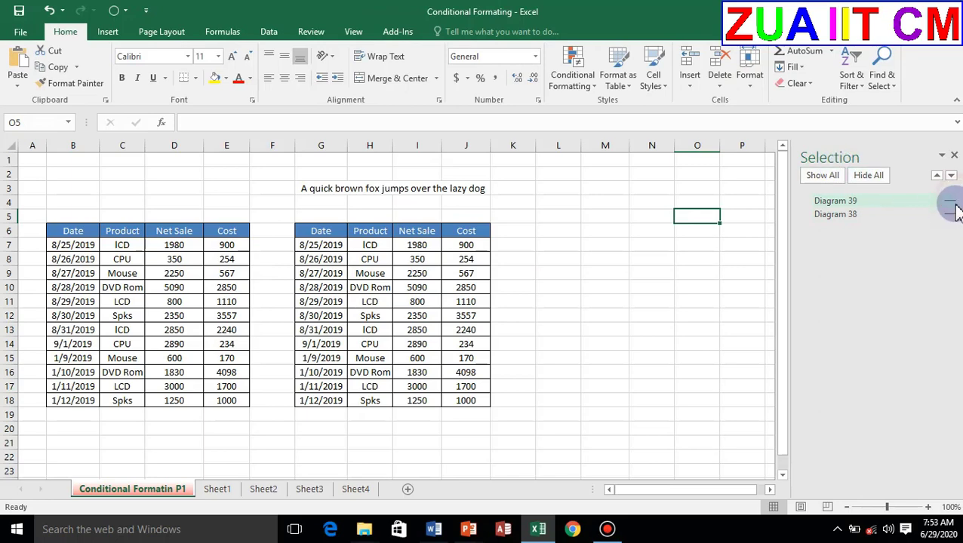
click(950, 203)
click(949, 215)
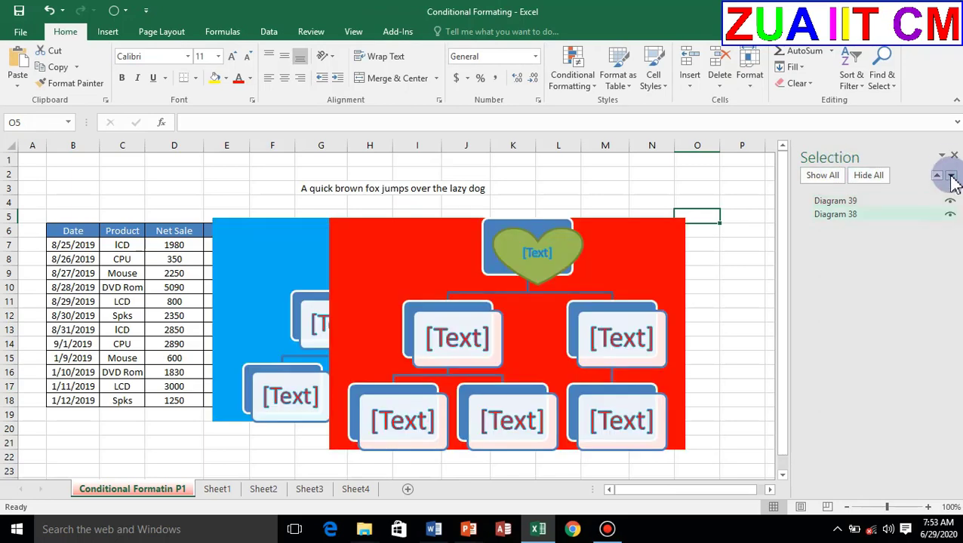
click(954, 154)
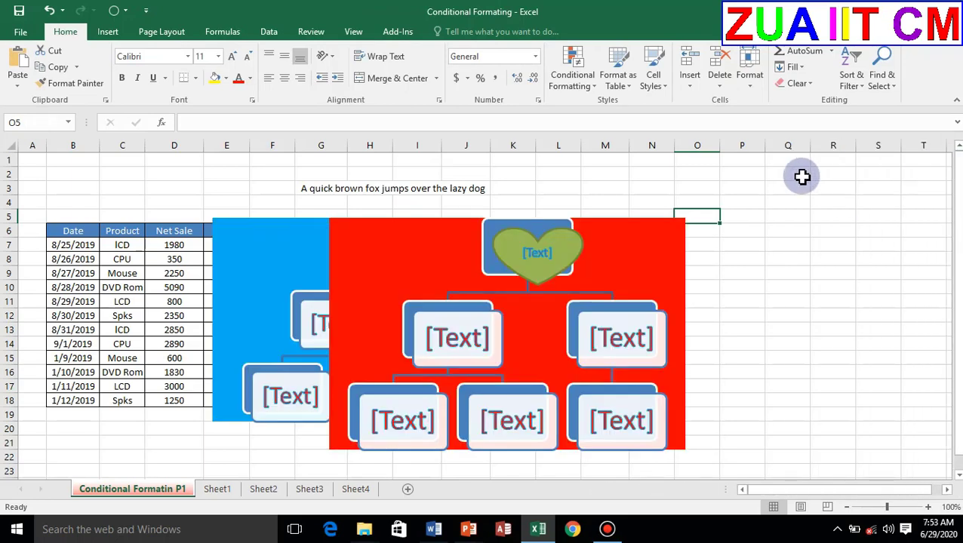
Select the red and blue diagrams together and group them into one object.
click(471, 219)
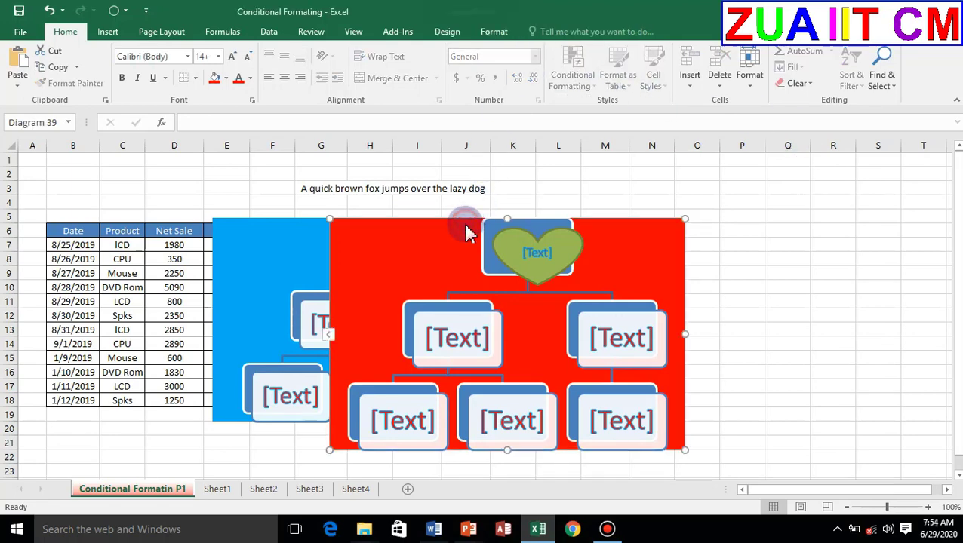
click(492, 32)
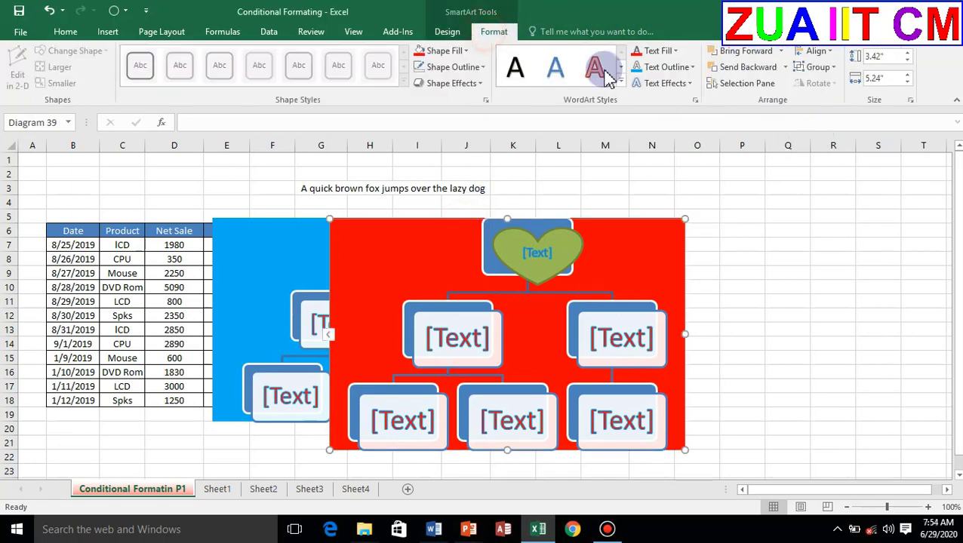
click(838, 53)
click(748, 184)
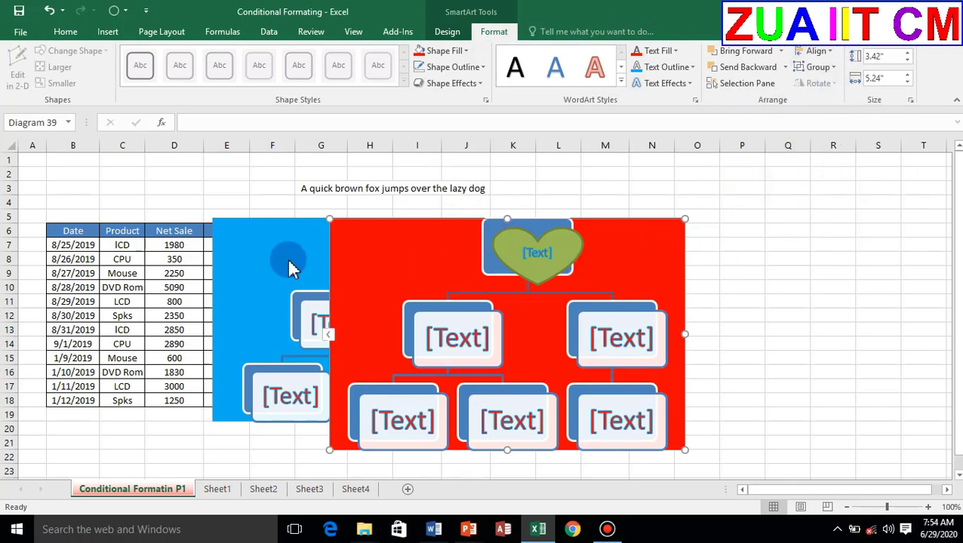
click(255, 252)
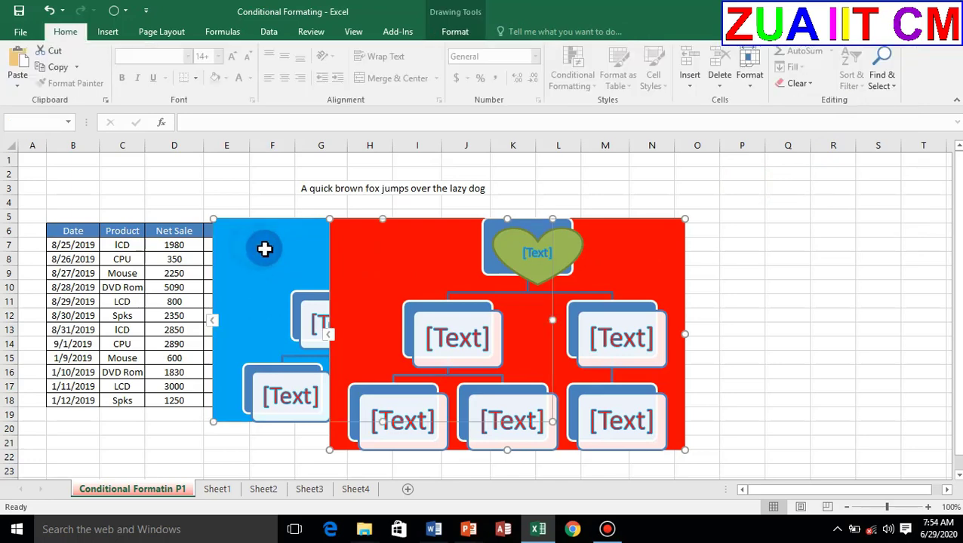
click(455, 33)
click(726, 68)
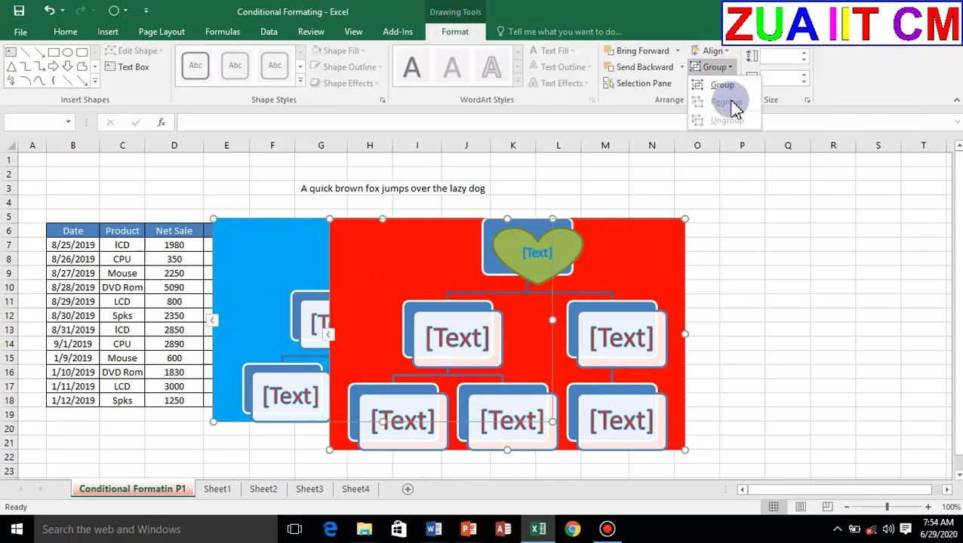
click(726, 85)
Nudge the red diagram within the group, then move the group right to uncover the Cost column.
click(479, 278)
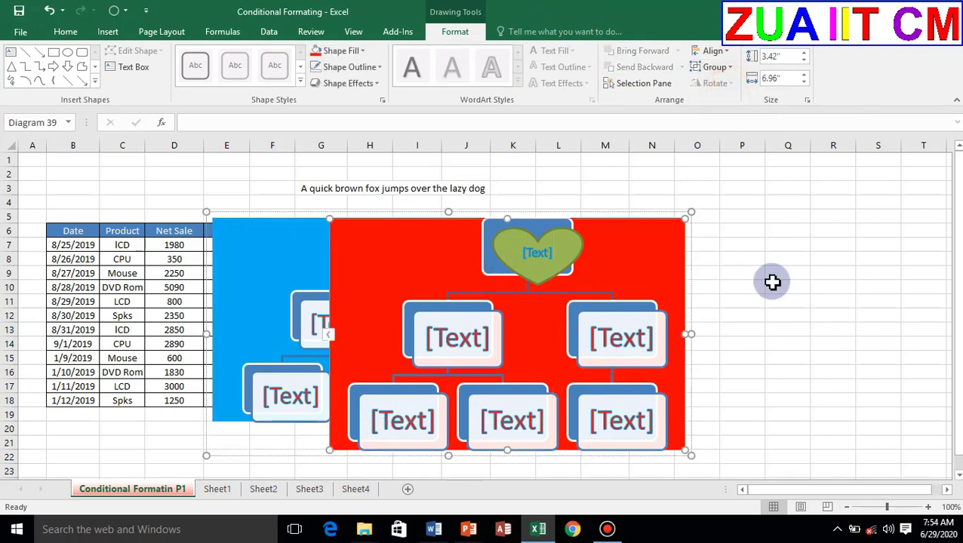
click(527, 225)
drag(461, 224, 501, 219)
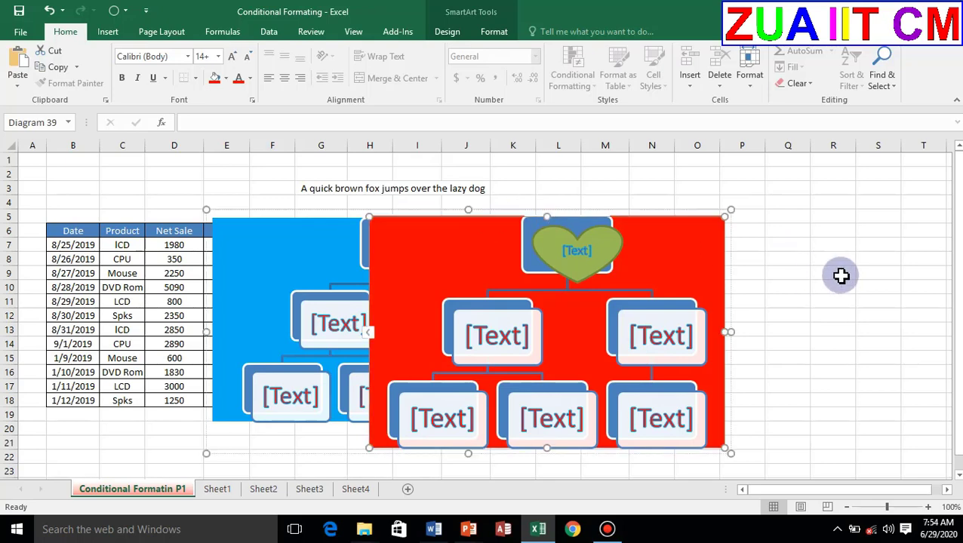
click(839, 273)
click(499, 262)
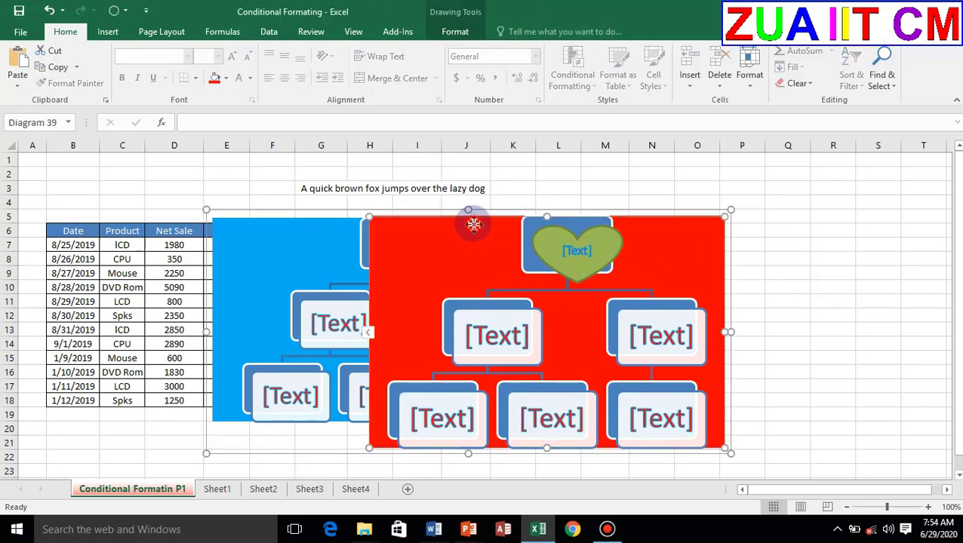
mouse_move(507, 211)
mouse_down()
mouse_move(646, 218)
mouse_move(546, 207)
mouse_move(560, 193)
mouse_up()
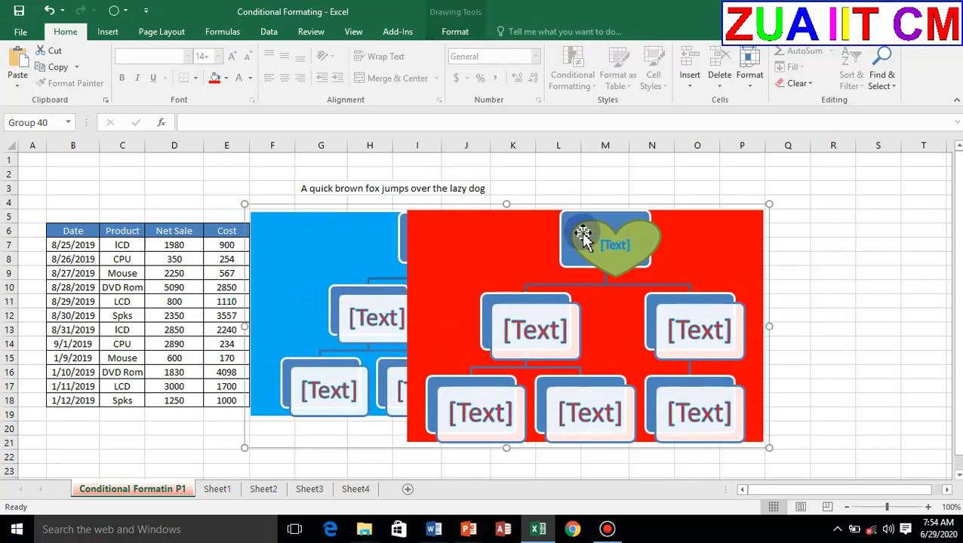
Ungroup the two SmartArt diagrams and drag the red one to the right, away from the blue.
click(456, 32)
click(730, 70)
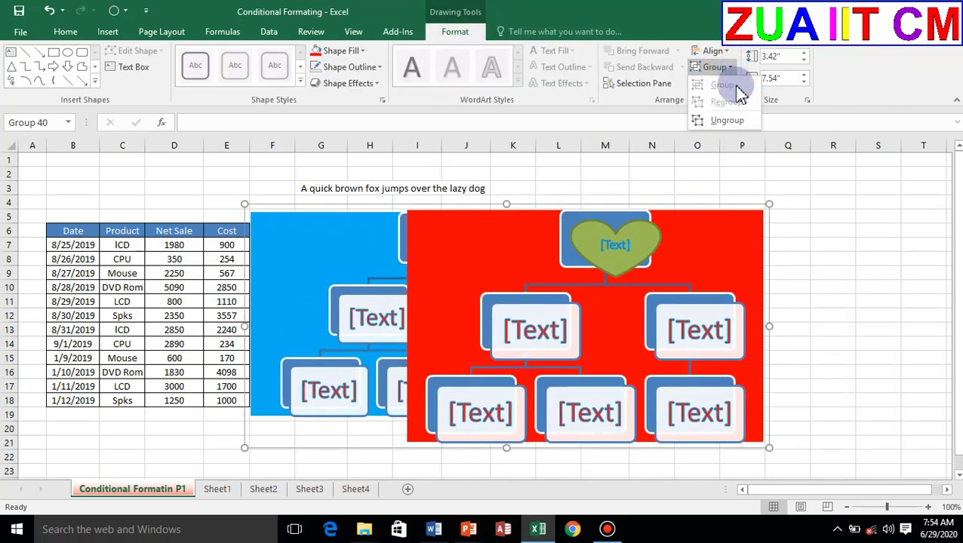
click(716, 121)
click(871, 260)
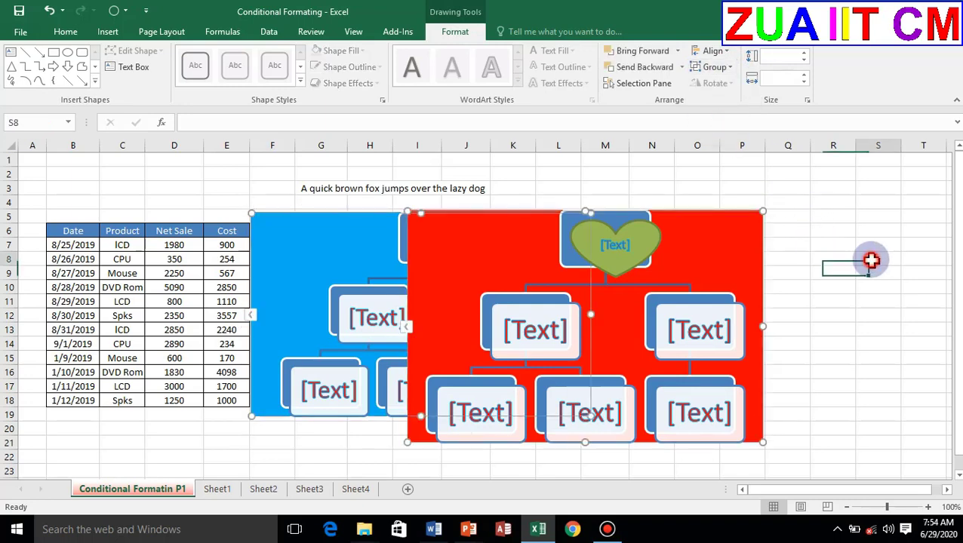
click(731, 235)
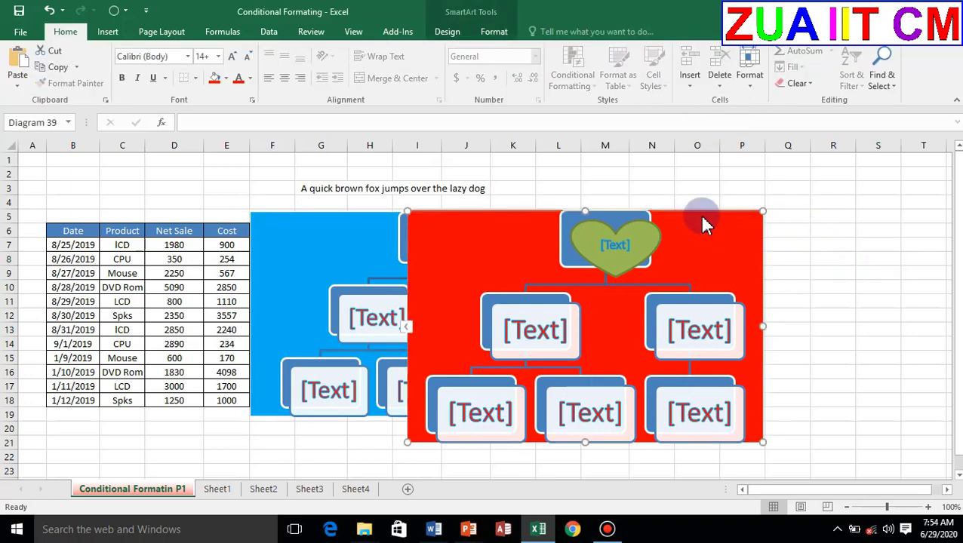
drag(708, 214, 831, 212)
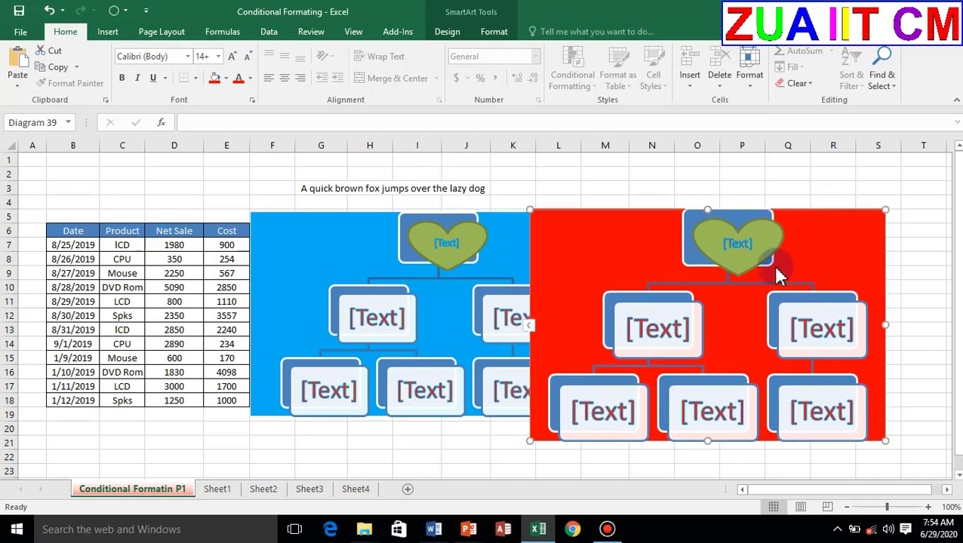
Size the red diagram to 3.5" high by 5.2" wide, then delete it.
click(492, 34)
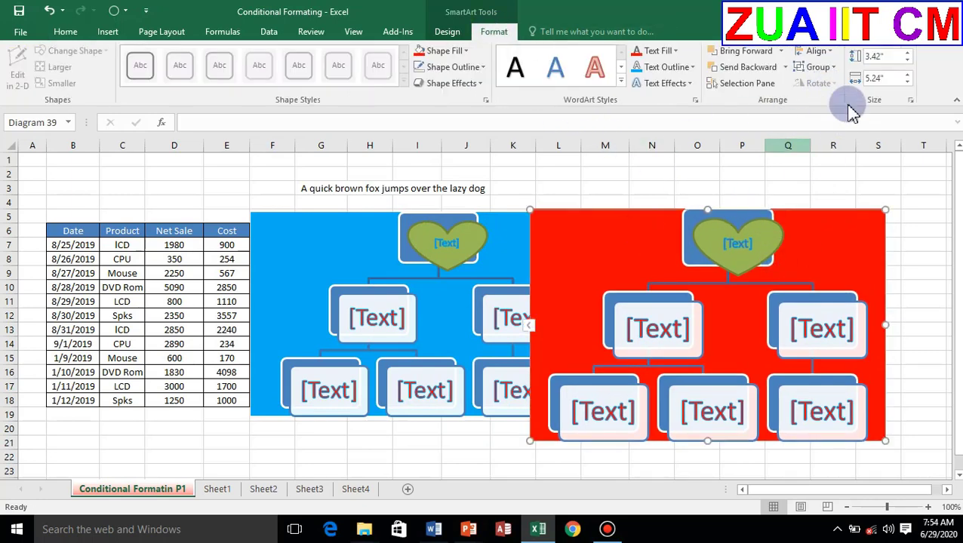
click(909, 54)
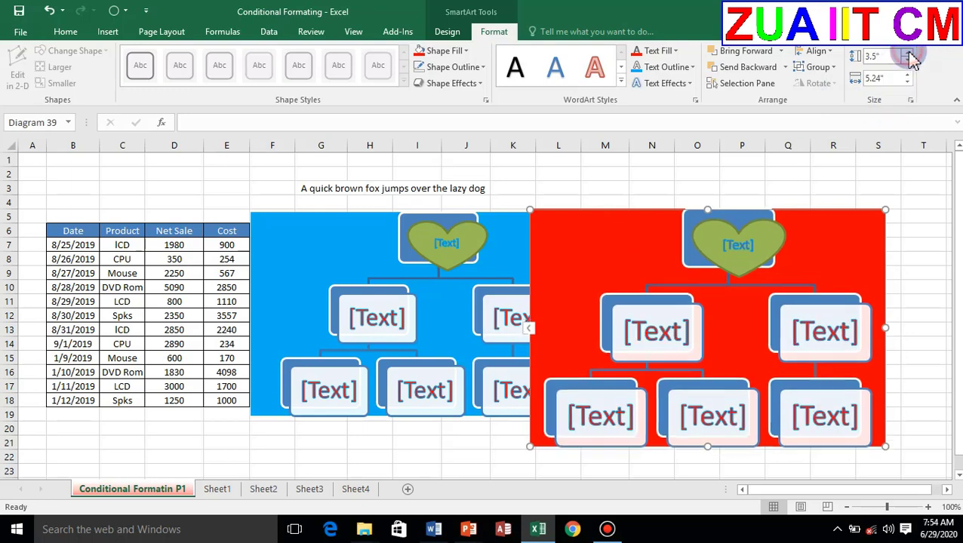
click(908, 81)
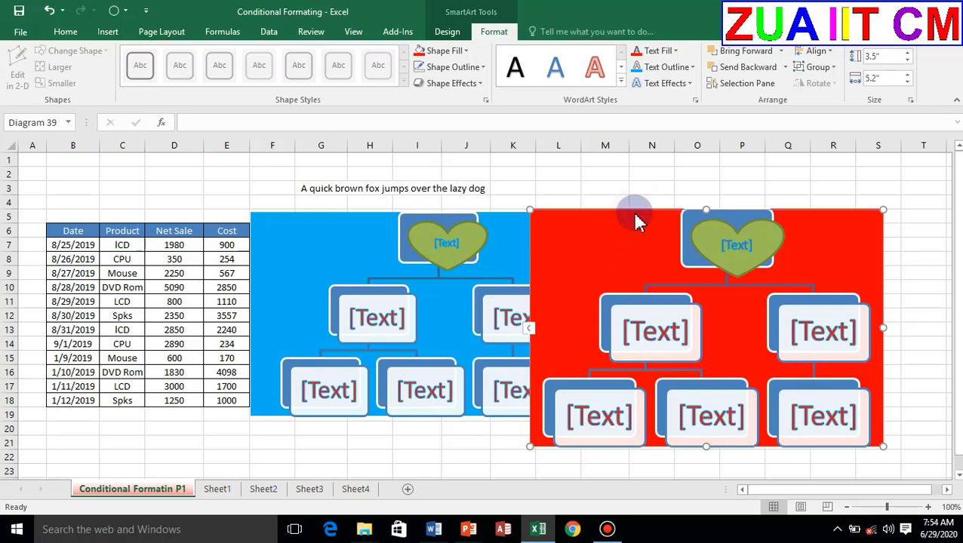
key(Delete)
Start a Screen Clipping from the Insert tab's Screenshot menu.
click(526, 224)
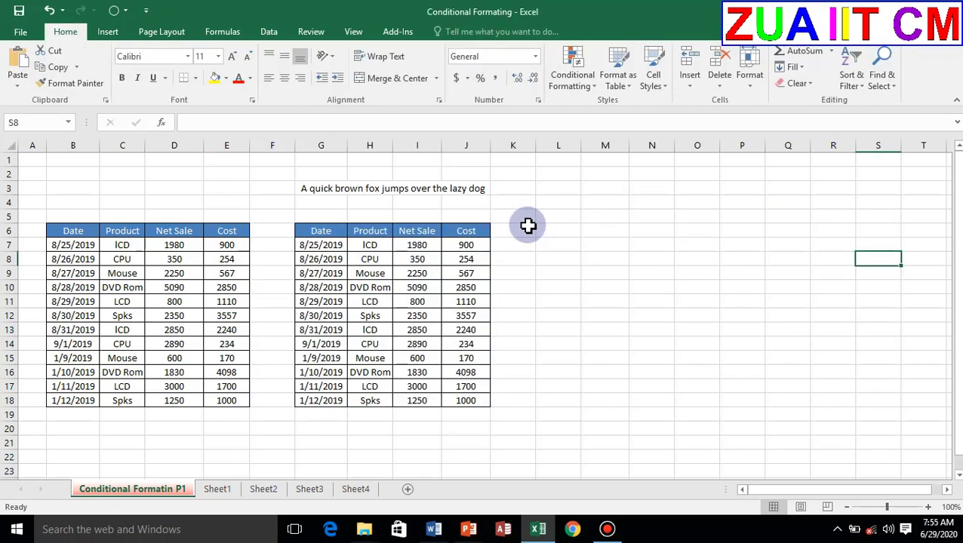
click(107, 34)
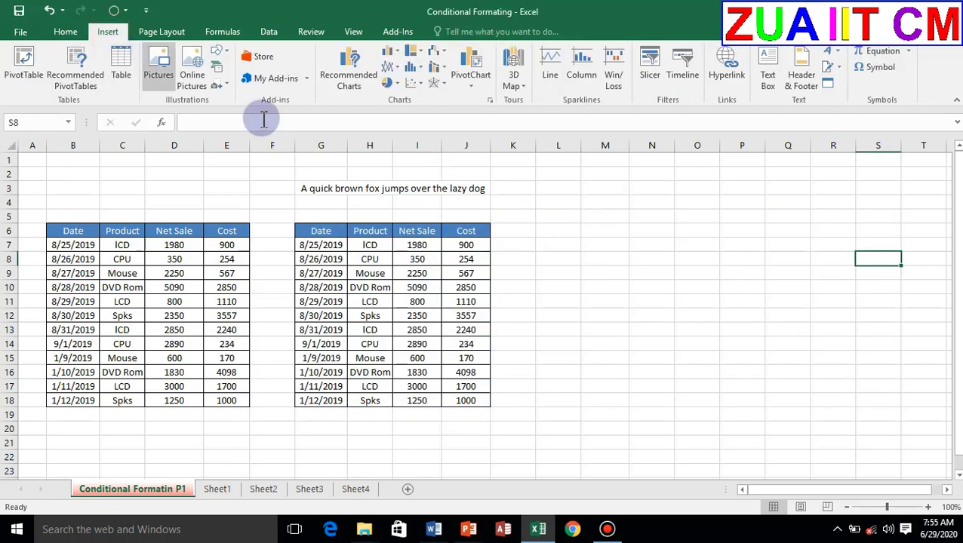
click(233, 89)
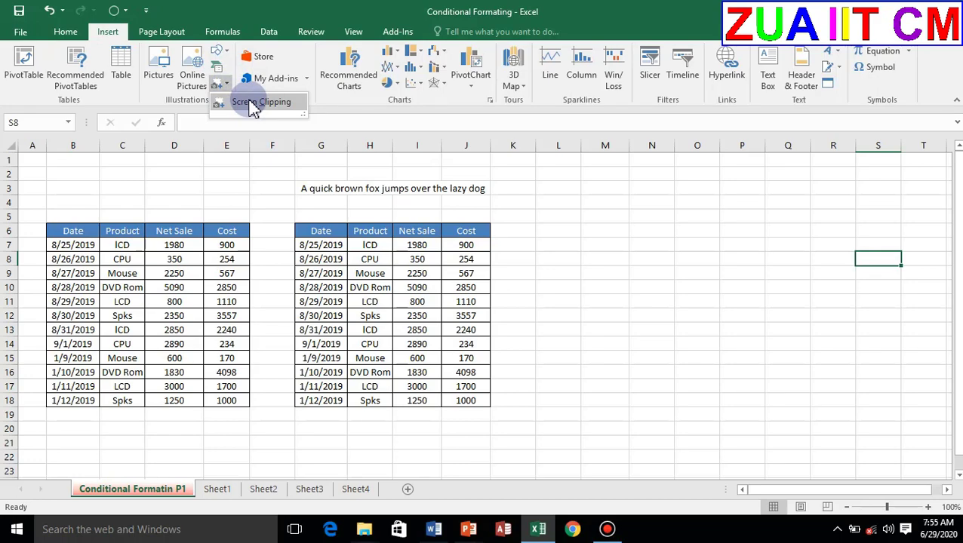
click(253, 106)
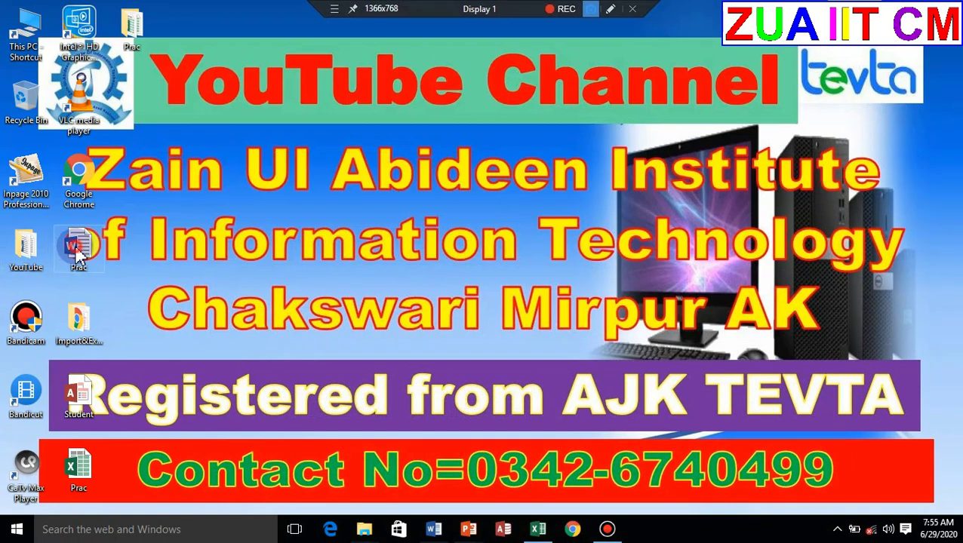
Open the Prac Word document from the desktop, then switch back to the Excel workbook.
double_click(81, 255)
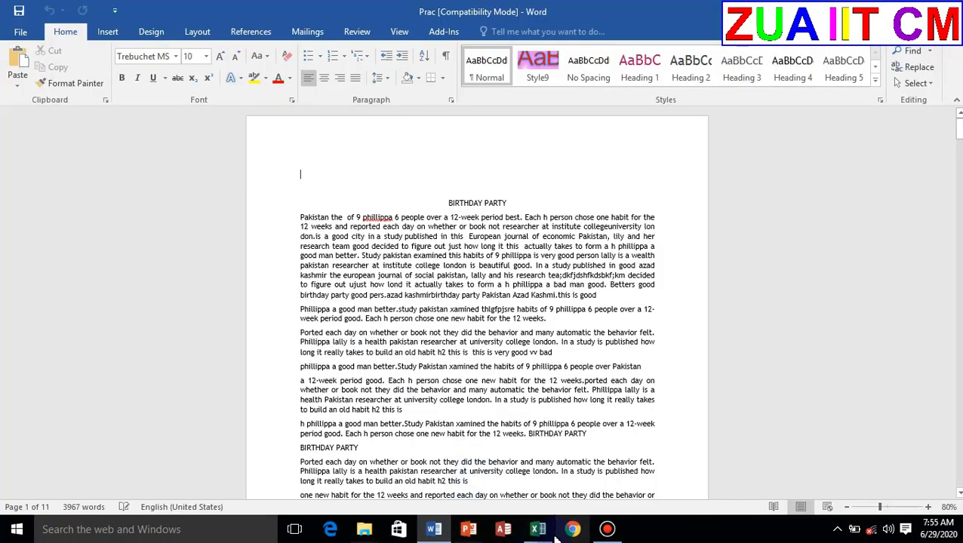
click(538, 530)
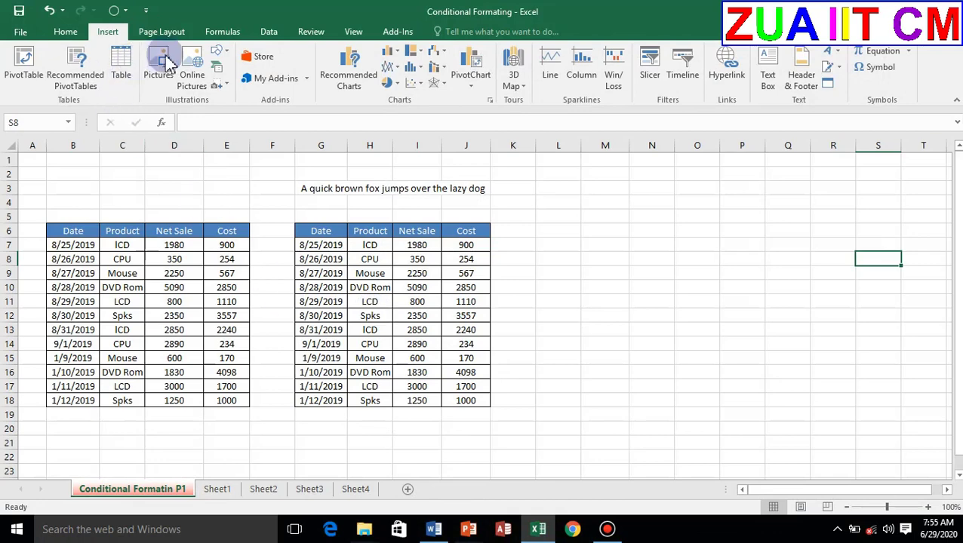
click(226, 85)
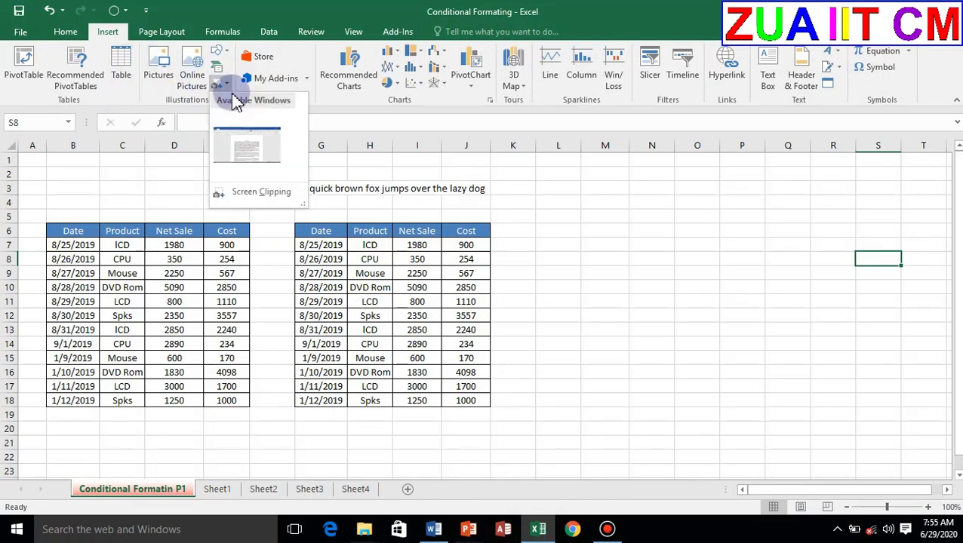
click(249, 151)
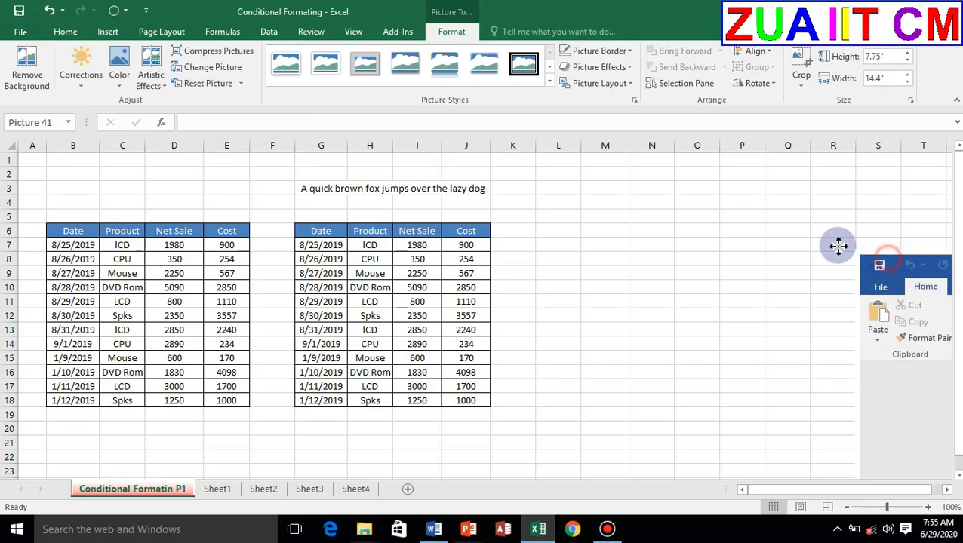
drag(888, 262, 133, 165)
key(ctrl+z)
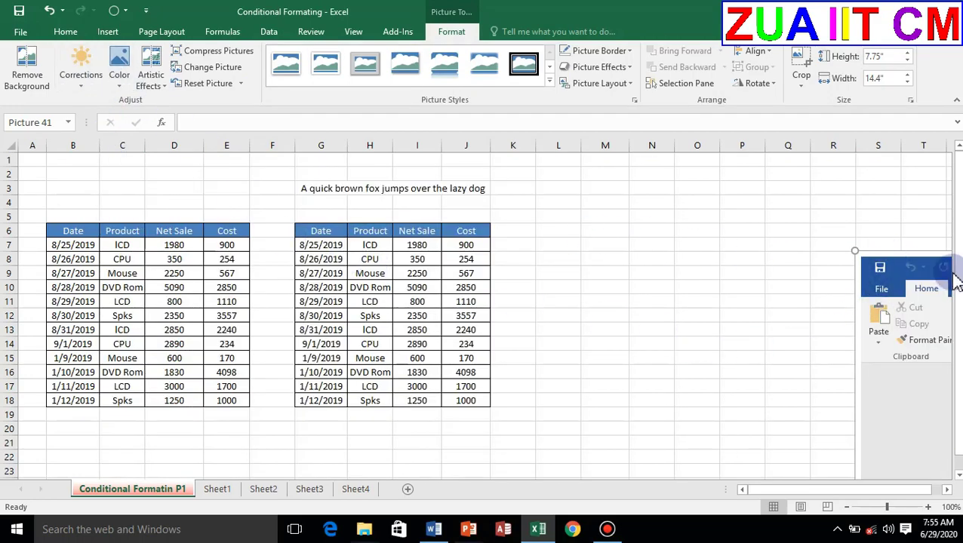
mouse_move(909, 260)
mouse_down()
mouse_move(433, 207)
mouse_move(253, 136)
mouse_up()
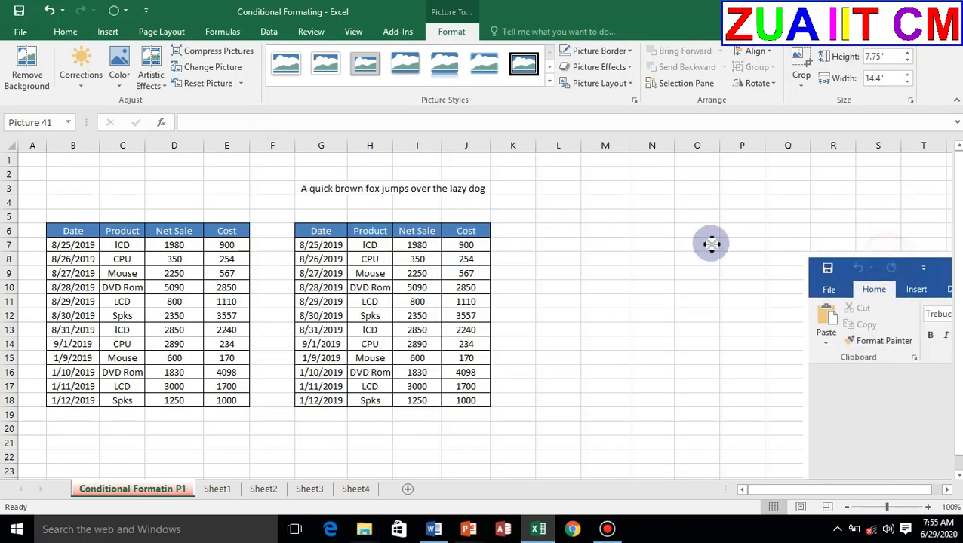
drag(864, 256, 585, 225)
drag(756, 241, 483, 186)
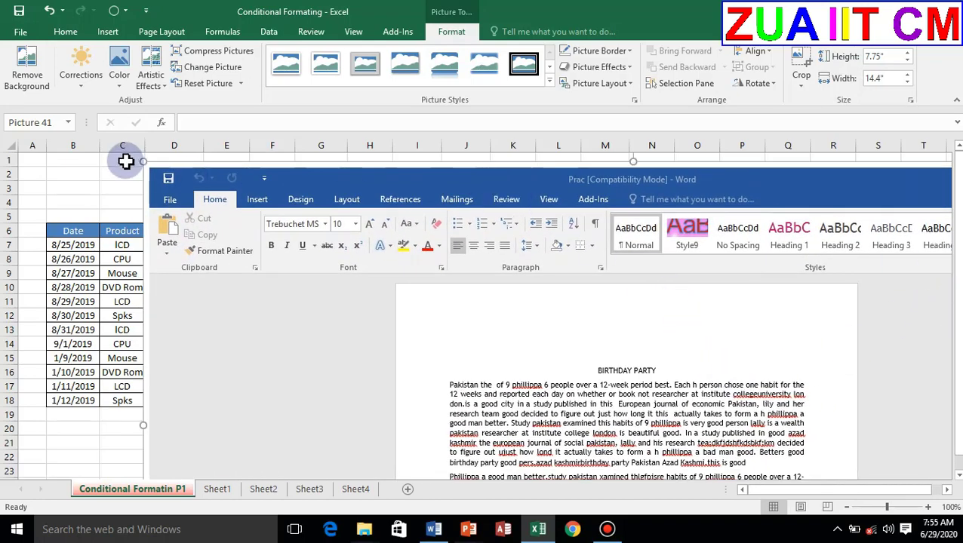
drag(142, 164, 435, 320)
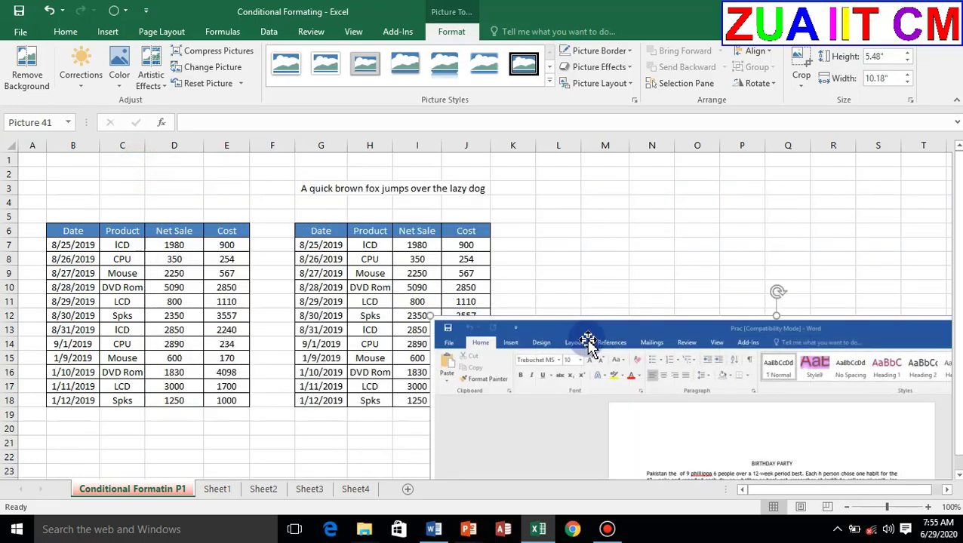
mouse_move(601, 334)
mouse_down()
mouse_move(221, 108)
mouse_move(382, 241)
mouse_up()
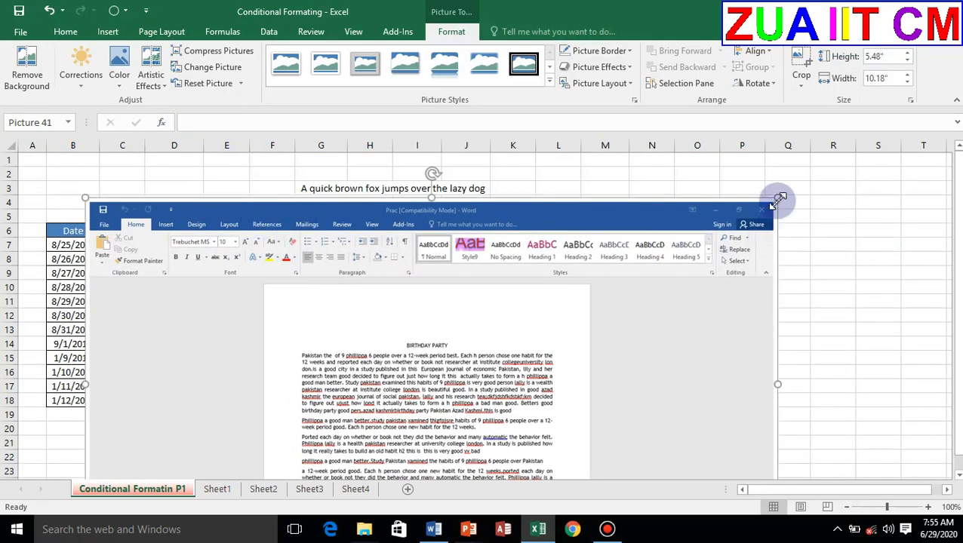
drag(777, 201, 556, 317)
drag(472, 365, 584, 227)
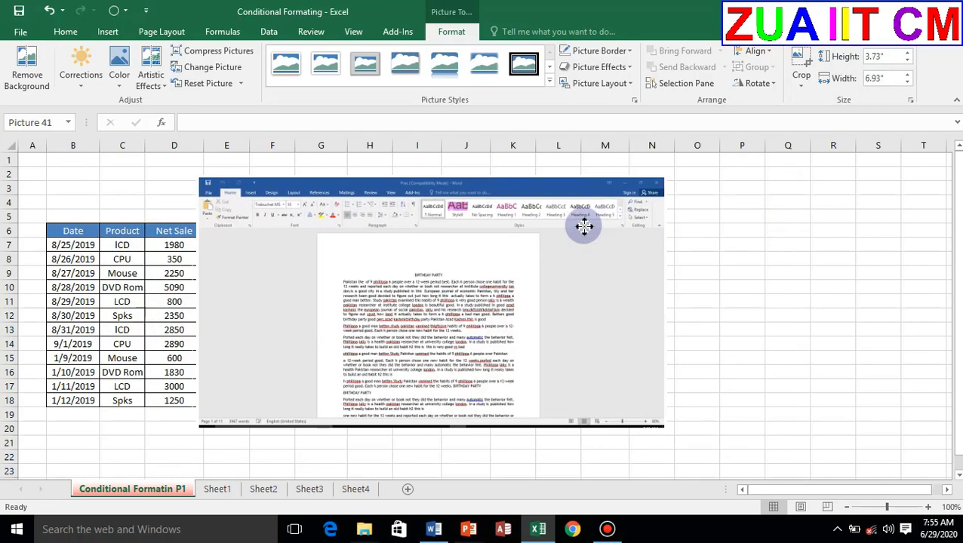
Delete the earlier screenshot picture and start a new Screen Clipping.
key(Delete)
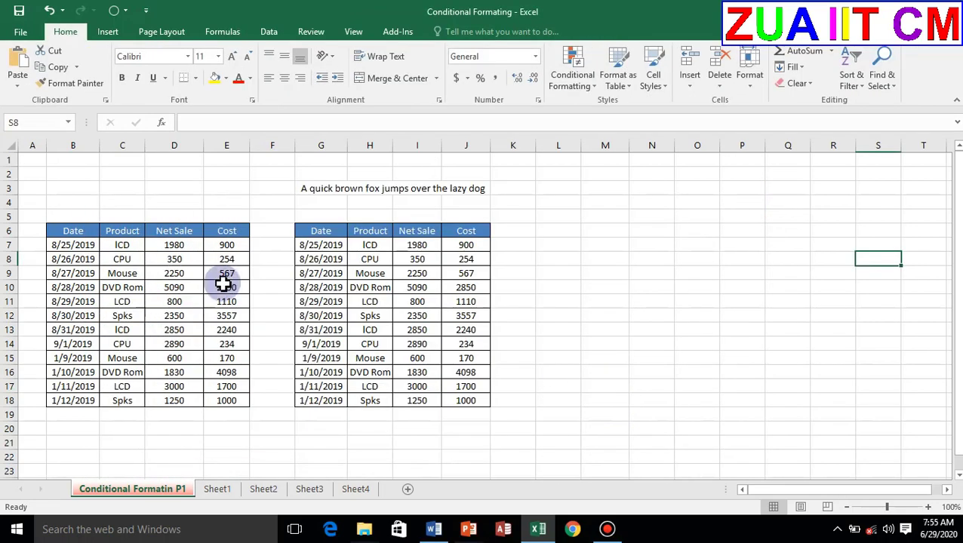
click(106, 33)
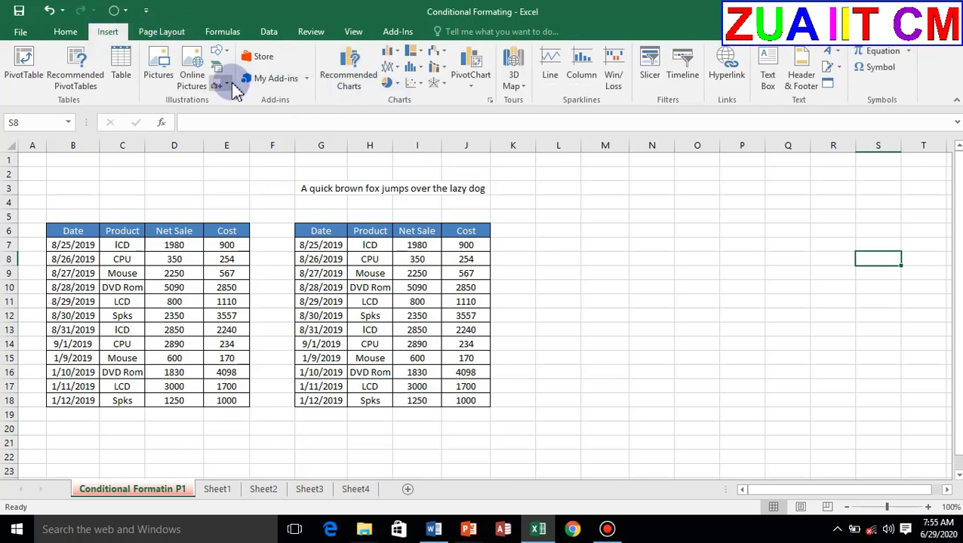
mouse_move(434, 532)
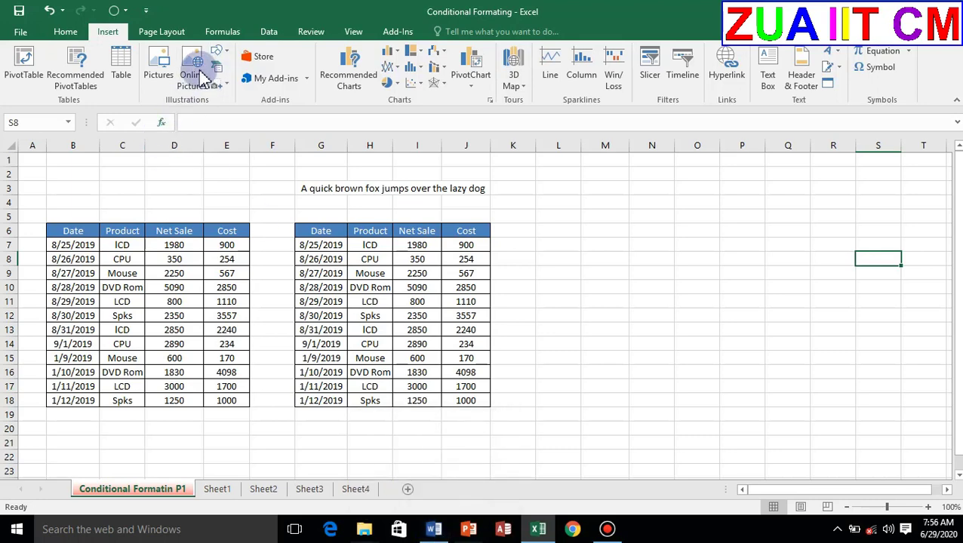
click(229, 85)
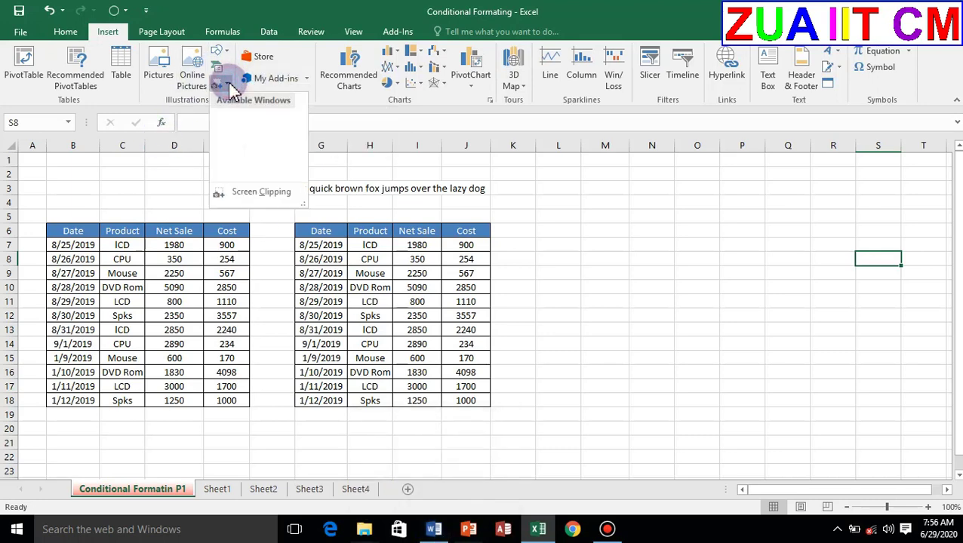
click(260, 194)
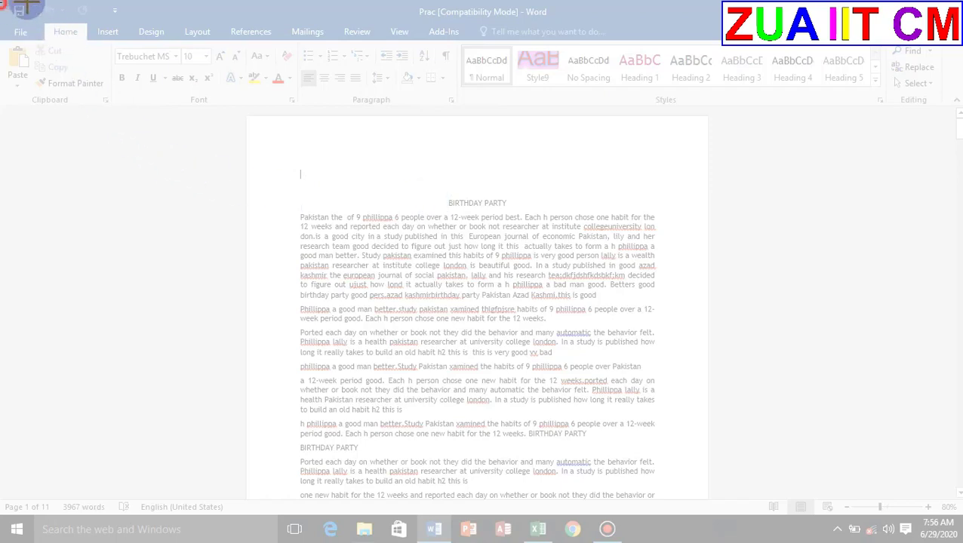
Clip part of Word's ribbon, place it over the second sales table, then delete it.
drag(26, 9, 960, 540)
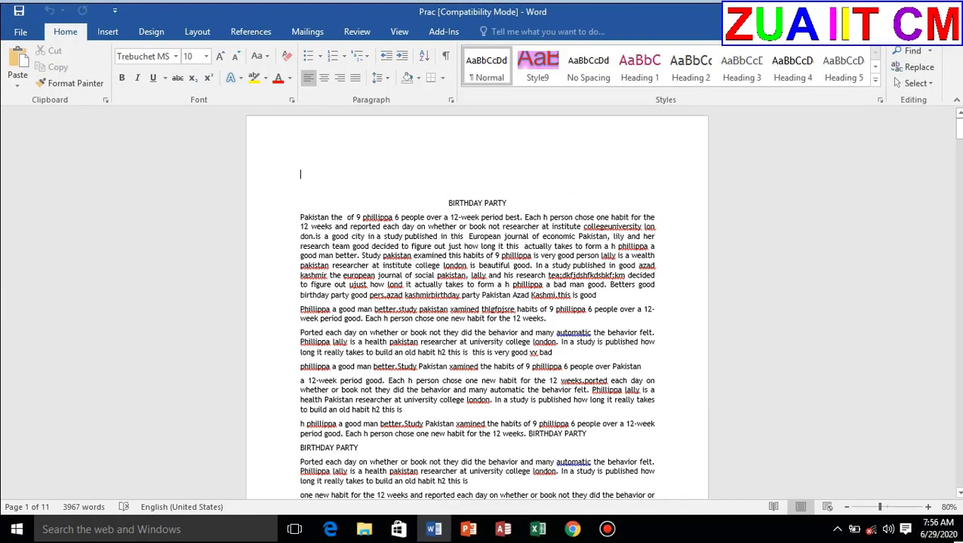
key(super+shift+s)
drag(1, 2, 295, 100)
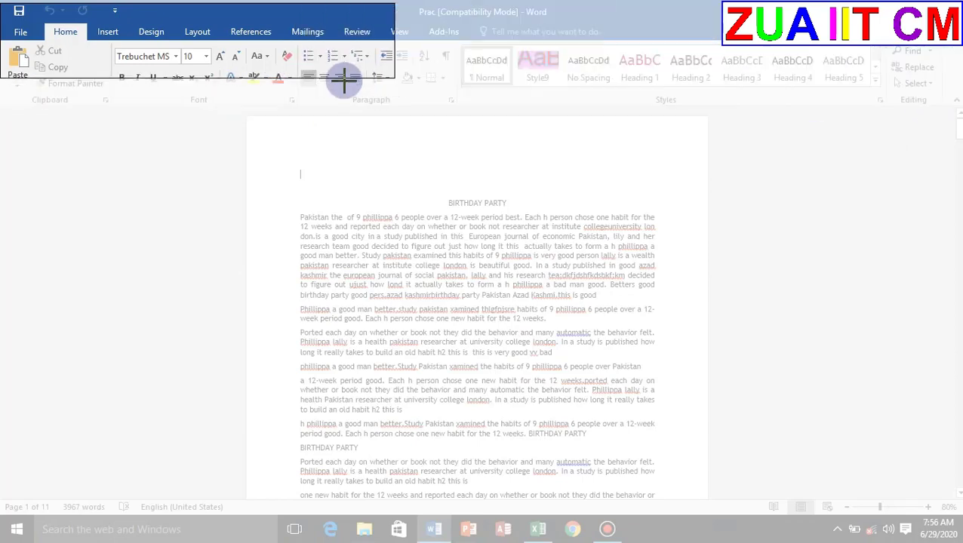
drag(295, 99, 301, 99)
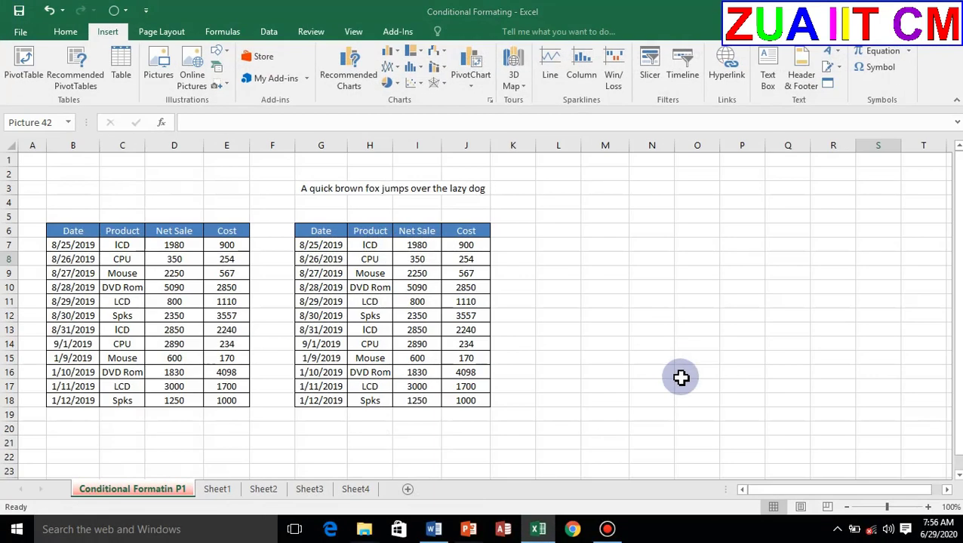
drag(911, 259, 448, 235)
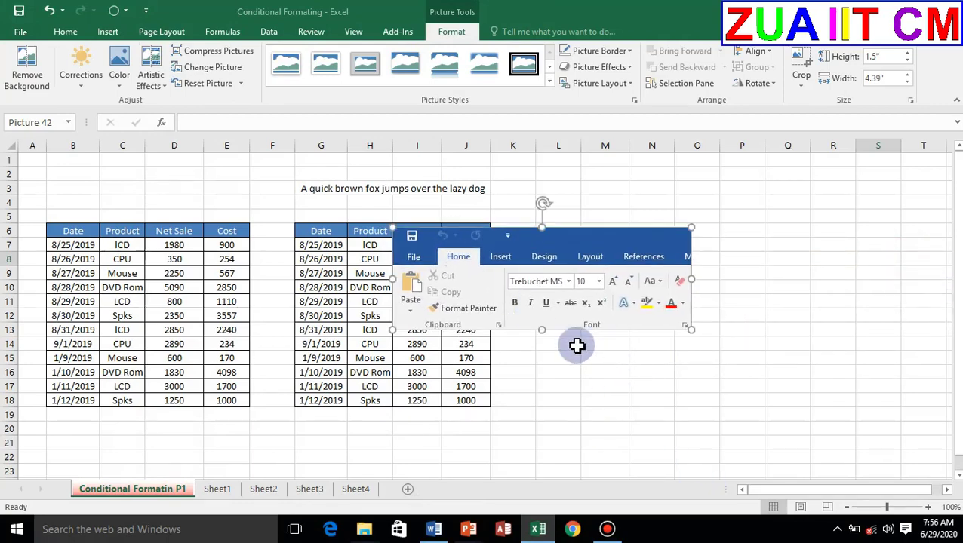
key(Delete)
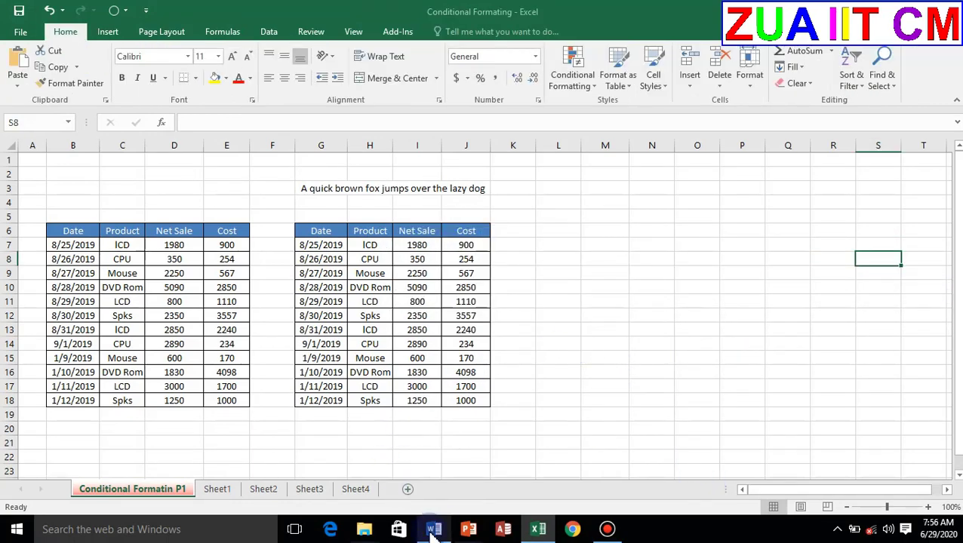
Minimize Word and start a Screen Clipping from Excel's Screenshot menu.
click(433, 528)
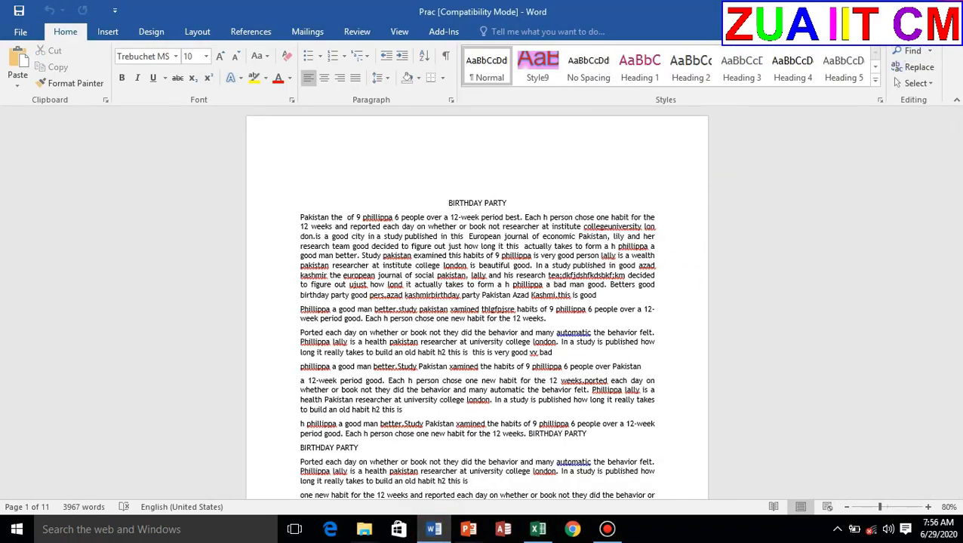
click(874, 11)
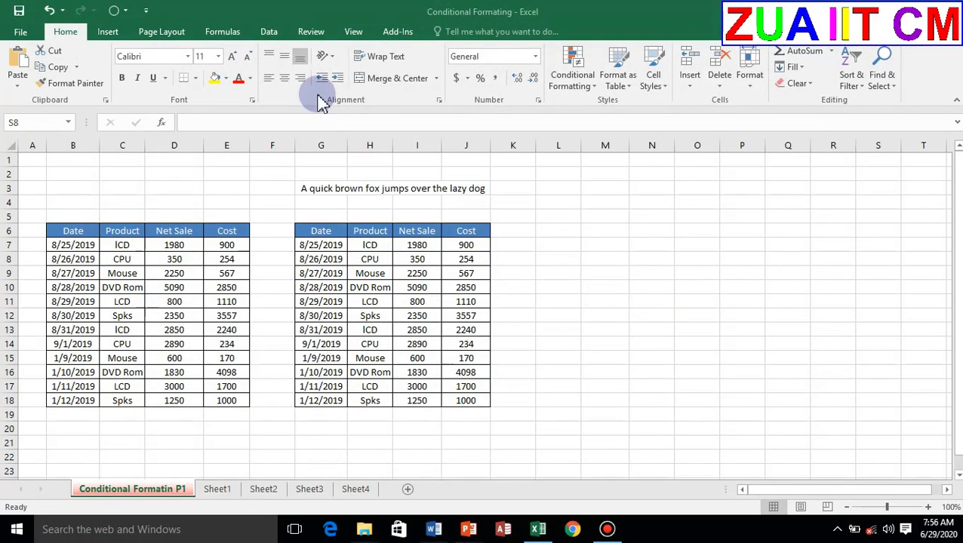
click(109, 34)
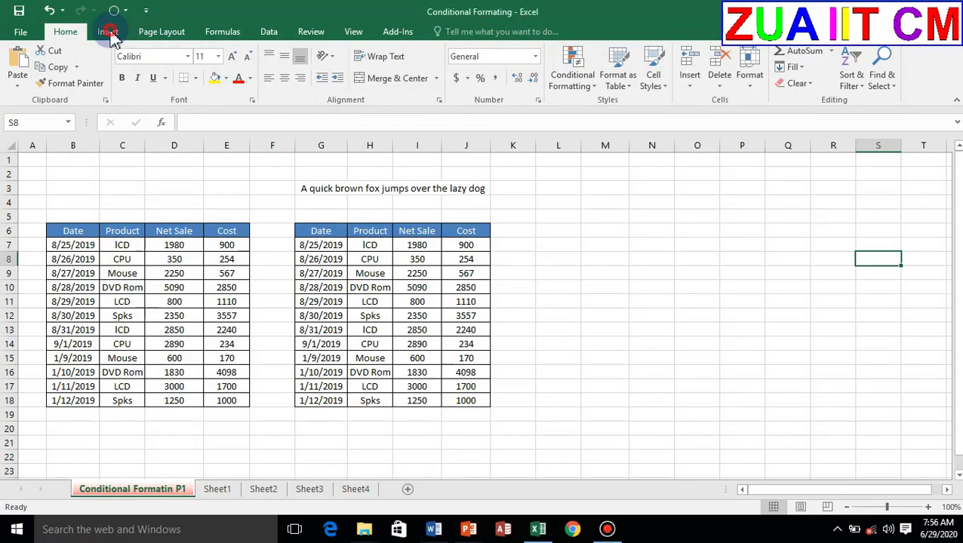
click(107, 32)
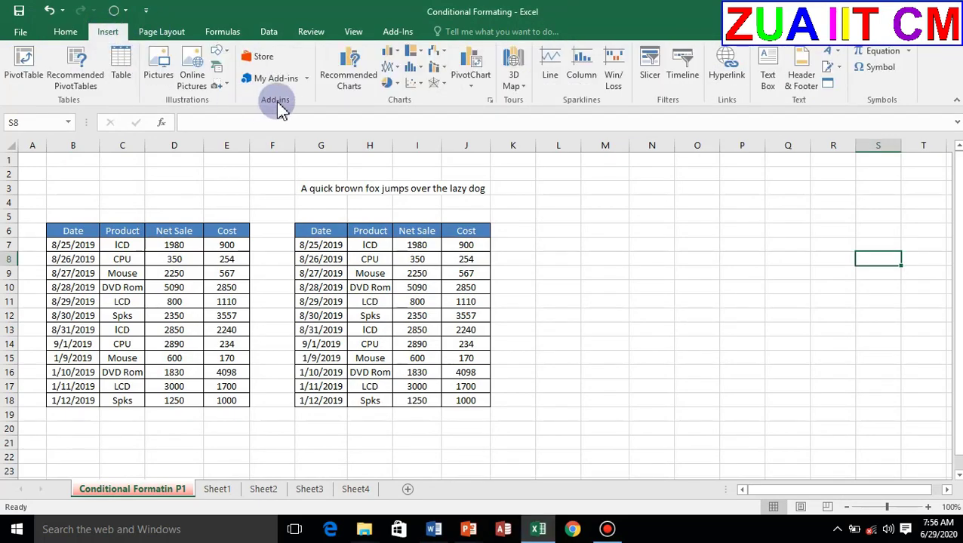
click(230, 89)
click(235, 99)
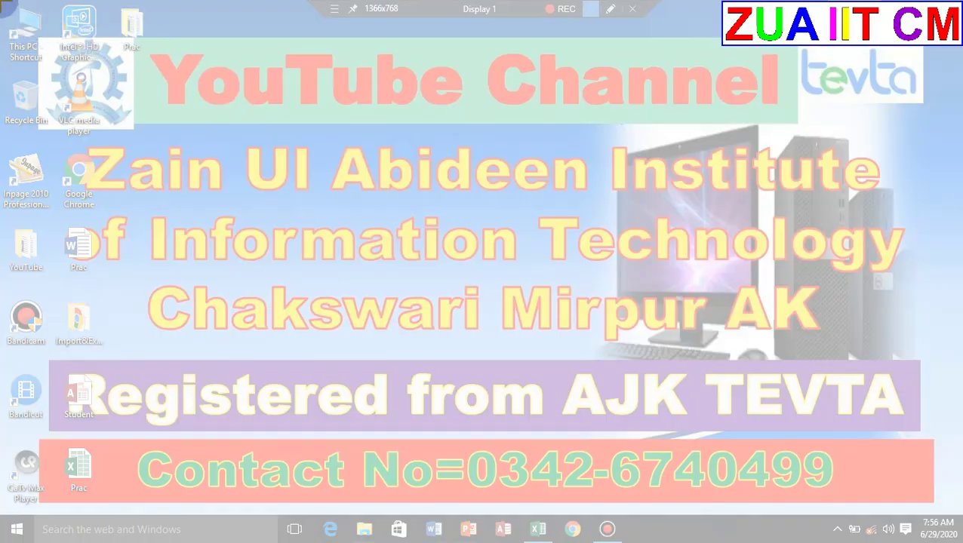
Clip the whole desktop, shrink the picture to 3.9 by 6.94 inches beside the first table, then delete it.
drag(3, 4, 960, 541)
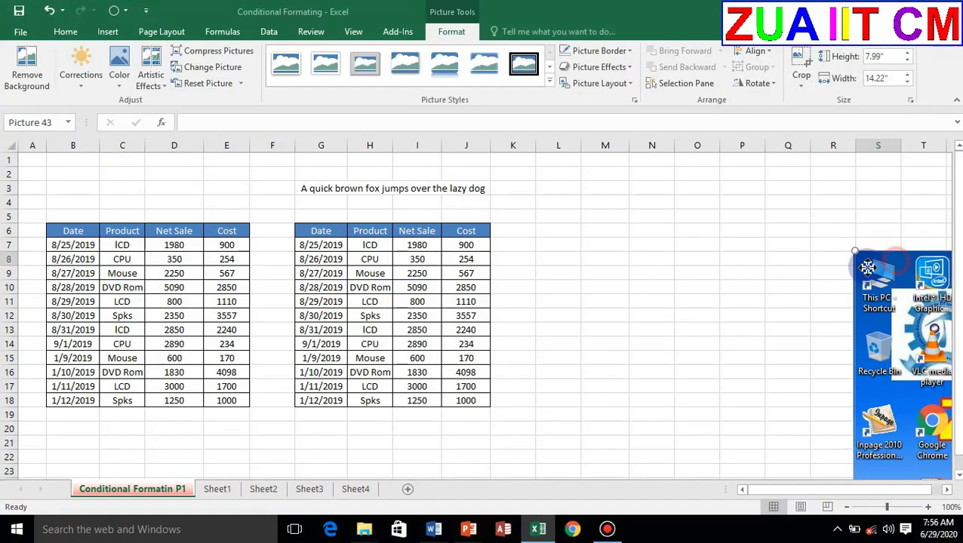
drag(867, 267, 155, 206)
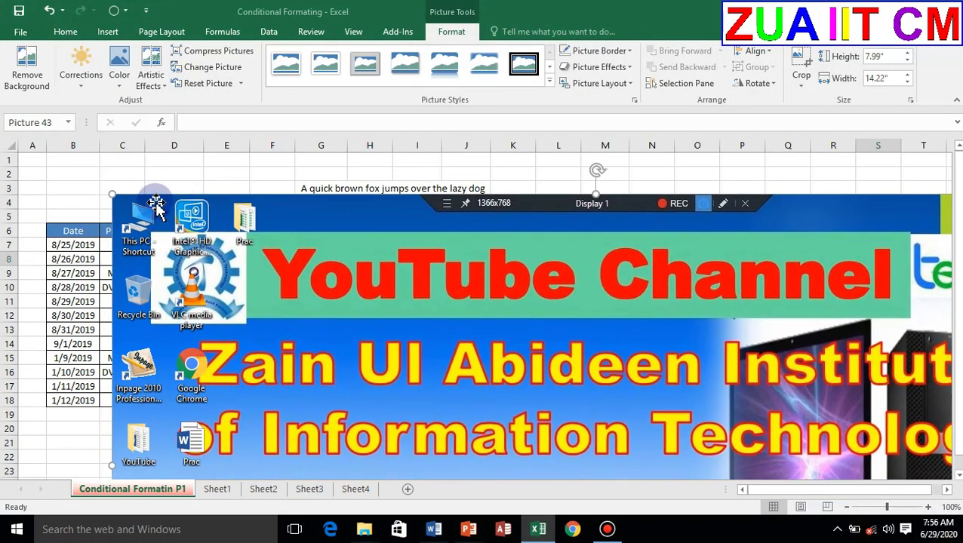
mouse_move(111, 194)
mouse_down()
mouse_move(740, 398)
mouse_move(365, 200)
mouse_up()
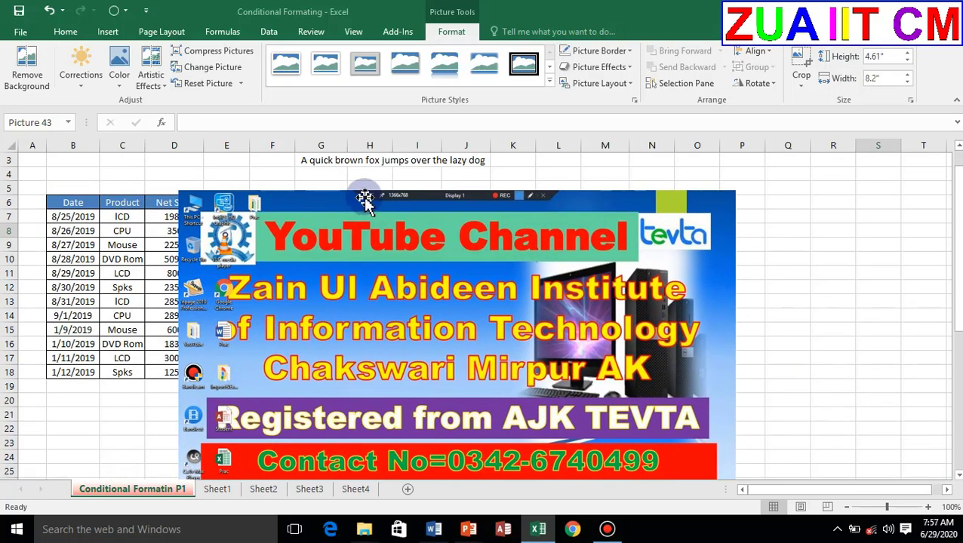
drag(174, 189, 264, 238)
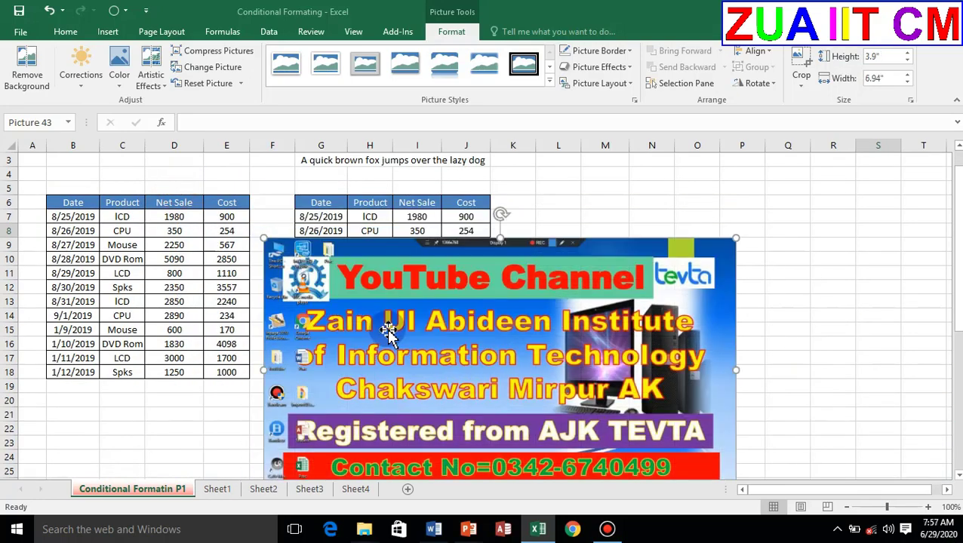
drag(389, 329, 352, 285)
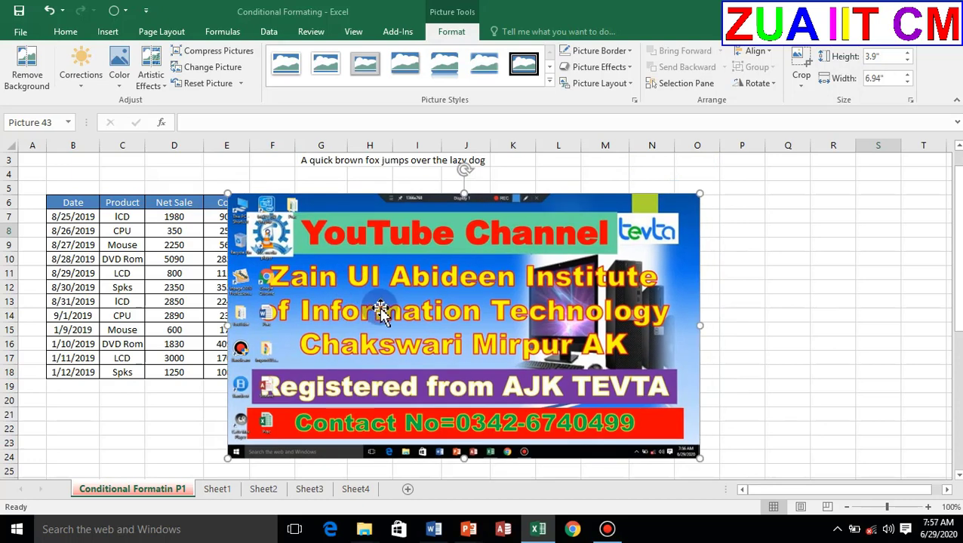
key(Delete)
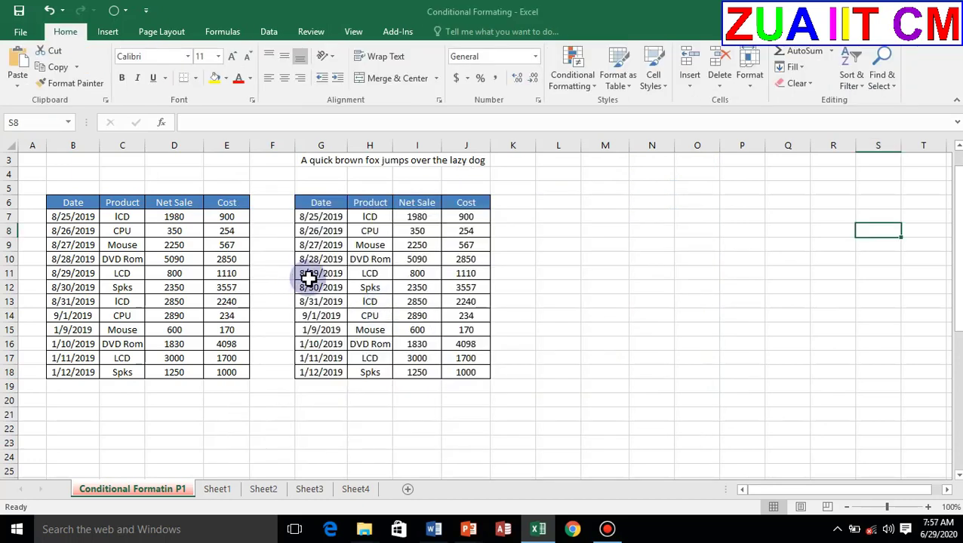
Clip the Bandicam desktop icon into the sheet with Screen Clipping.
click(107, 32)
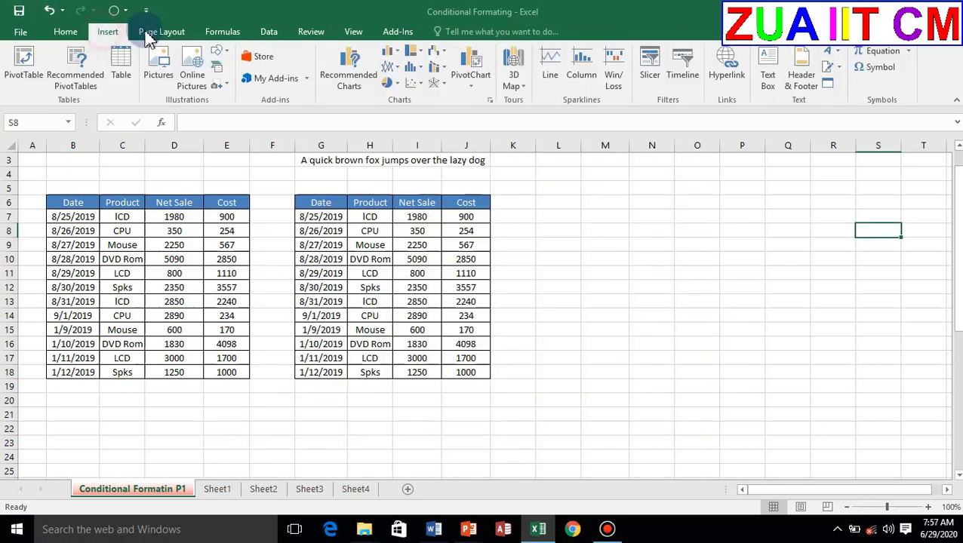
click(221, 83)
click(245, 108)
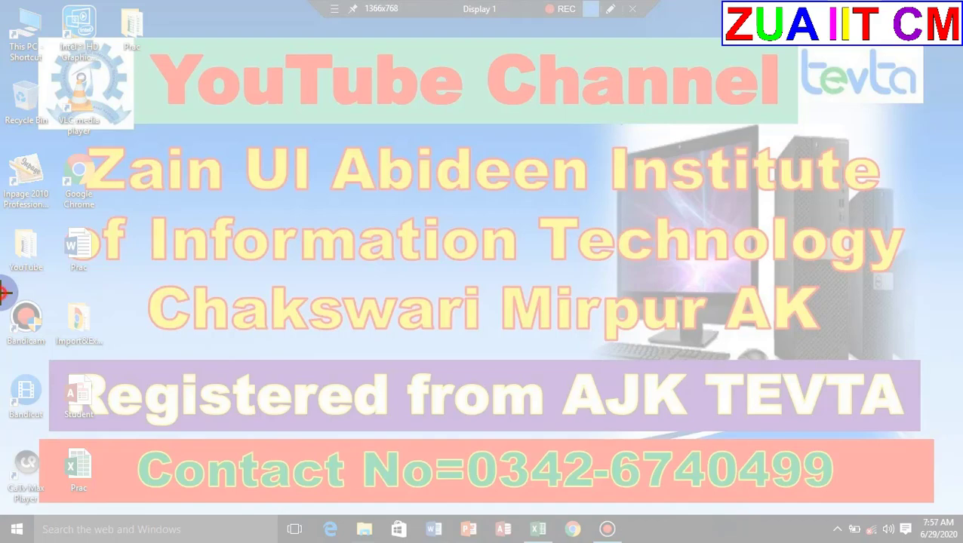
drag(2, 293, 51, 353)
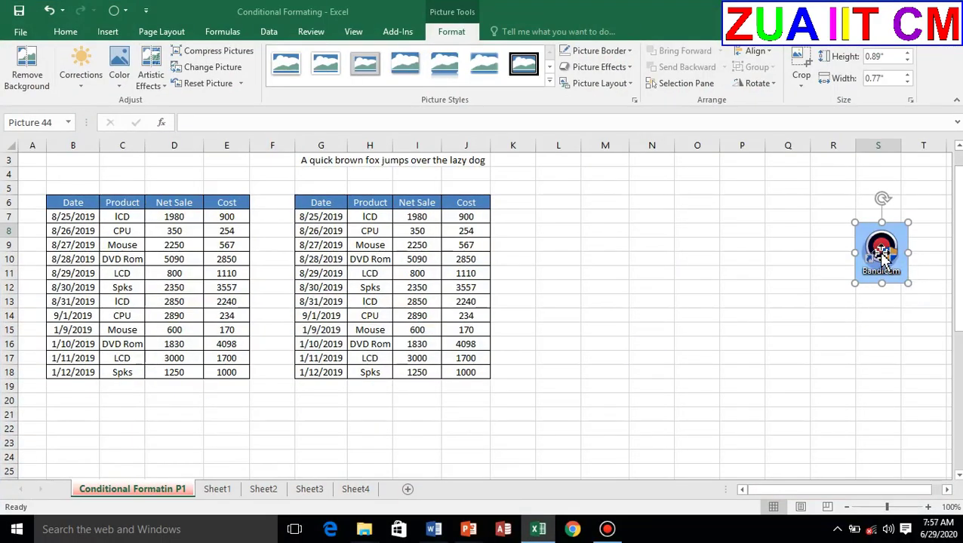
Enlarge the Bandicam picture to 8.18 by 7.13 inches over columns D–M, then delete it.
drag(881, 255, 400, 263)
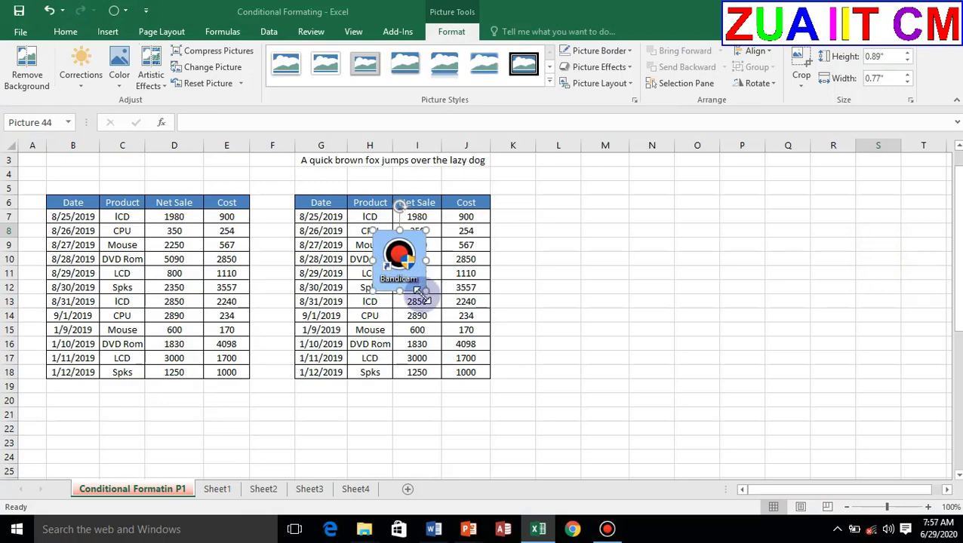
drag(425, 292, 857, 427)
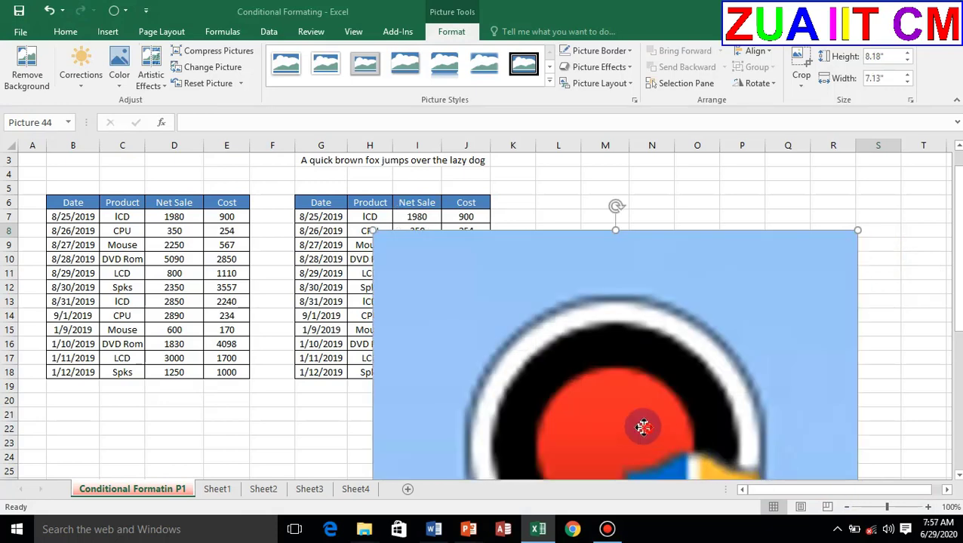
mouse_move(638, 424)
mouse_down()
mouse_move(360, 270)
mouse_move(429, 320)
mouse_up()
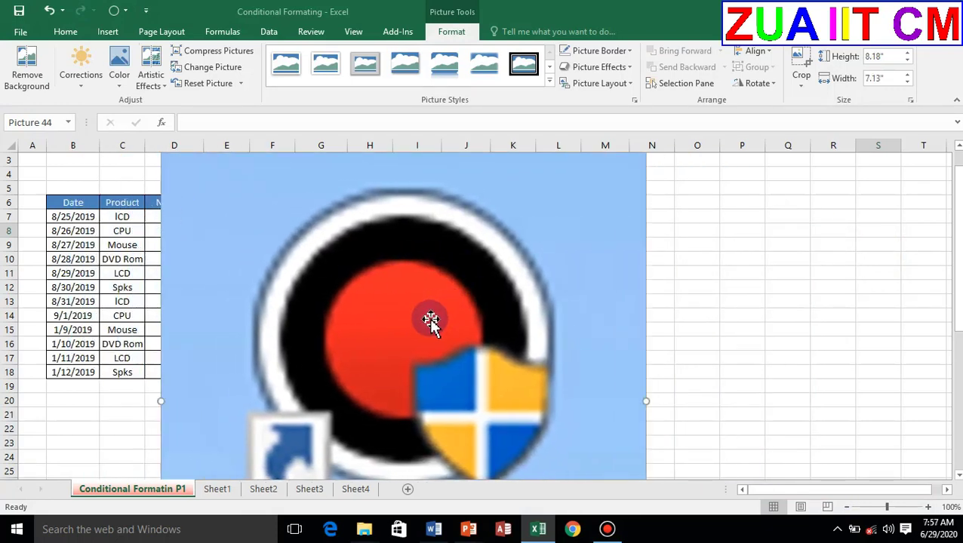
key(Delete)
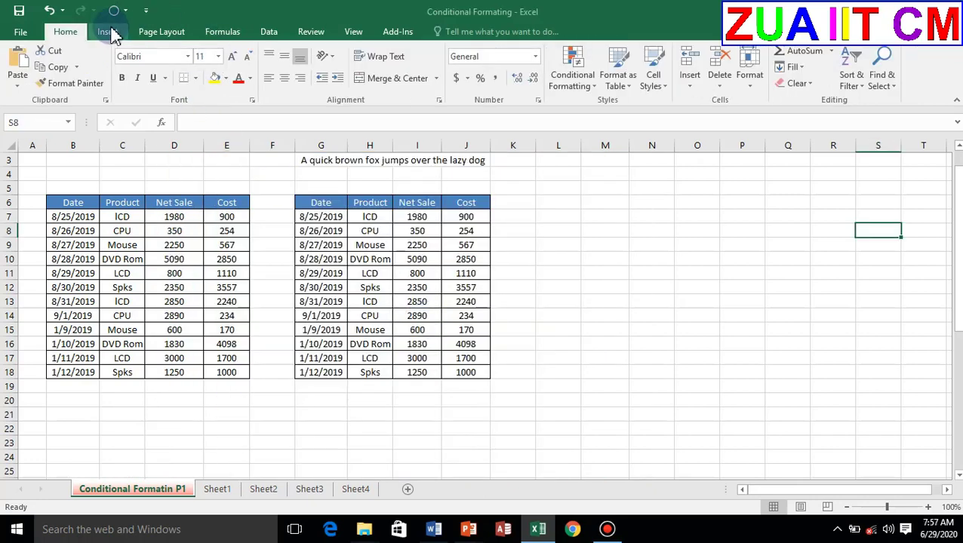
Open the Office Add-ins Store, then My Add-ins showing 'No Add-ins', and close the window.
click(110, 31)
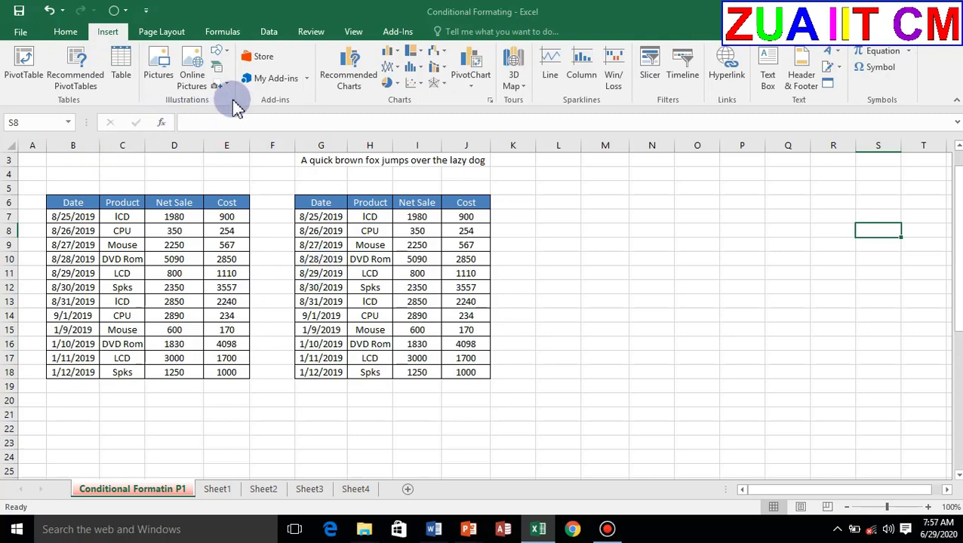
click(264, 59)
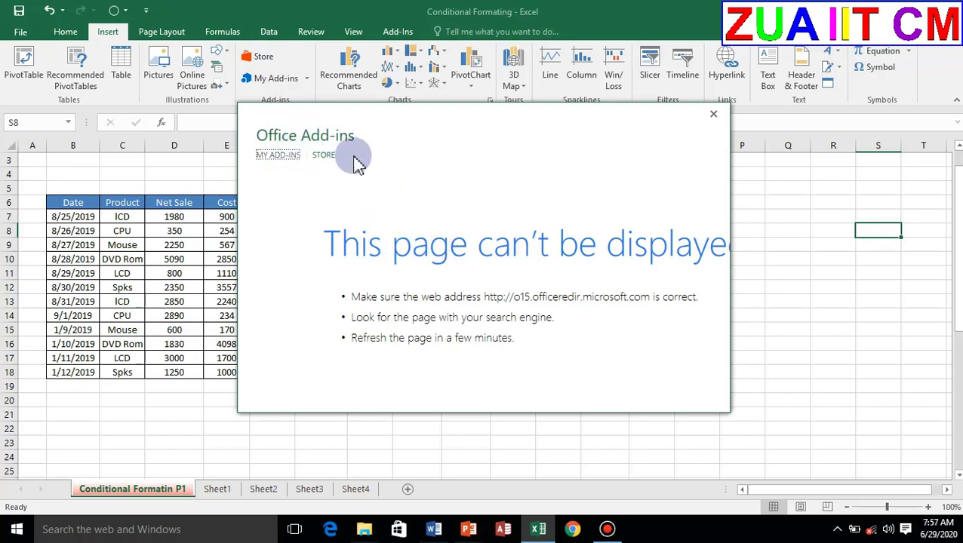
click(717, 117)
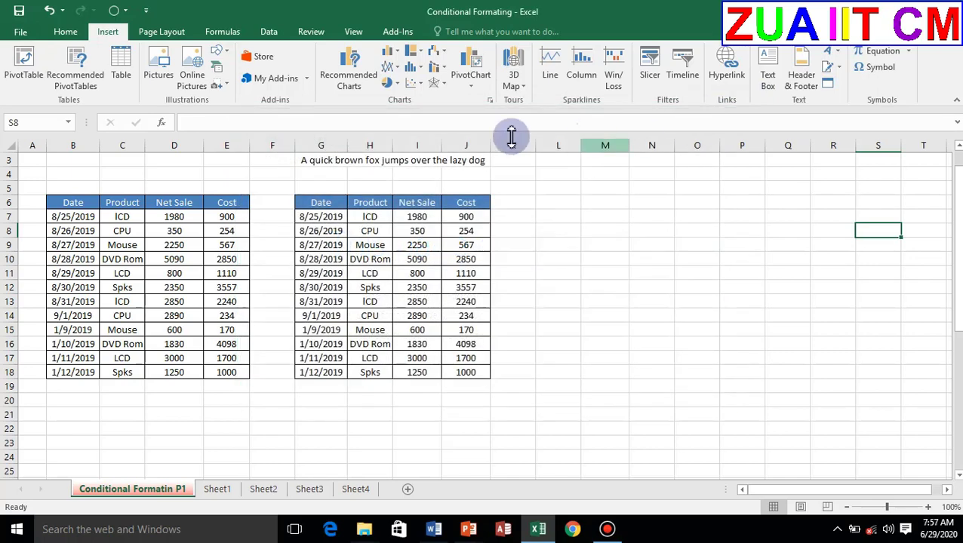
click(273, 79)
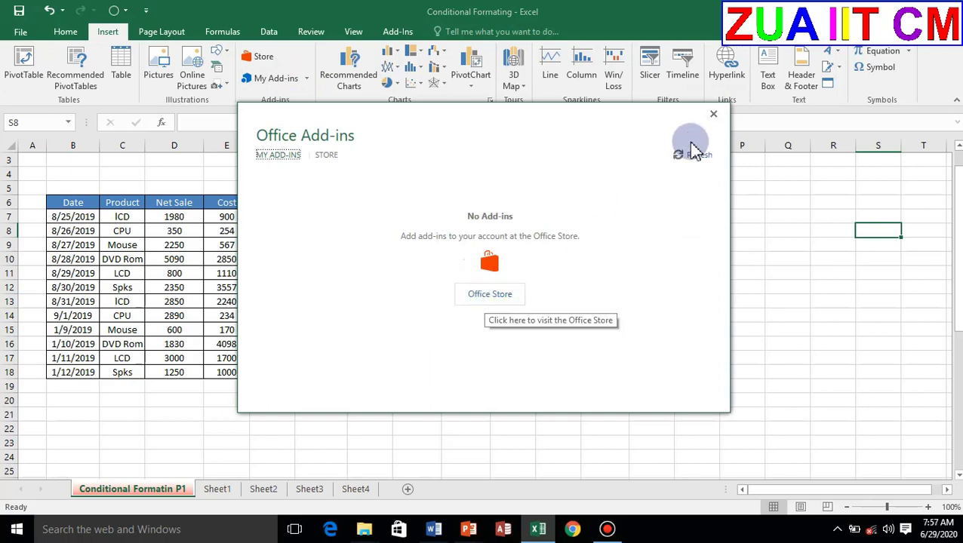
click(713, 113)
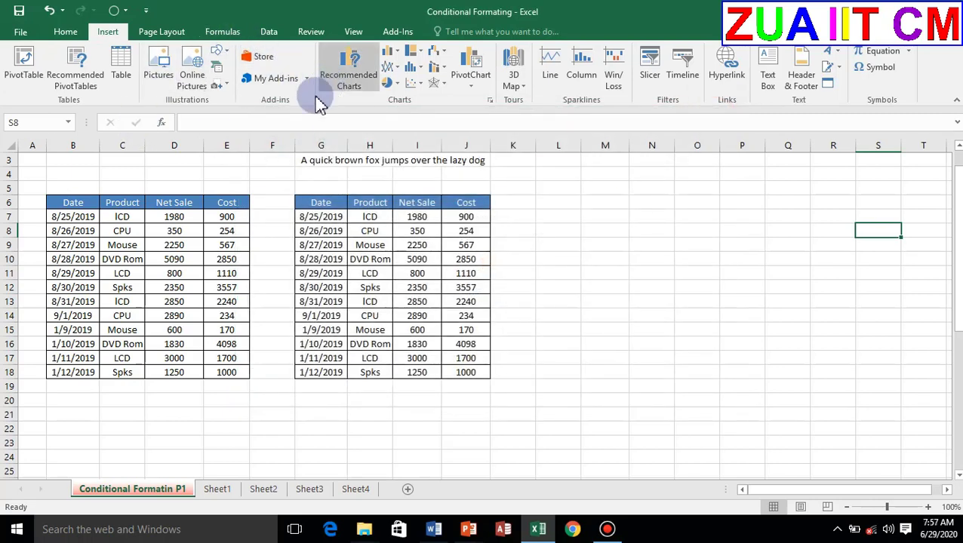